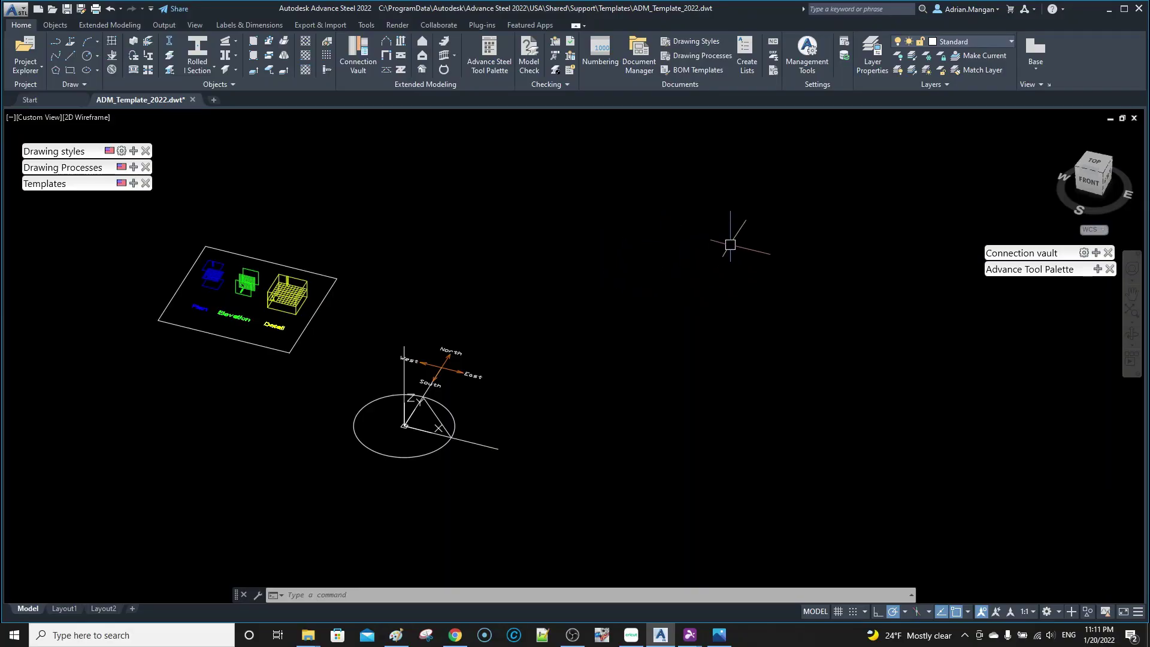
Reposition the floating Connection vault and Advance Tool Palette group and shift the Drawing styles palette group nearer the drawing area's corner
middle_drag(730, 245, 691, 226)
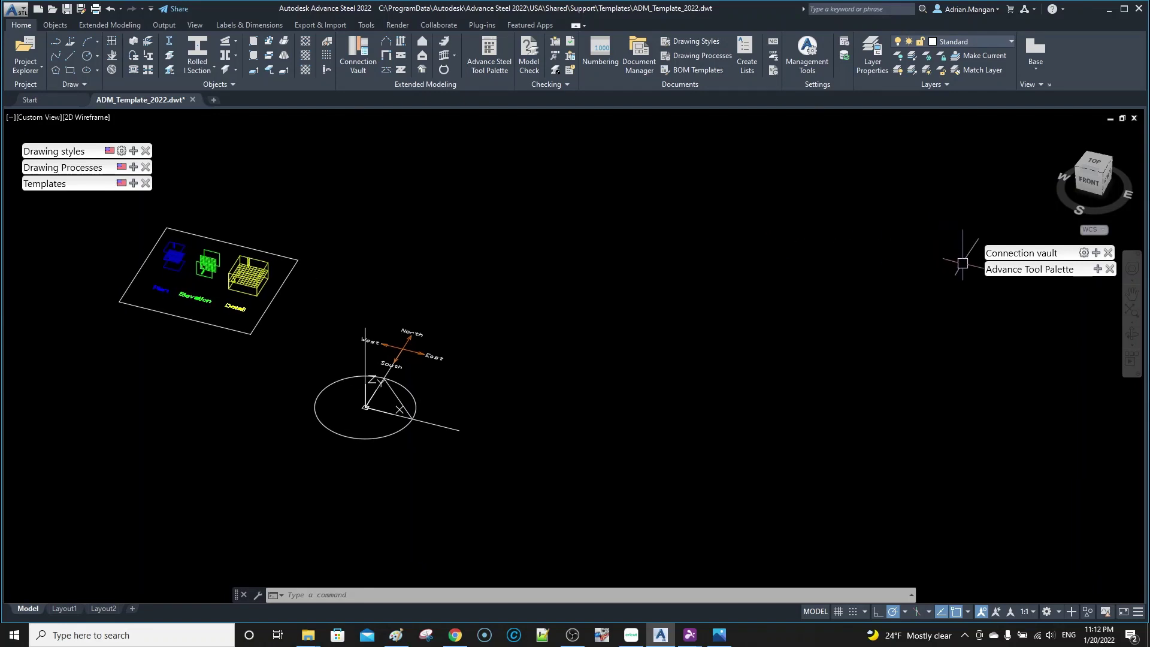
drag(1004, 260, 740, 163)
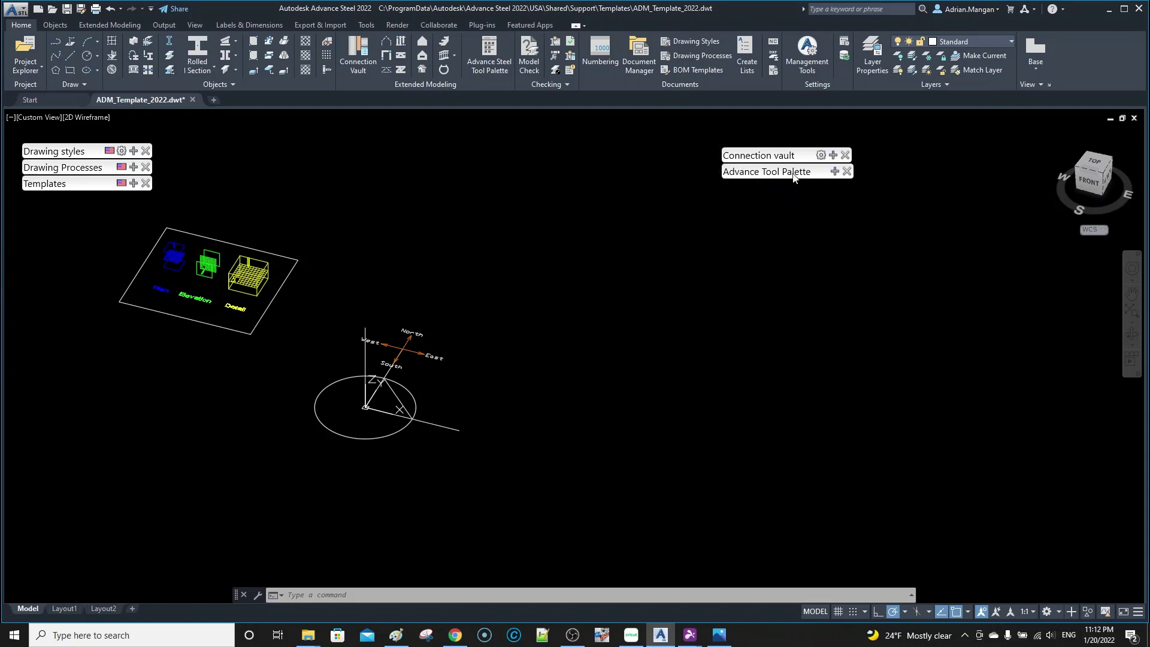
drag(775, 157, 1023, 254)
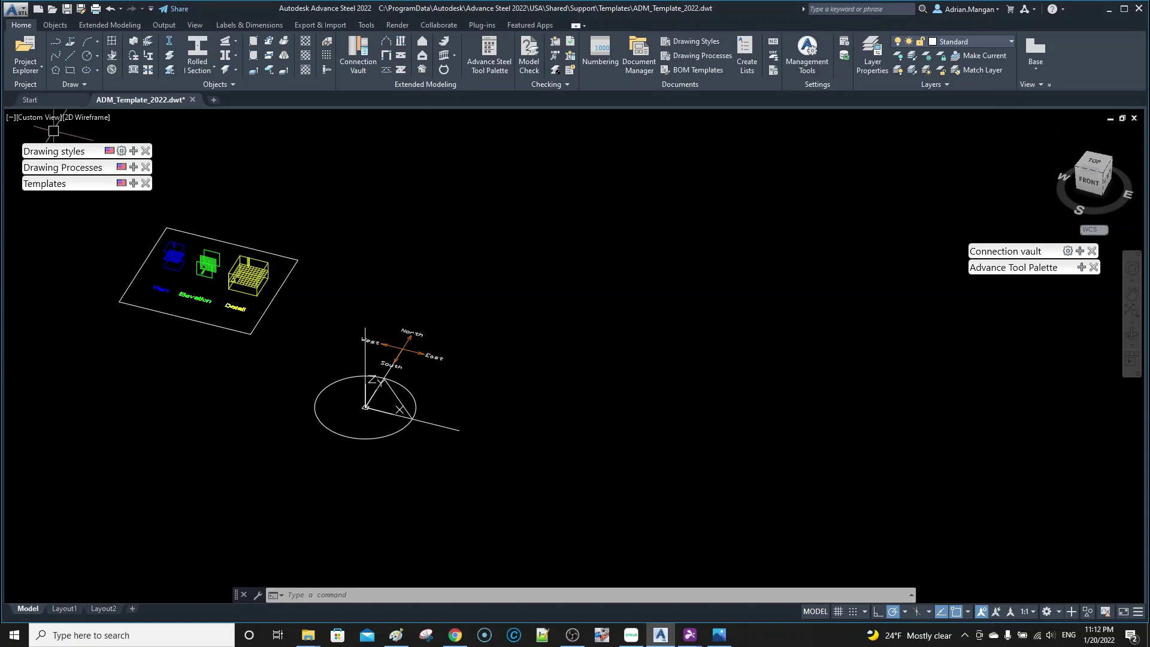
mouse_move(93, 149)
mouse_down()
mouse_move(13, 147)
mouse_move(79, 147)
mouse_up()
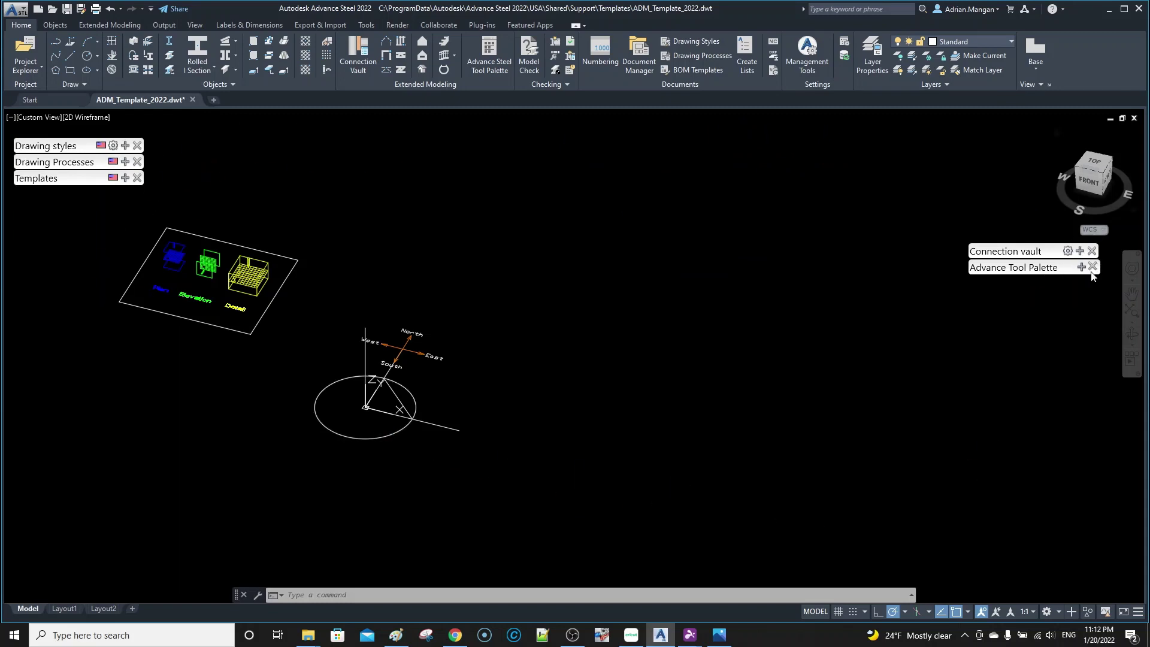
drag(1032, 257, 1048, 258)
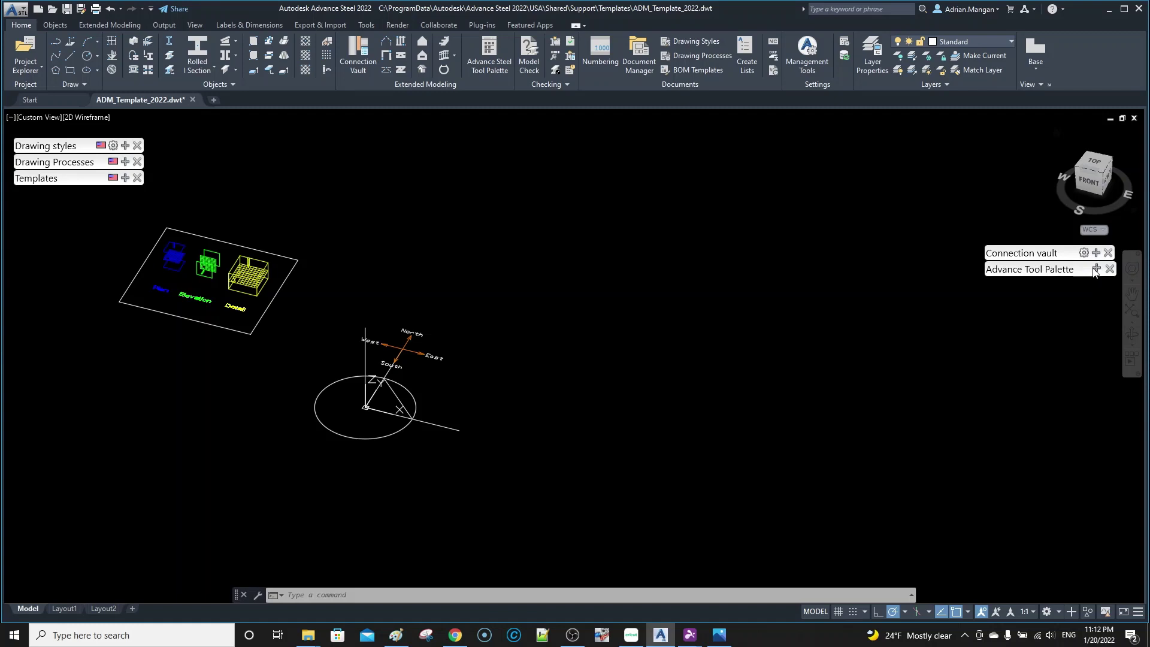
Show the Tools category of the Advance Tool Palette and enable Include additional connections in the Advanced copy settings
mouse_move(1099, 274)
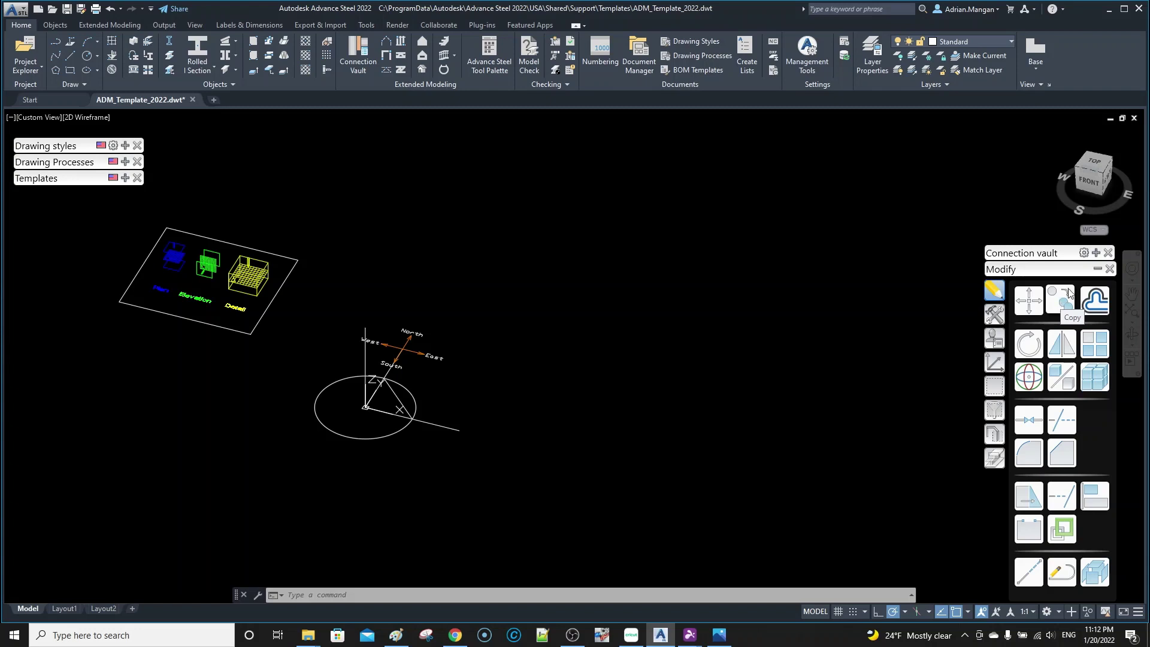
click(995, 314)
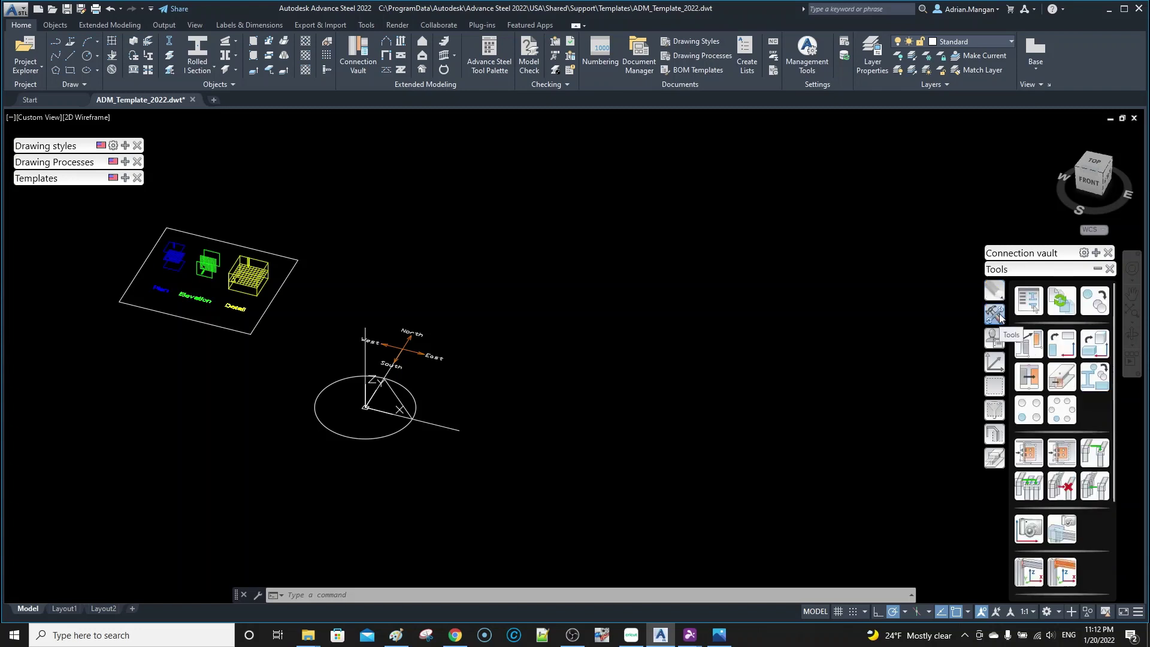
click(1095, 305)
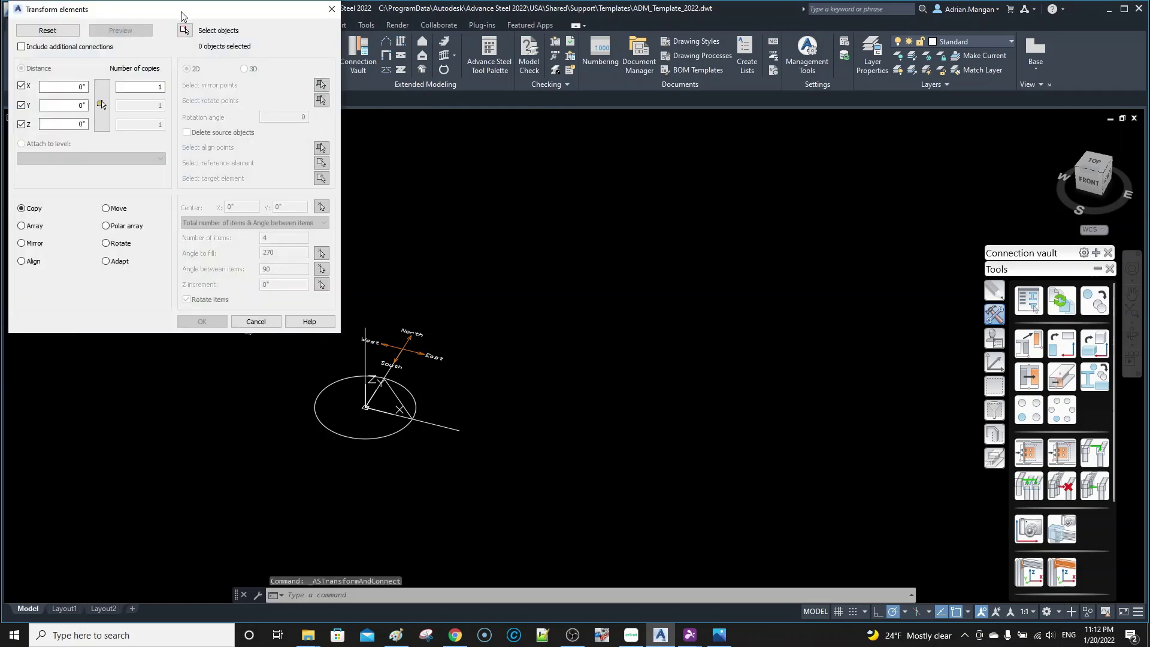
drag(170, 16, 652, 201)
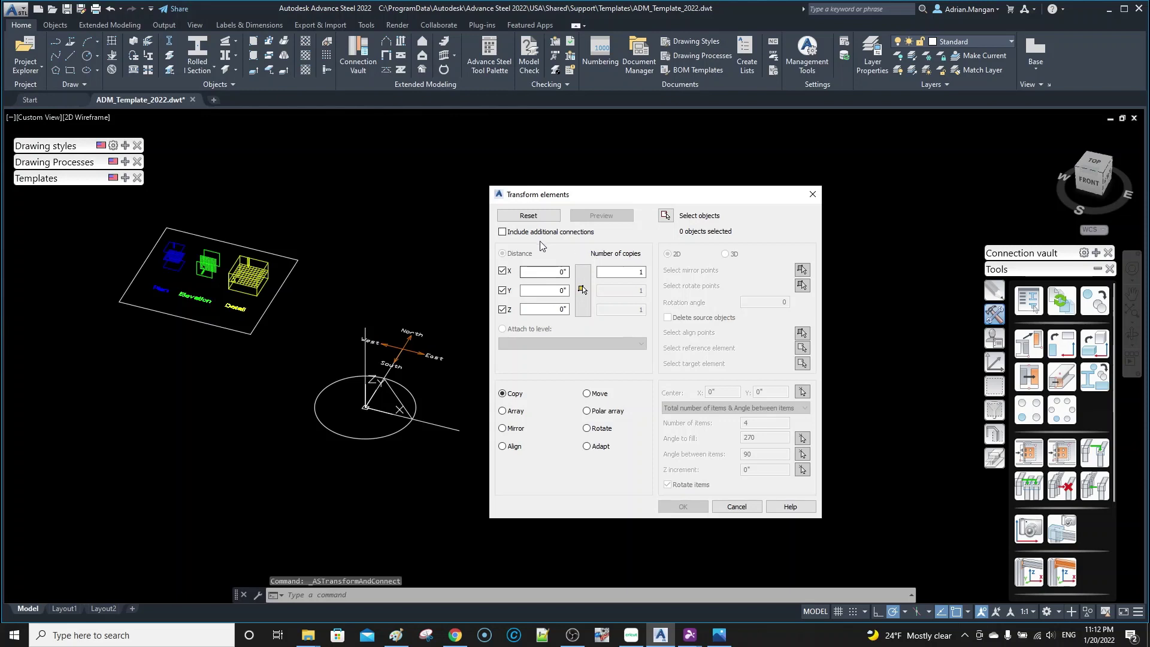
click(503, 232)
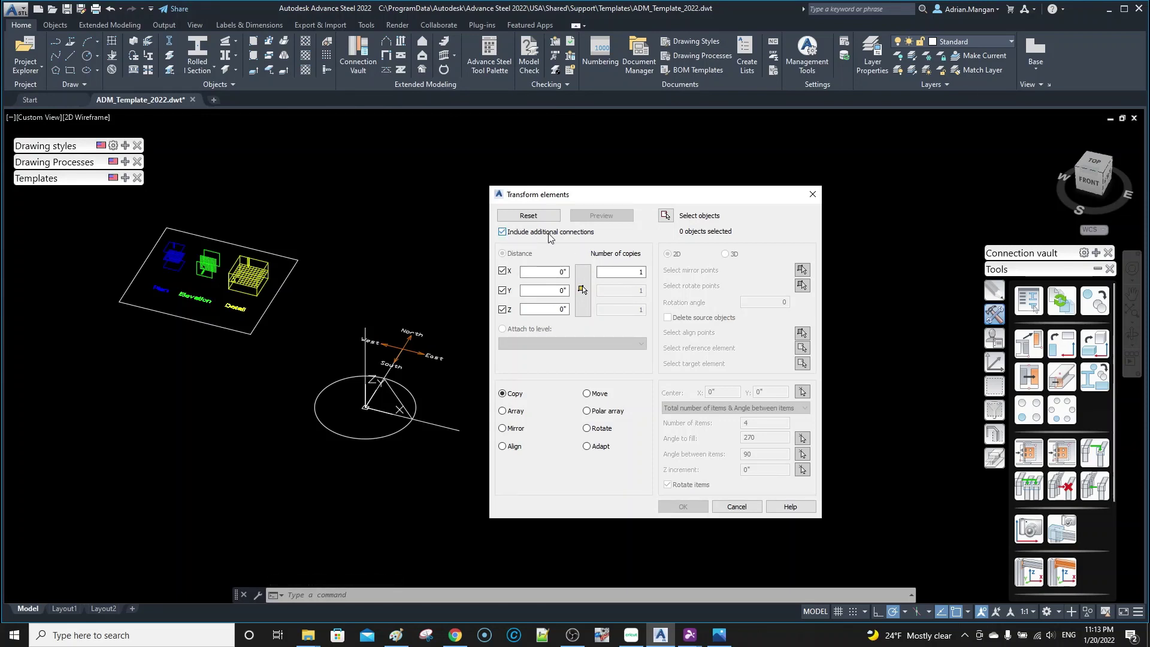
click(810, 196)
mouse_move(732, 257)
middle_down()
mouse_move(608, 211)
mouse_move(695, 251)
mouse_move(788, 263)
middle_up()
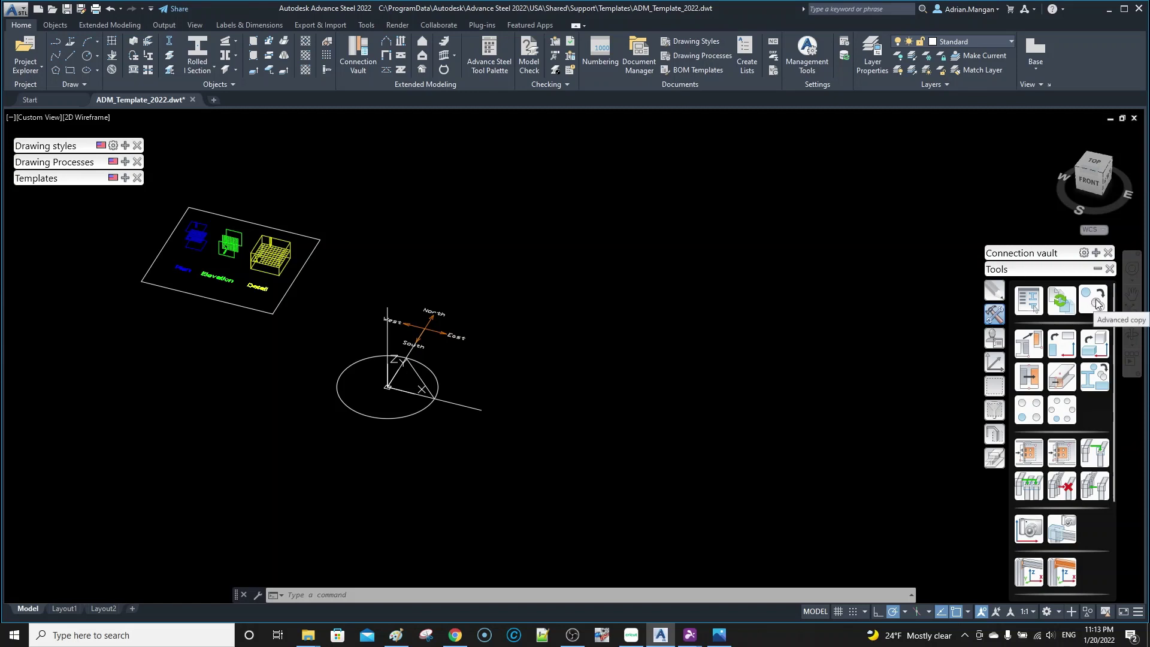
click(1031, 349)
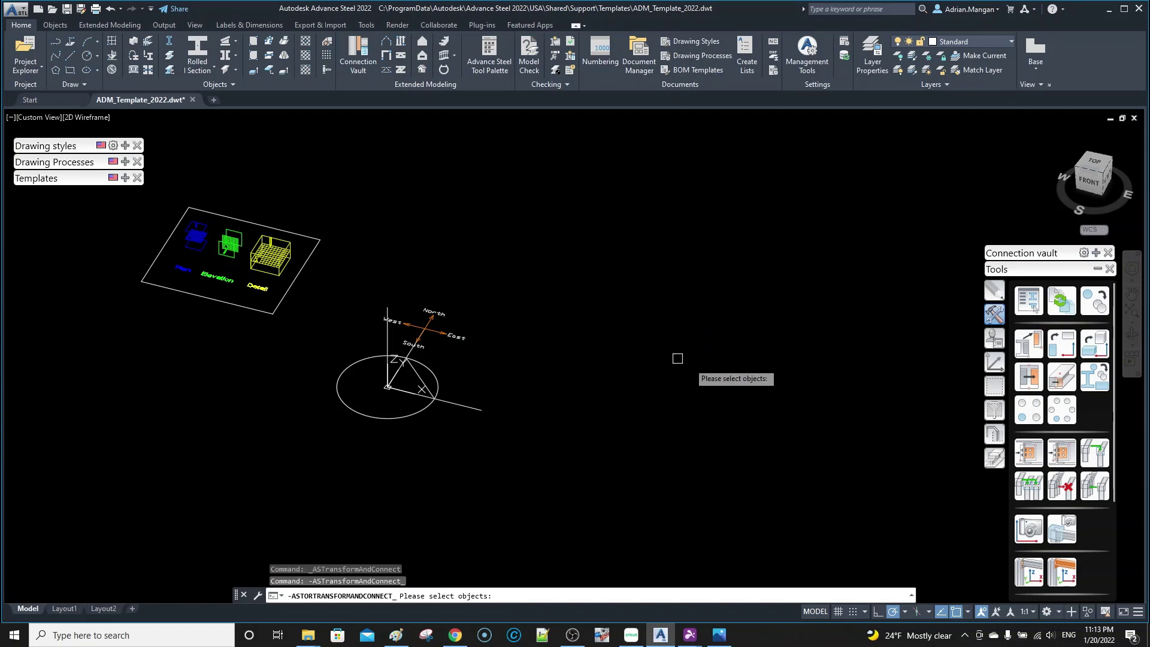
key(Escape)
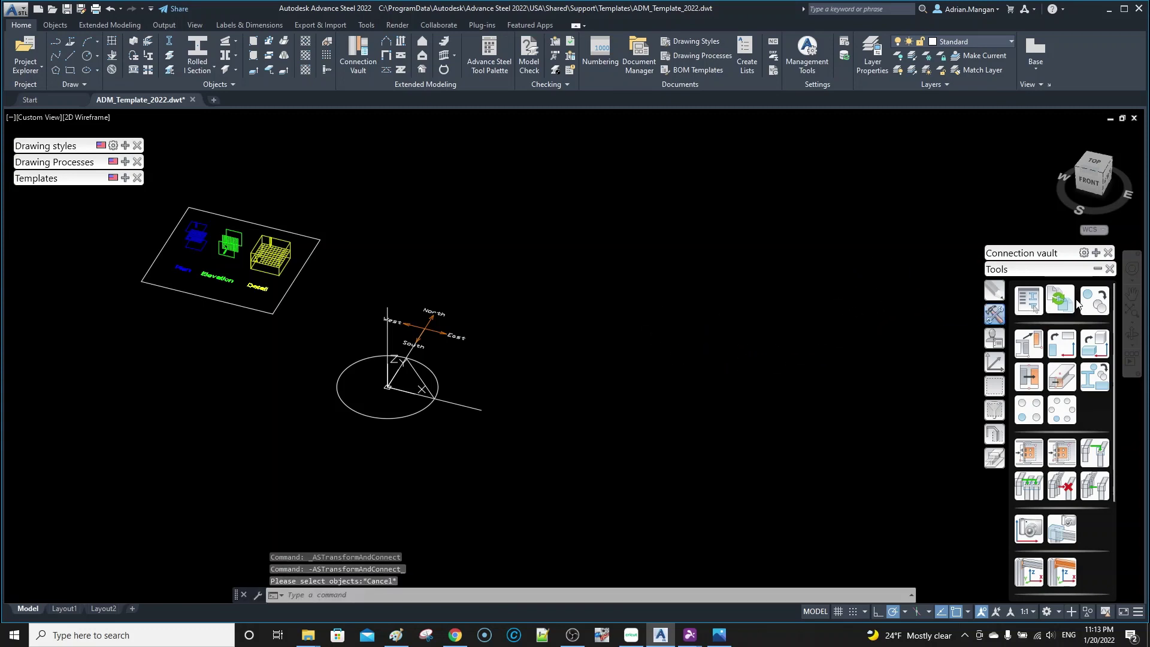
click(1094, 304)
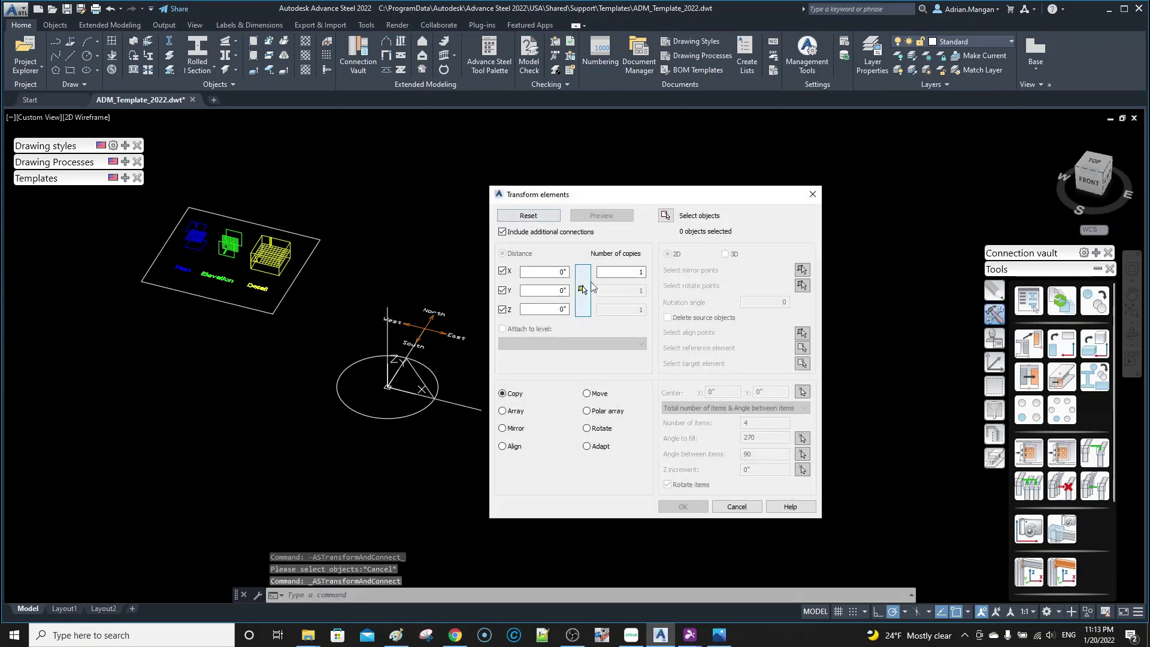
click(813, 194)
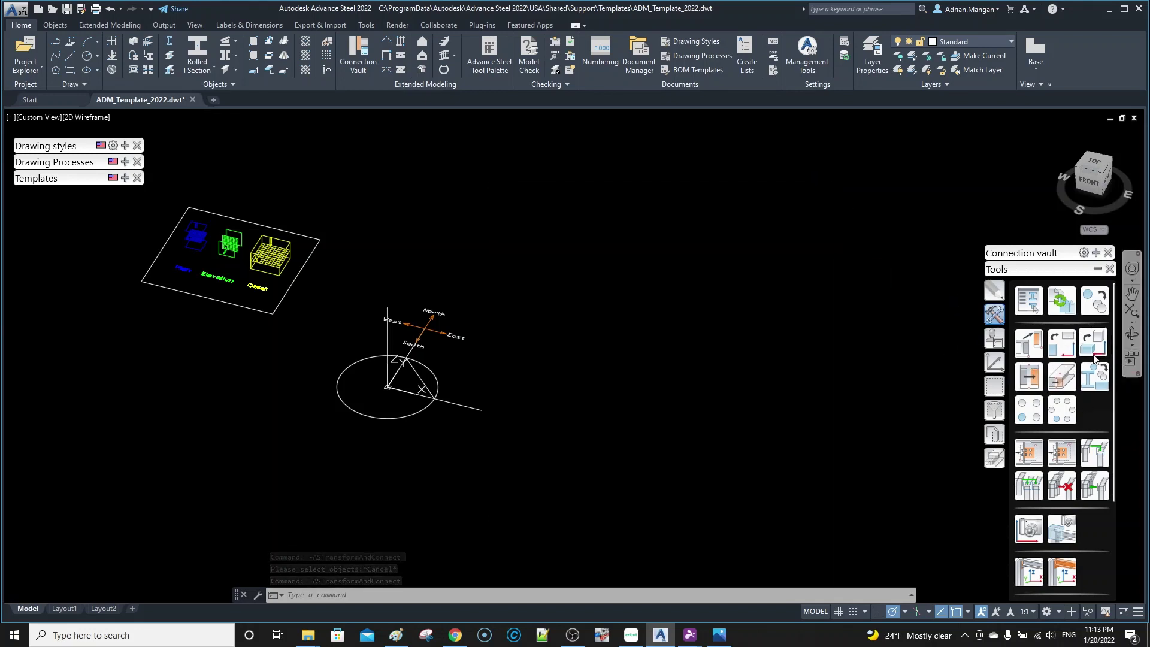
Show the UCS category of the tool palette, align the UCS to the current view, and restore the view facing that UCS
click(995, 339)
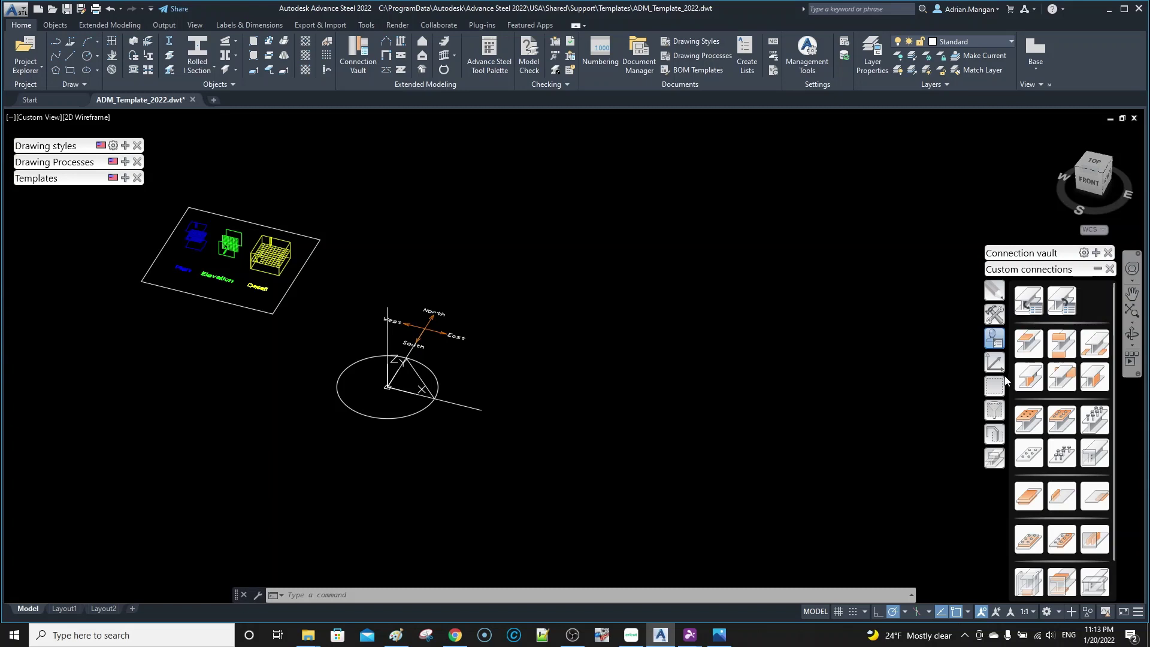
click(994, 363)
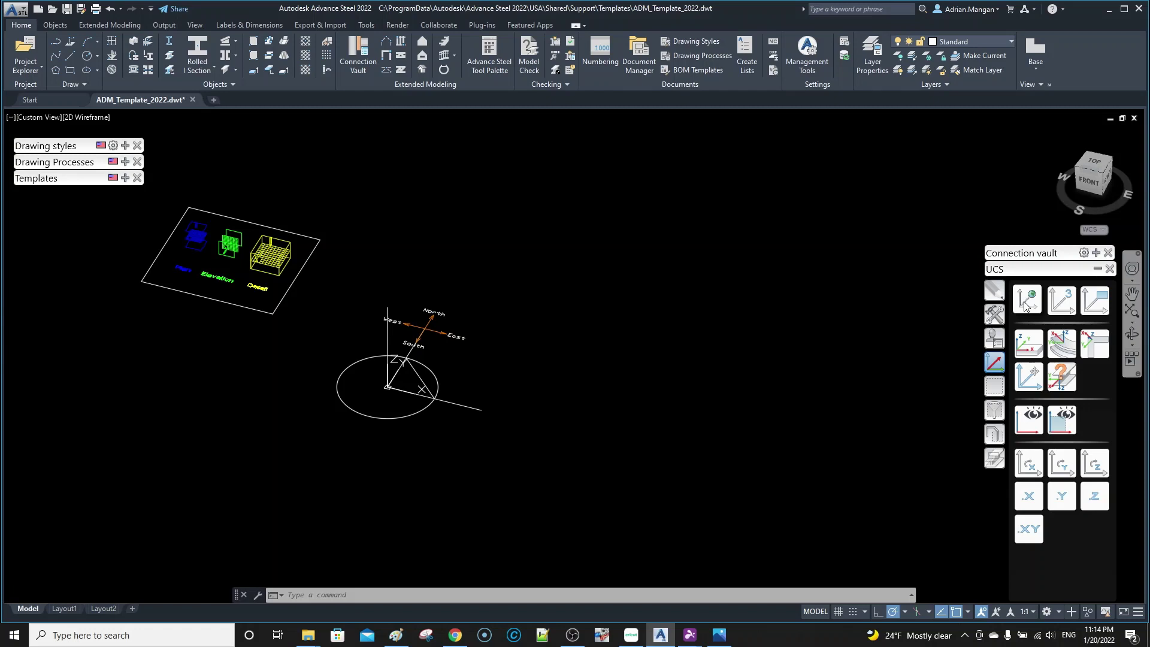
click(1091, 297)
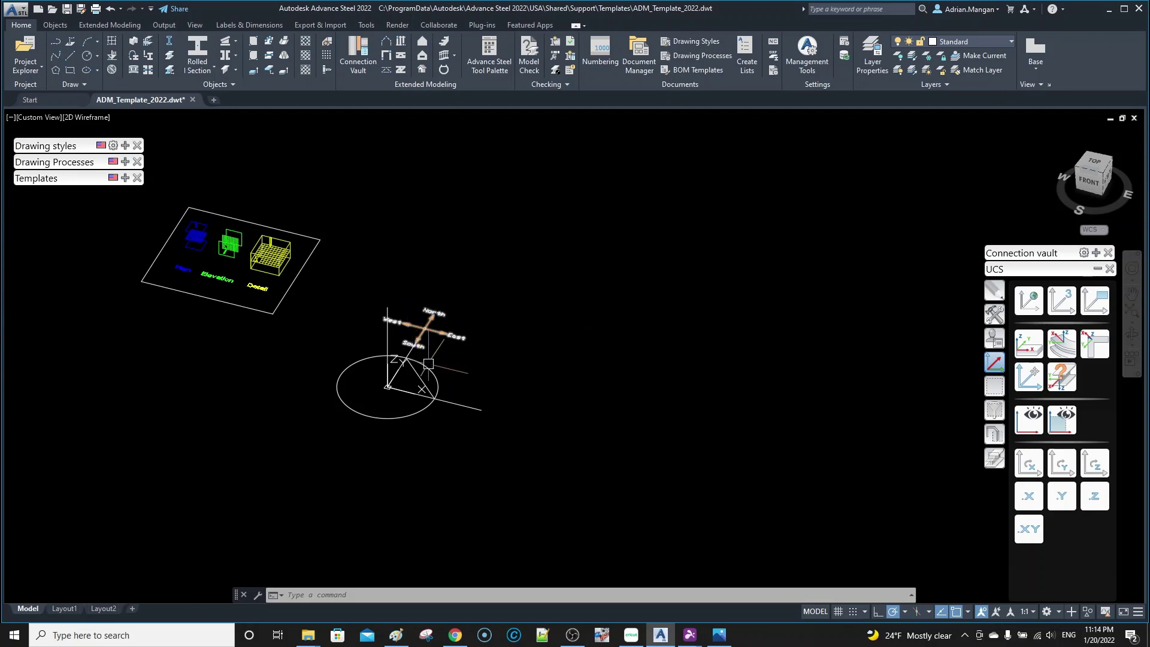
click(1098, 299)
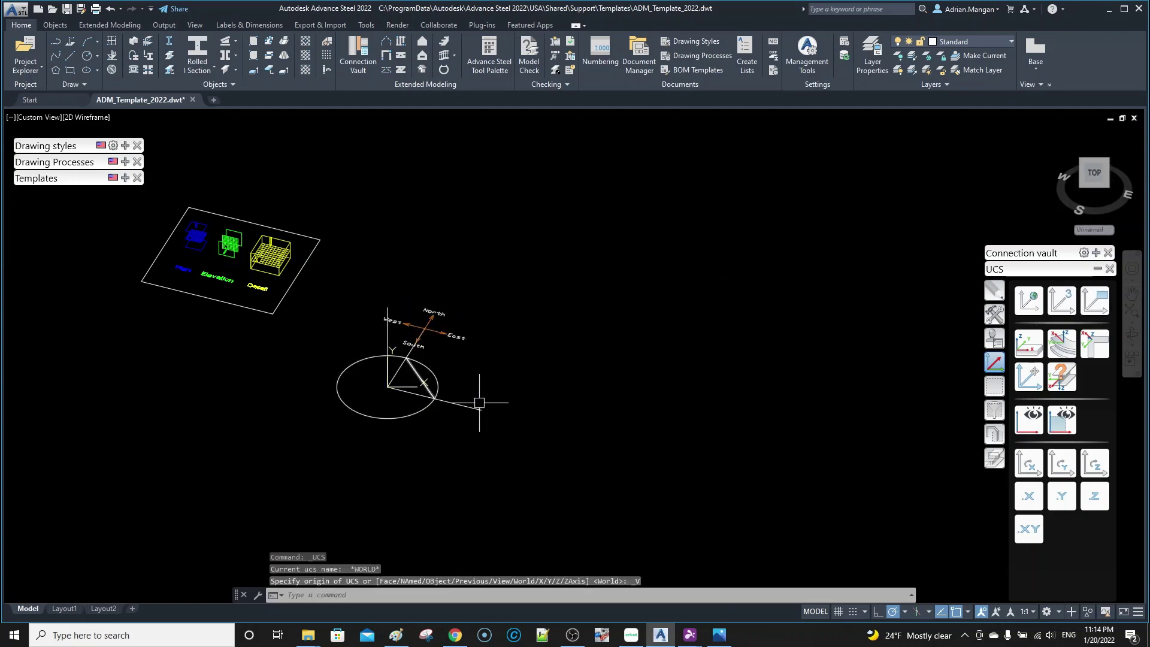
shift+middle_drag(493, 360, 587, 306)
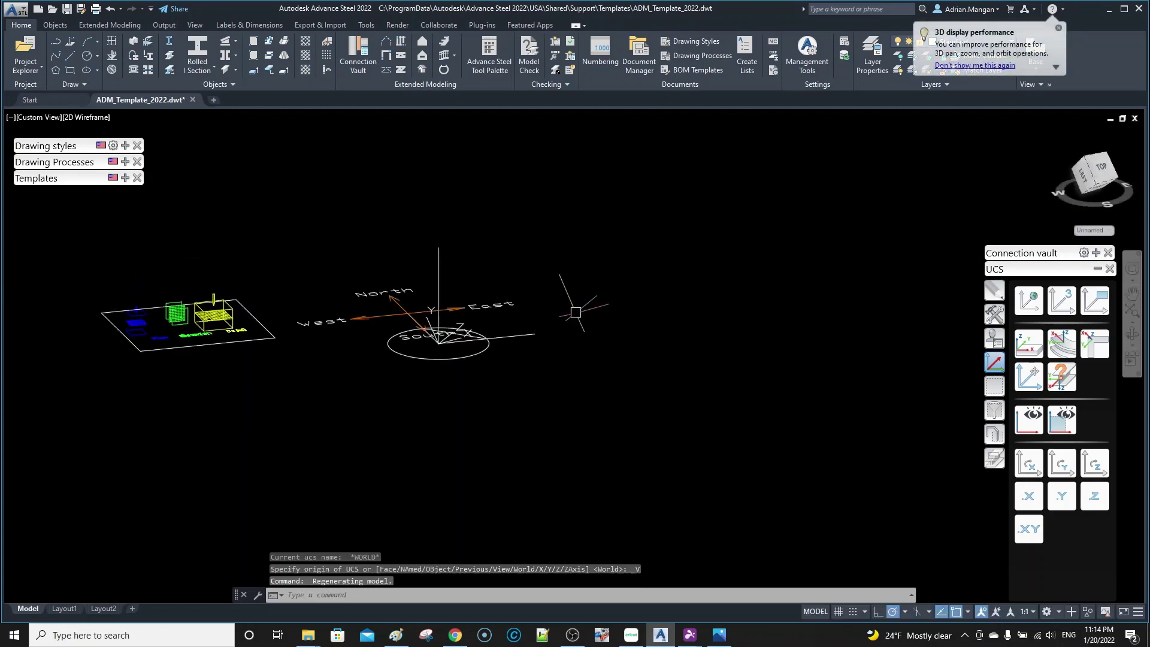
click(1069, 417)
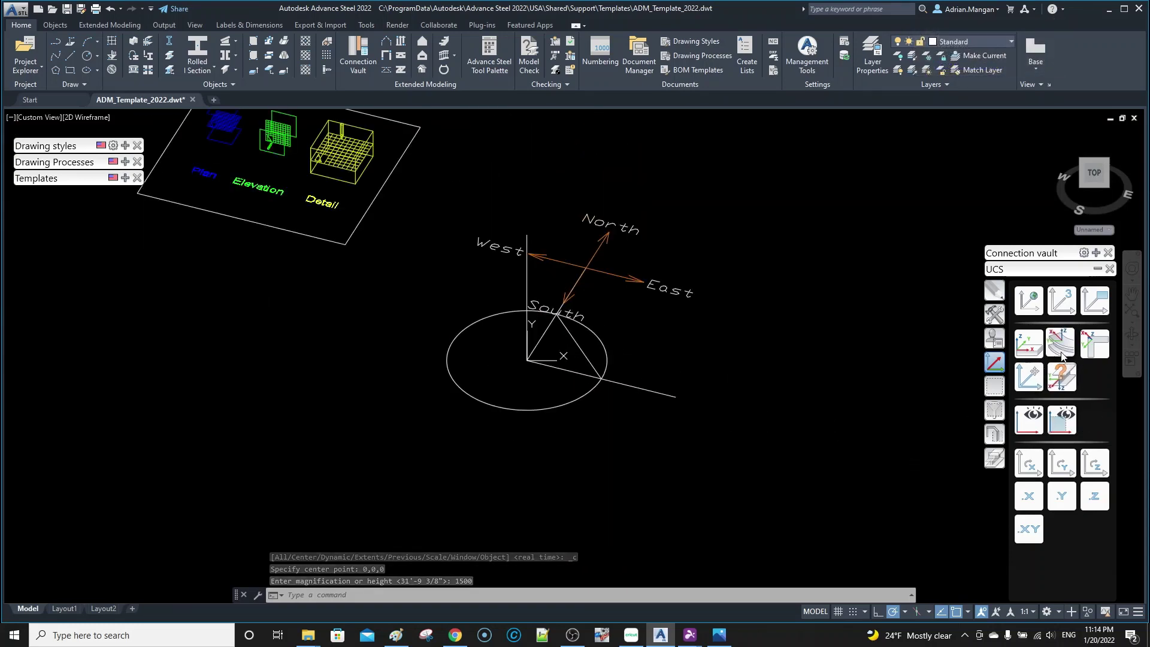
click(1062, 299)
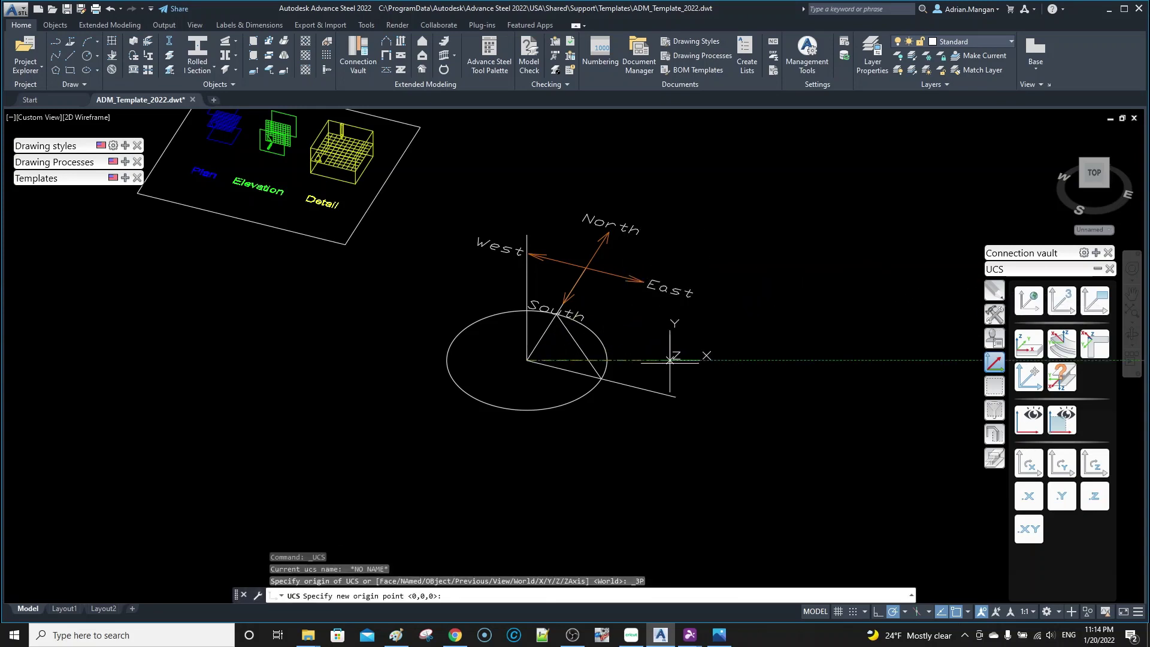
click(676, 396)
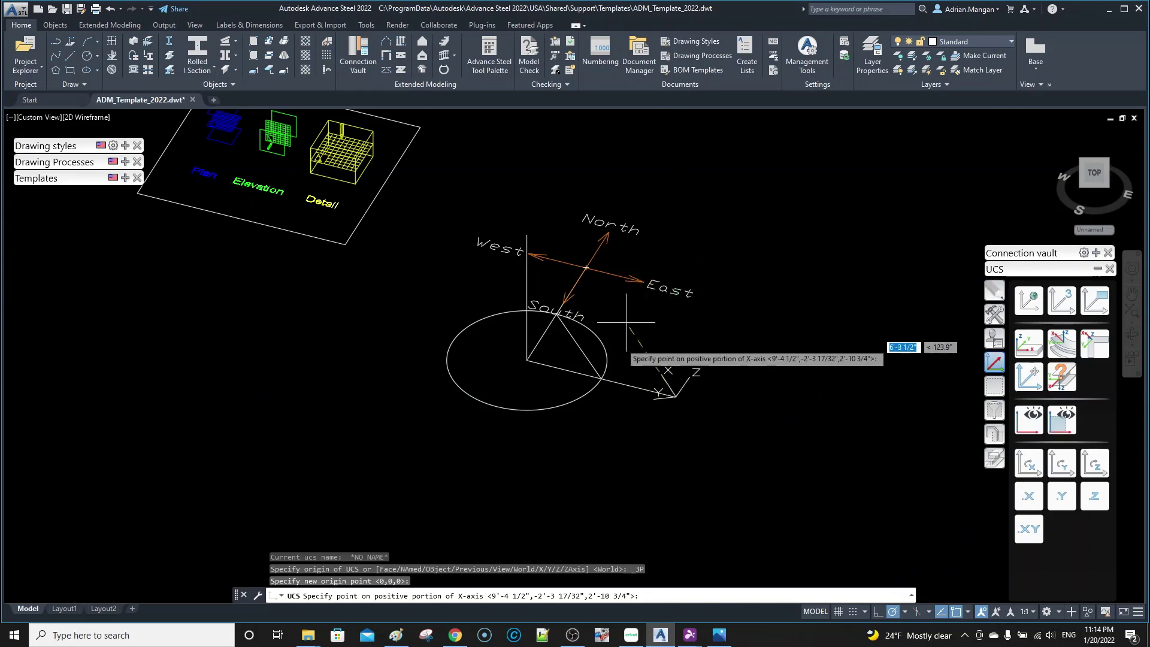
key(Escape)
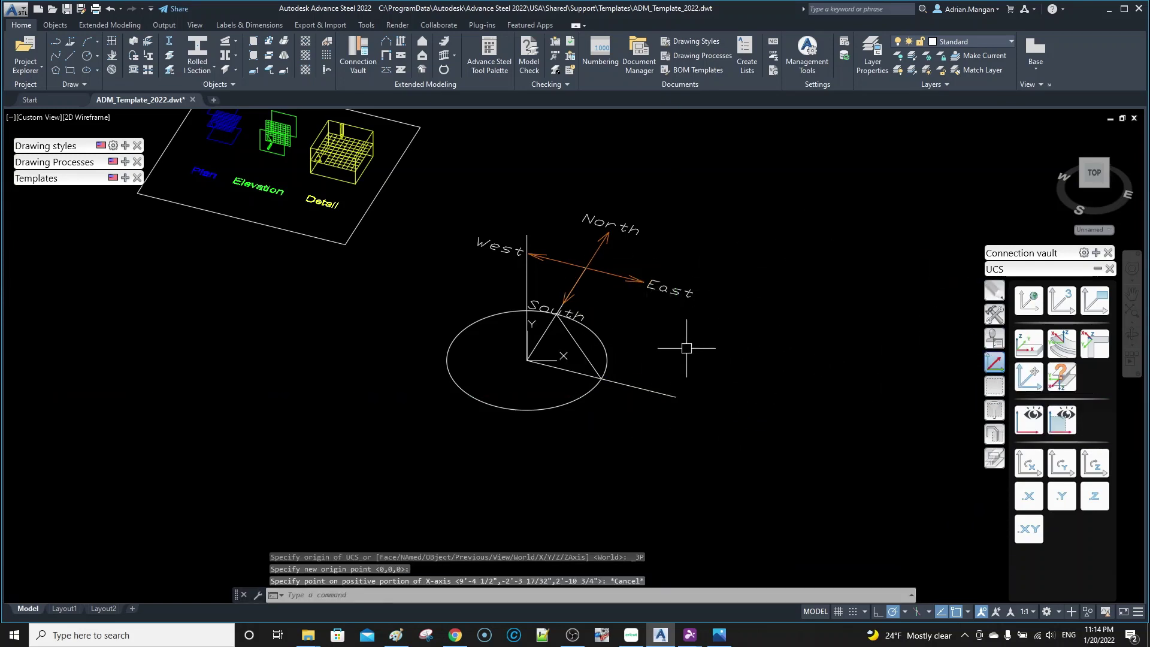
Define a three-point UCS with its origin at the X line's outer end, X through the triangle corner near South, and Y toward the vertical line's tip
middle_drag(698, 266, 602, 288)
click(1061, 299)
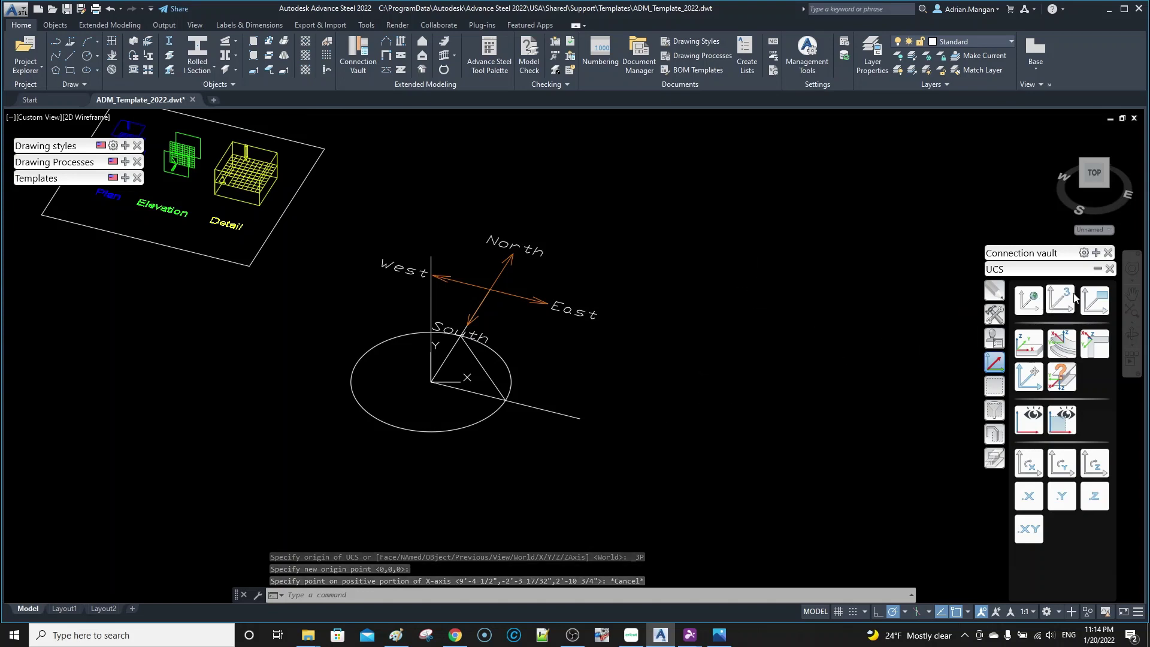
click(579, 417)
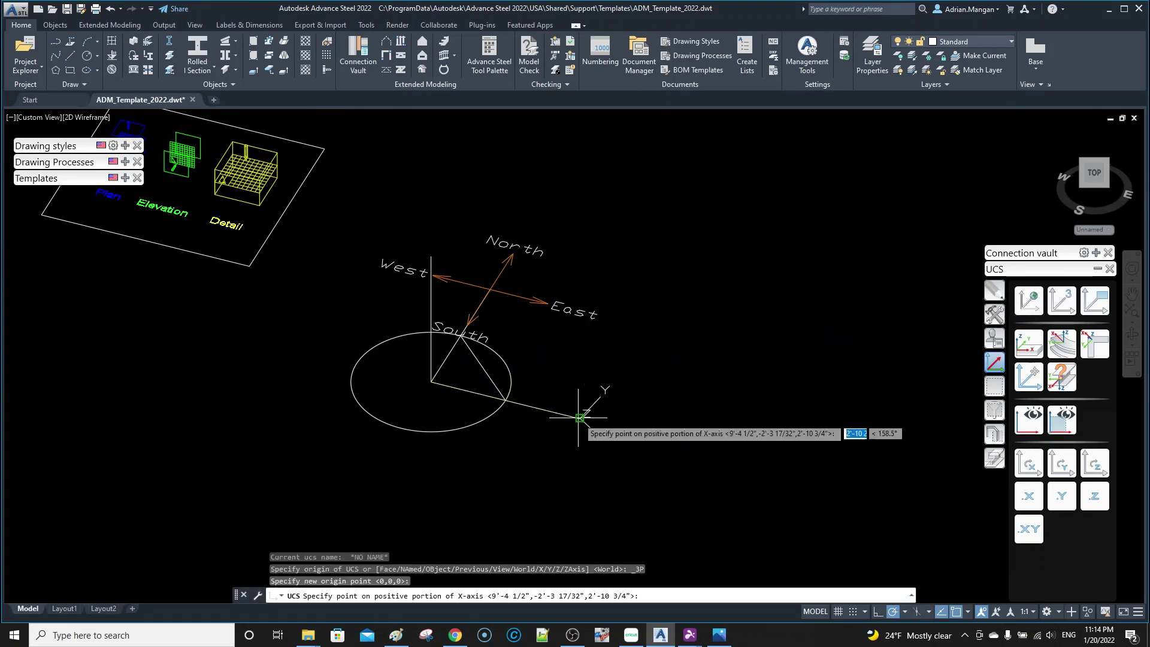
click(460, 337)
click(432, 256)
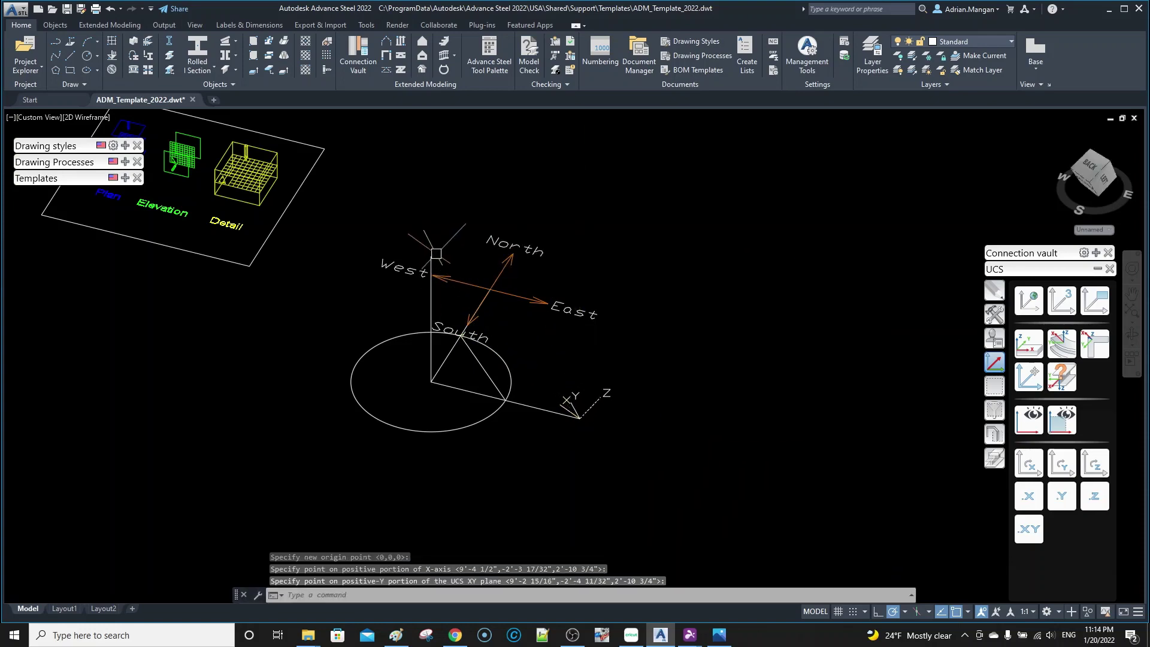
mouse_move(595, 385)
shift+middle_down()
mouse_move(608, 367)
mouse_move(511, 336)
mouse_move(606, 357)
shift+middle_up()
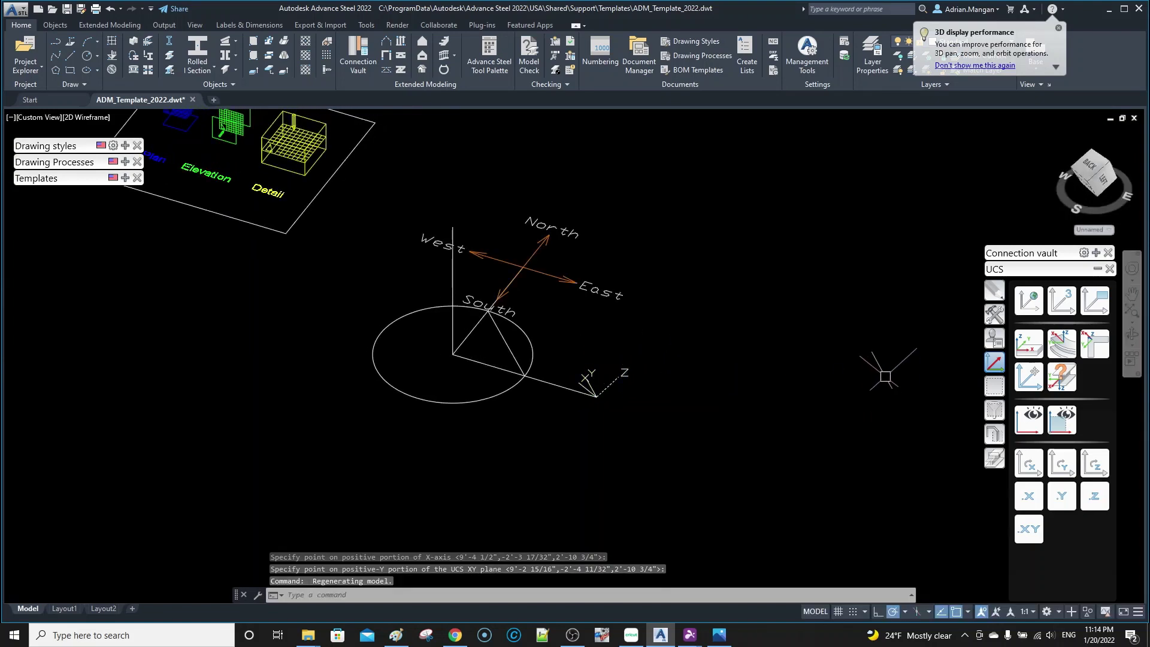
Reset the UCS to World and rotate it four times about its X axis through a full turn
click(1028, 299)
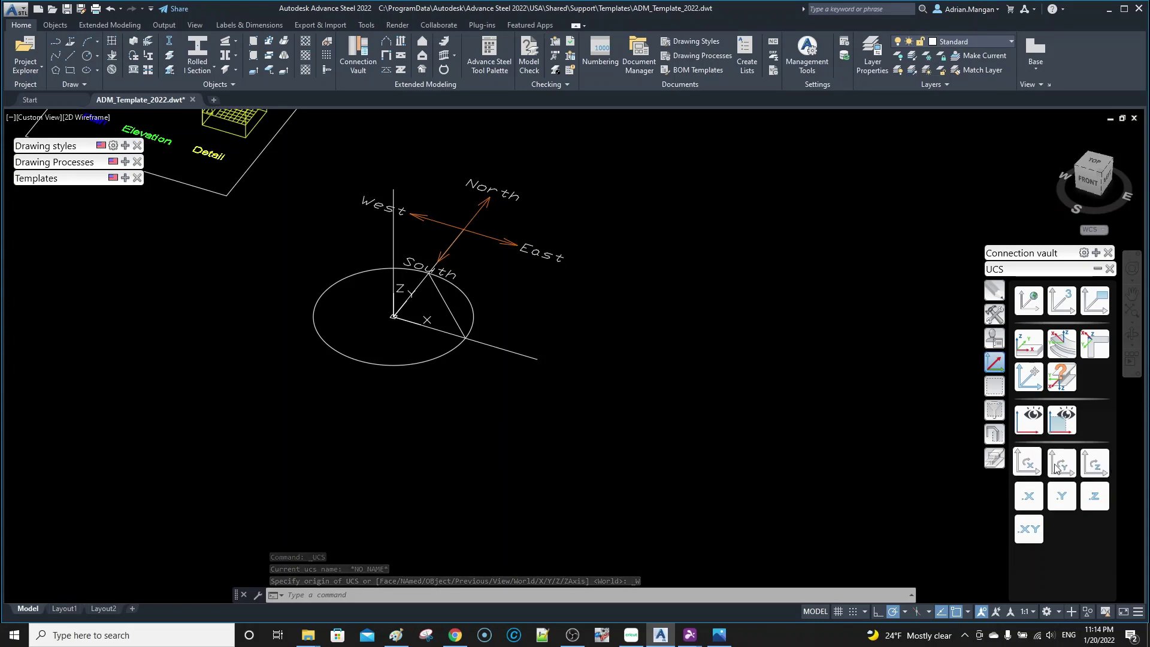
middle_drag(686, 383, 624, 382)
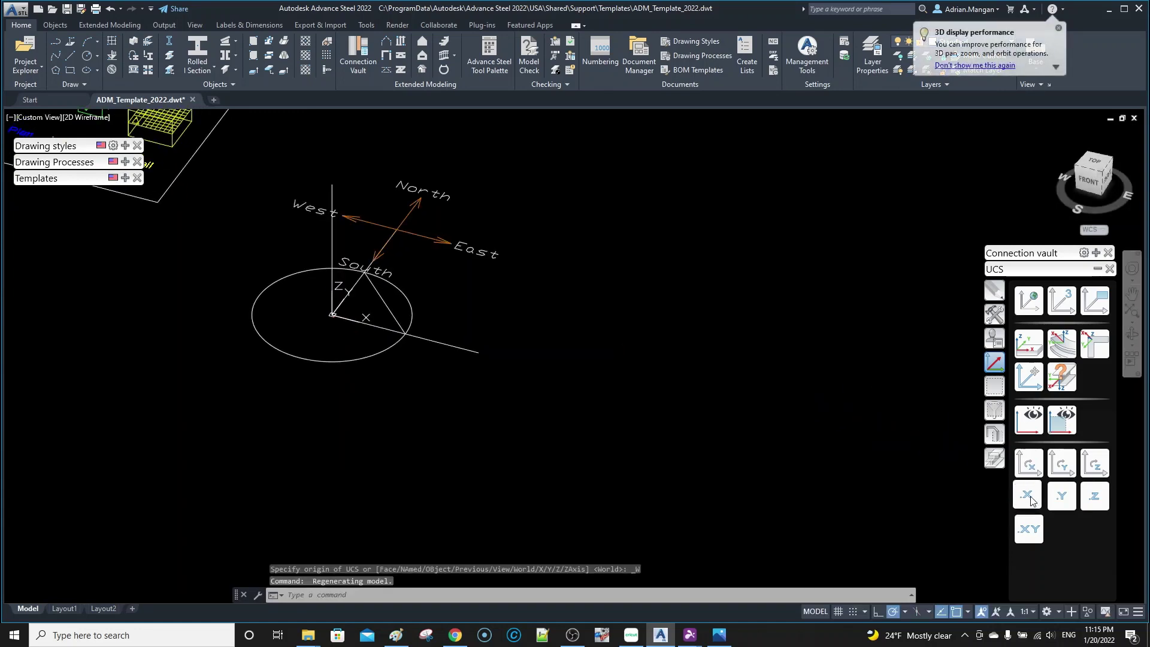
click(1030, 463)
click(1030, 463)
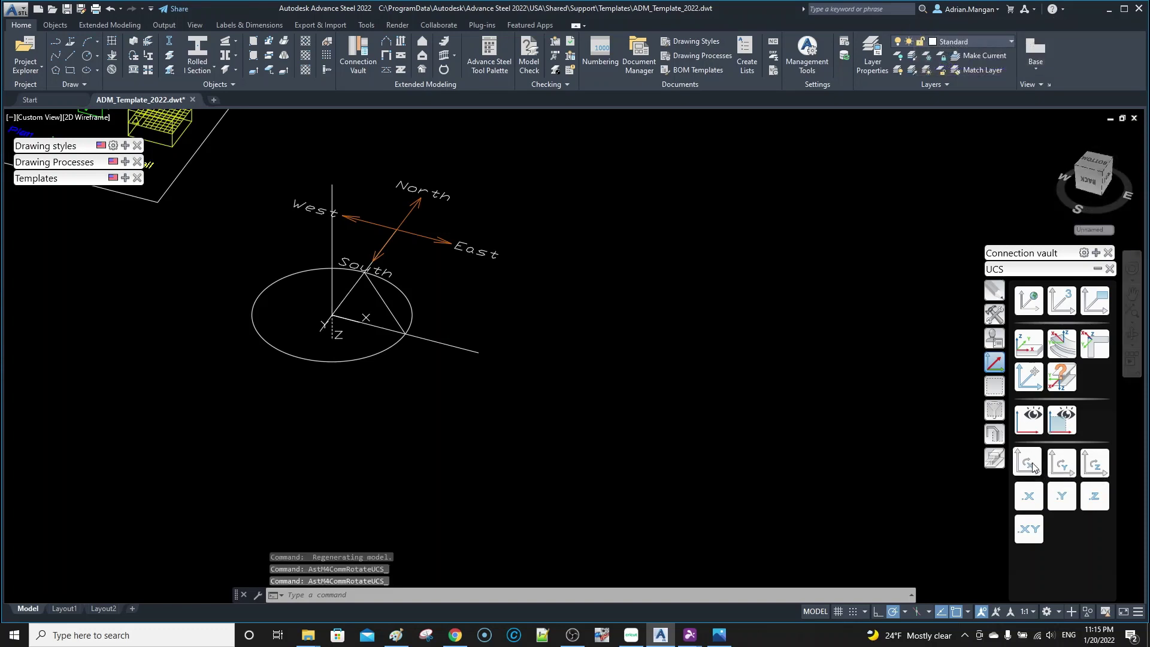
click(1029, 463)
click(1031, 464)
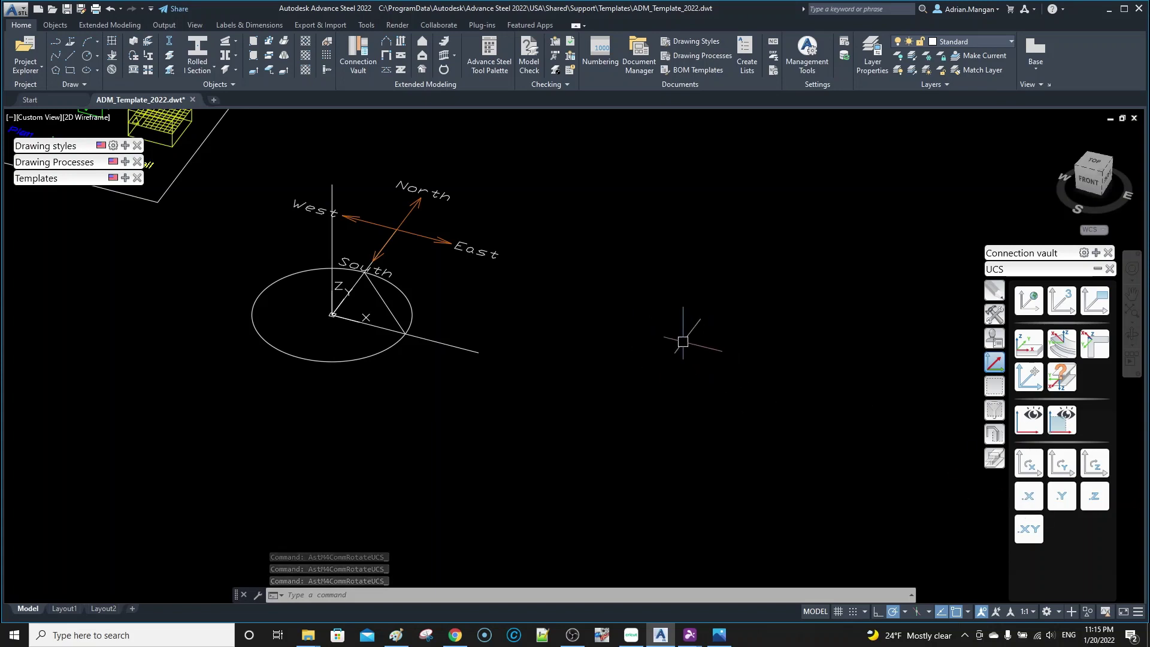
Move the North-South-East-West compass 6' up in Z, using the .XY point filter for the second point
click(454, 243)
right_click(449, 247)
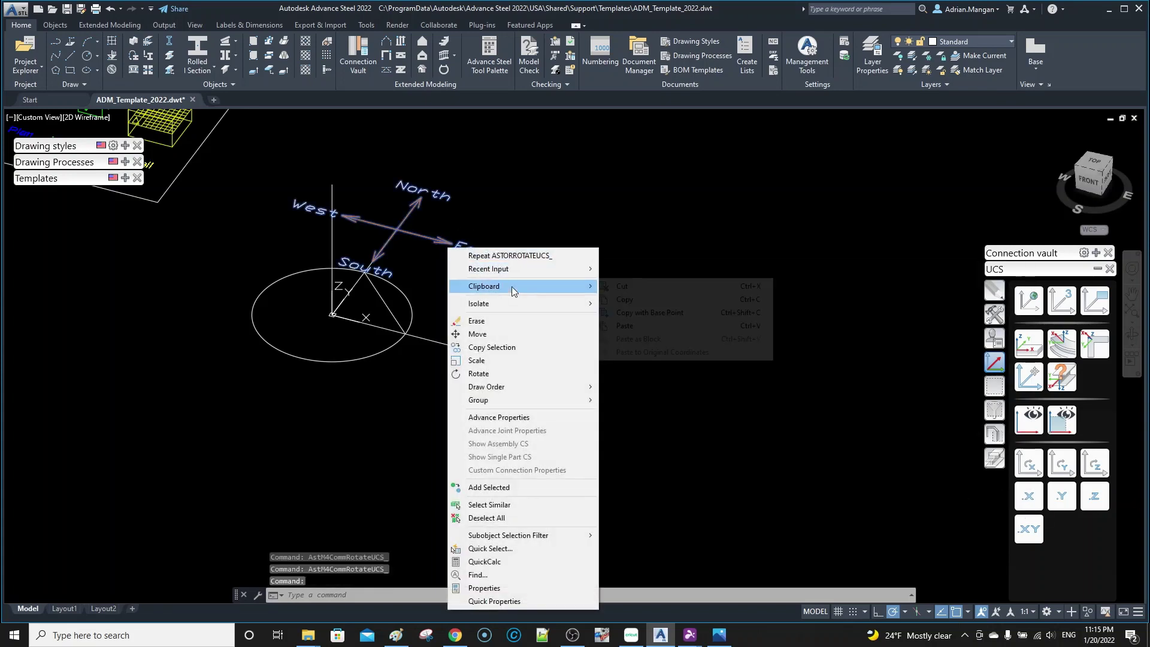
click(621, 303)
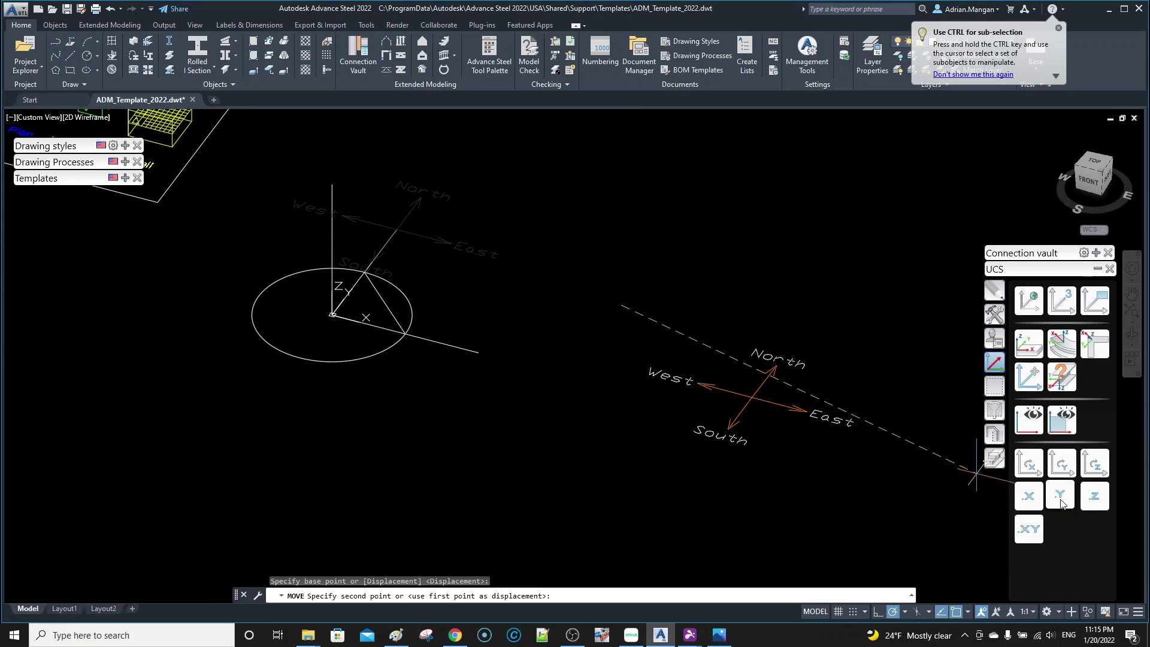
click(1090, 500)
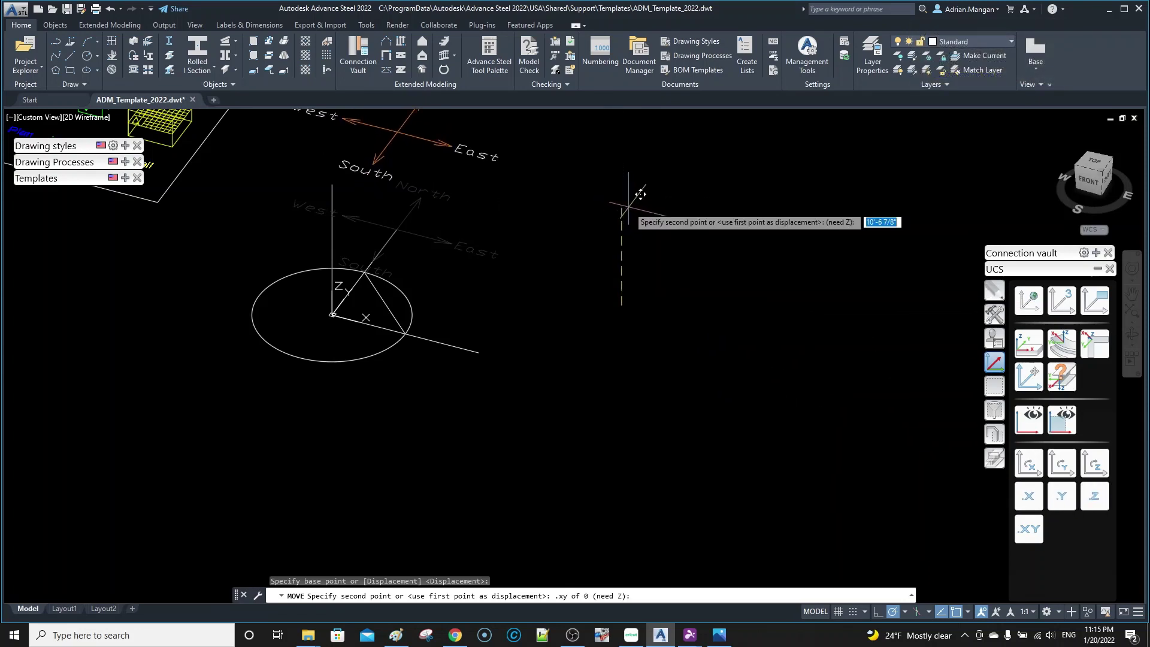
text(6')
key(Return)
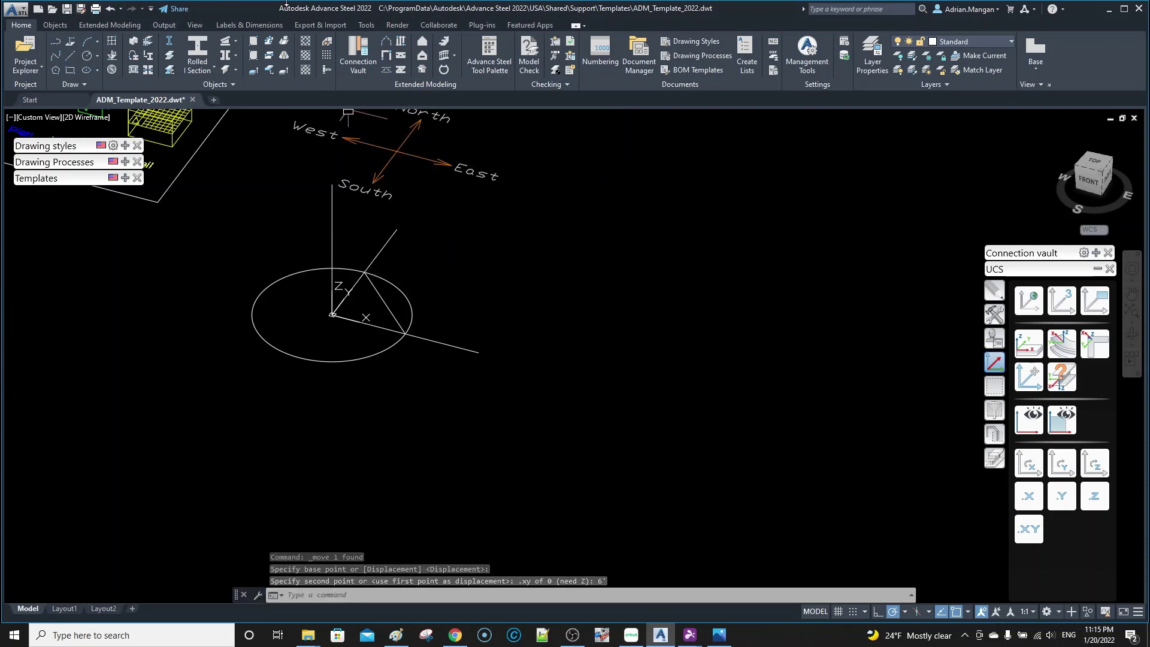
Add Match Properties to the Quick Access Toolbar
click(62, 25)
click(151, 8)
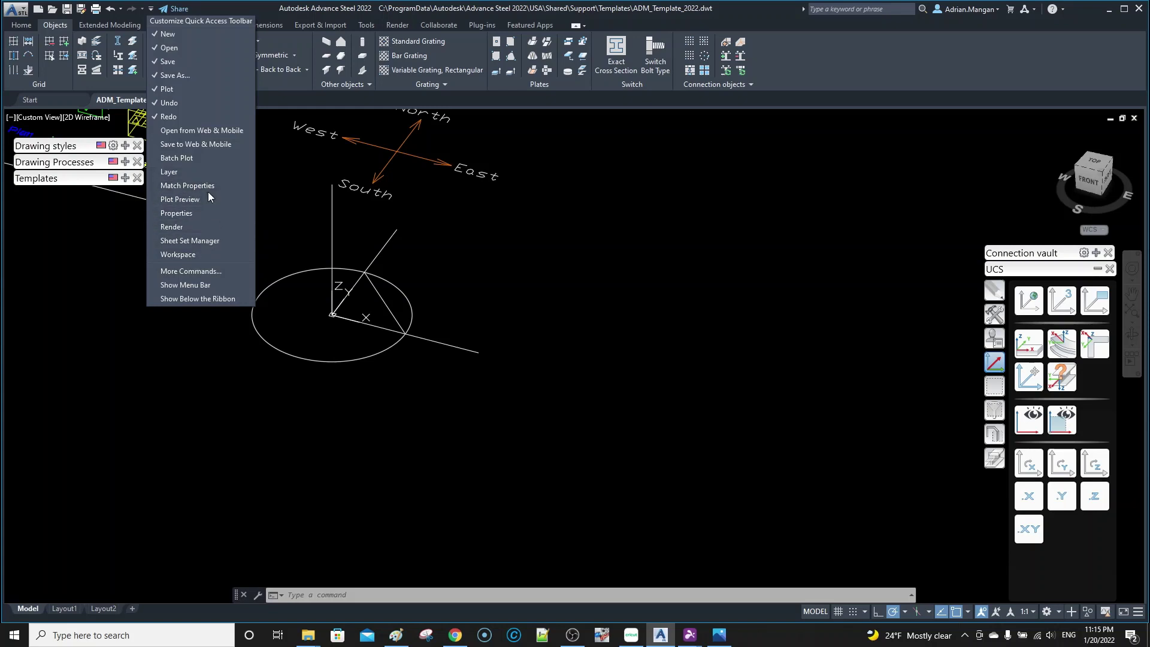
click(593, 215)
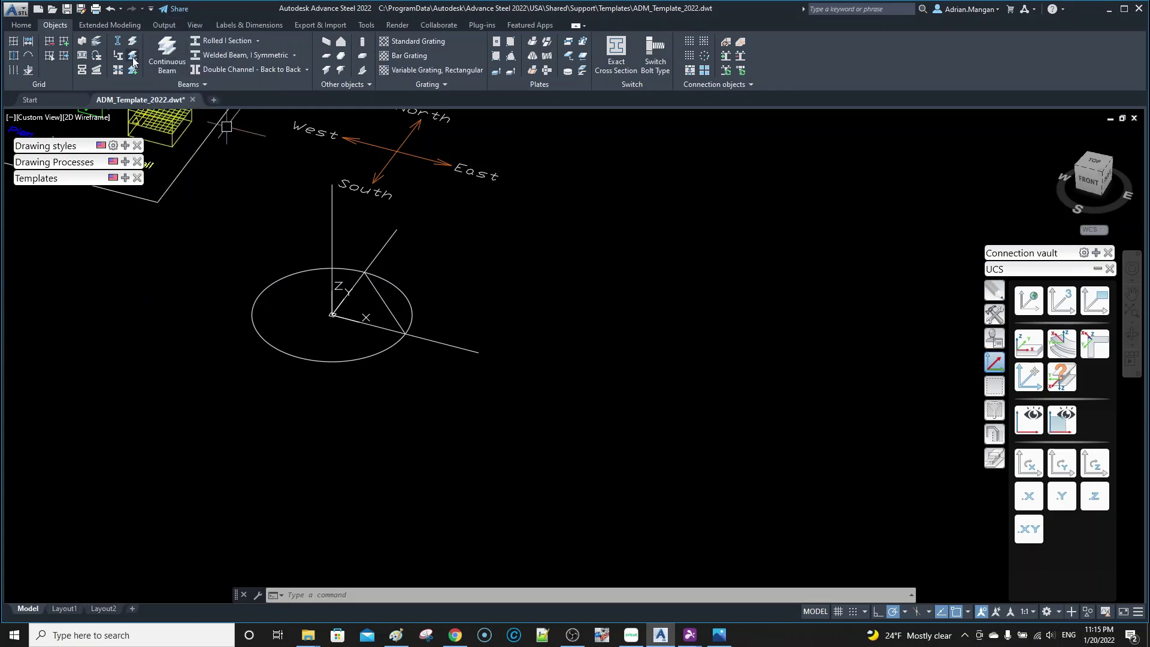
click(638, 285)
key(Escape)
key(Escape)
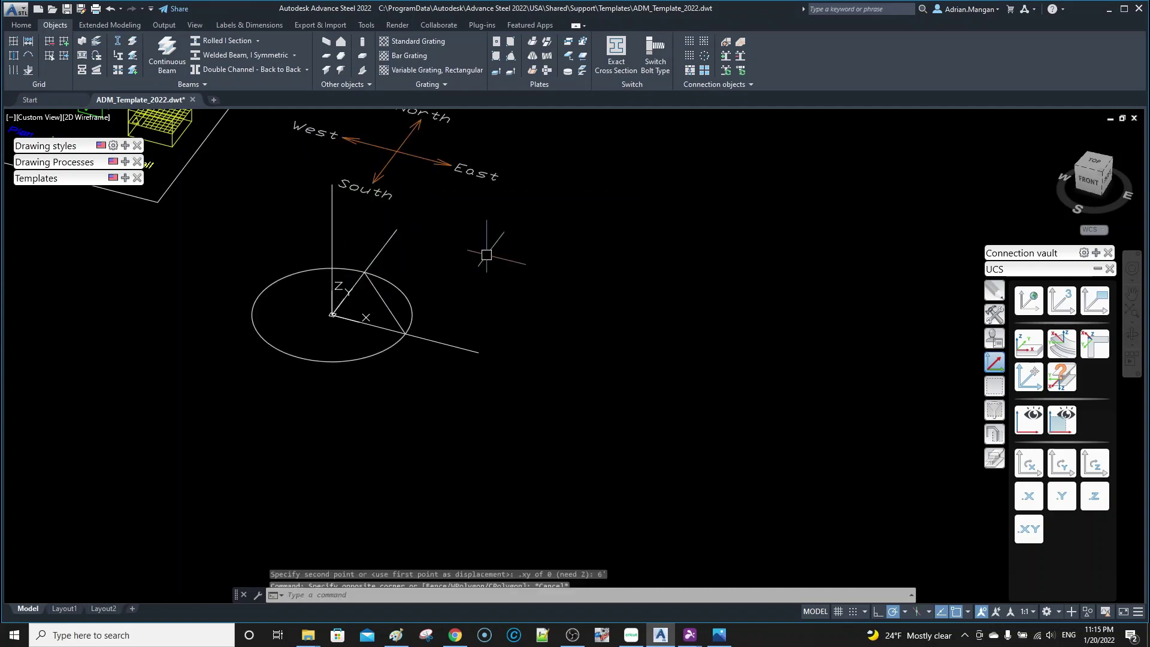
click(150, 8)
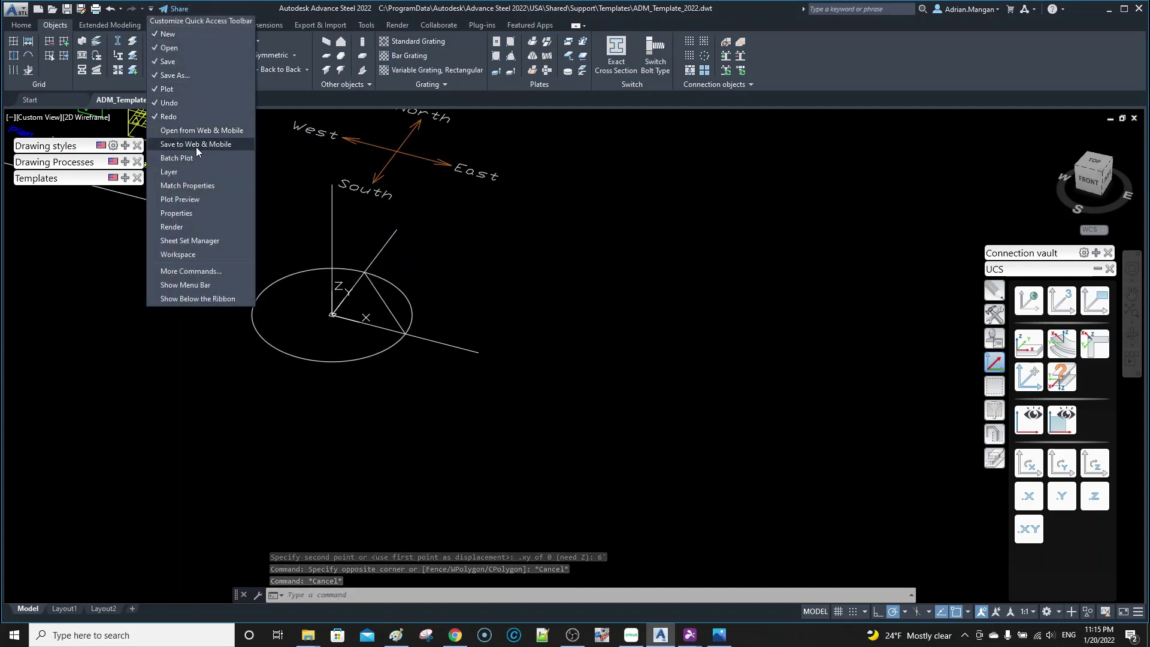
click(199, 187)
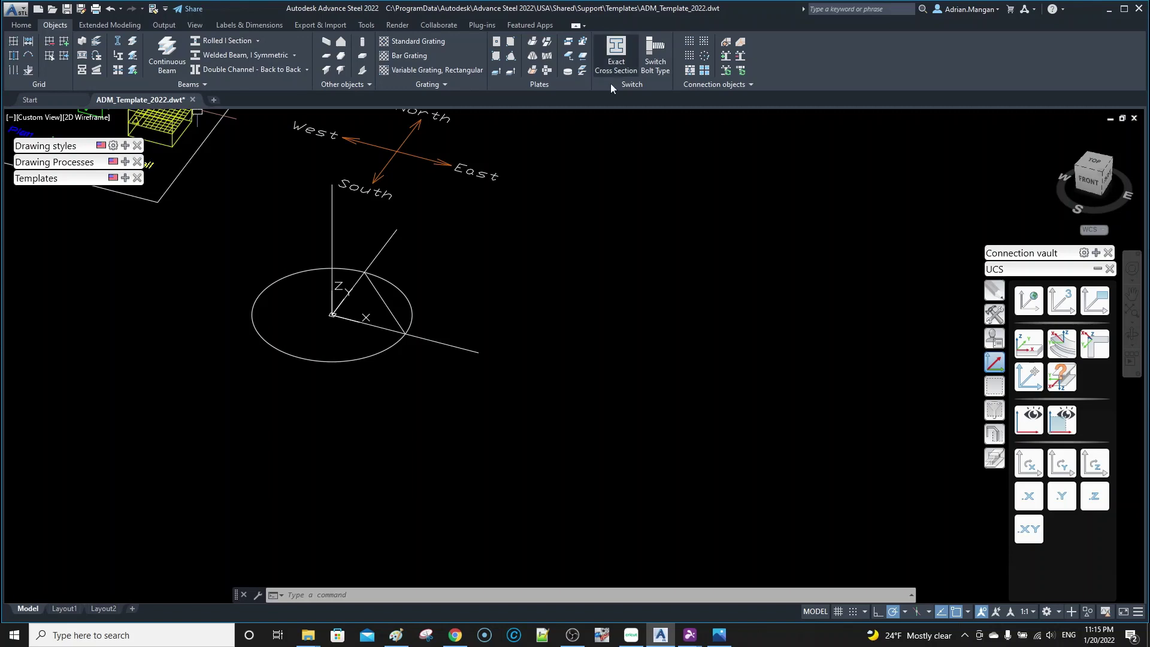
Show the Selection and Selection filters categories of the tool palette
middle_drag(462, 329, 513, 390)
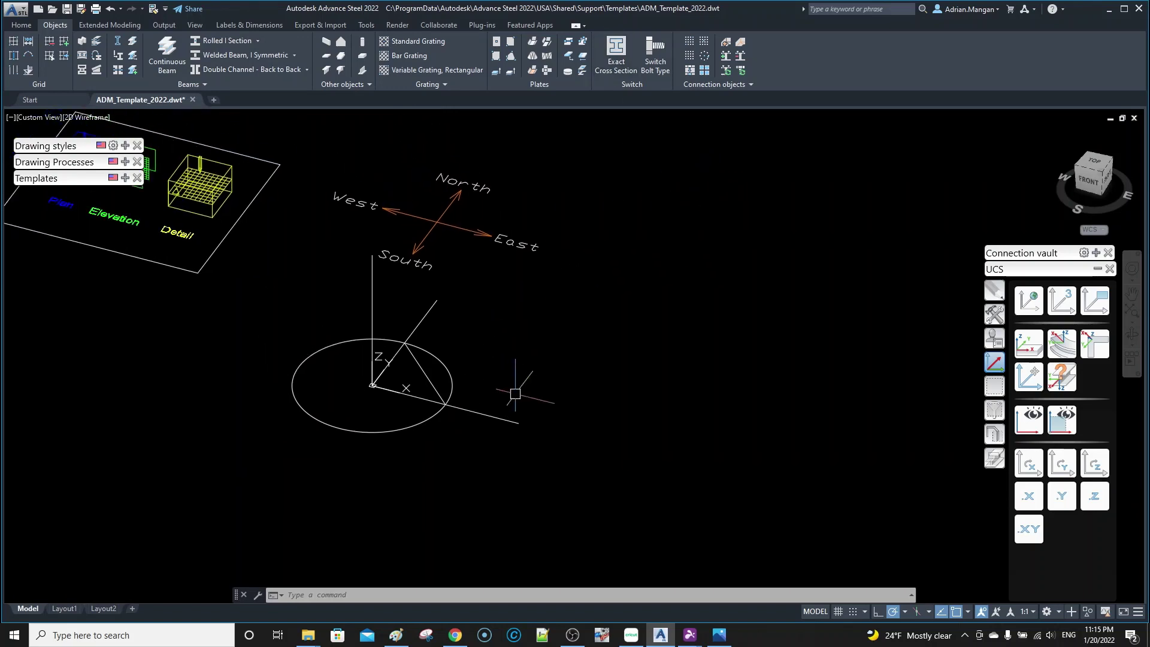
click(996, 388)
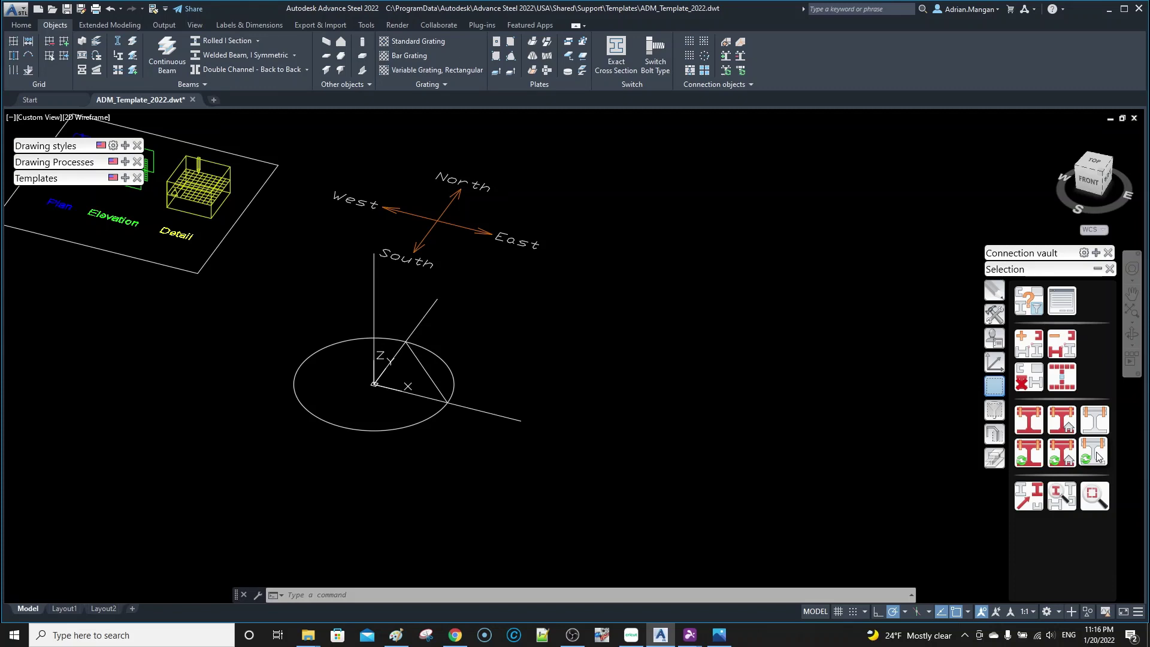
click(996, 415)
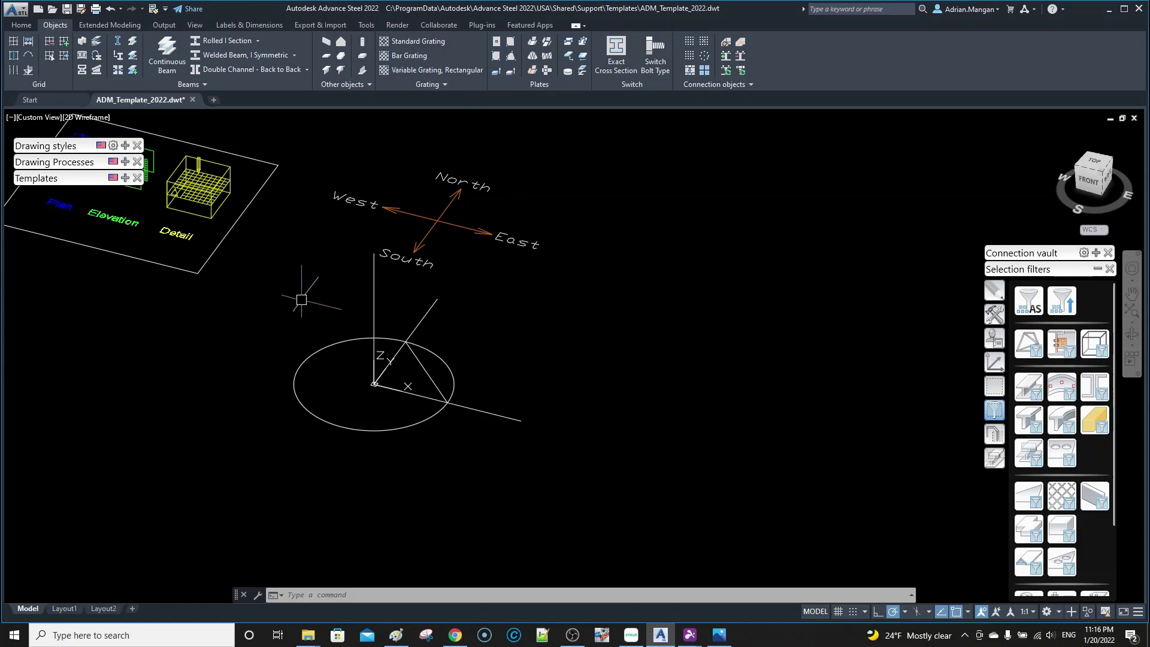
Open Project Explorer, place it beside the circle below the docked palettes, and run the Beam selection filter
click(21, 24)
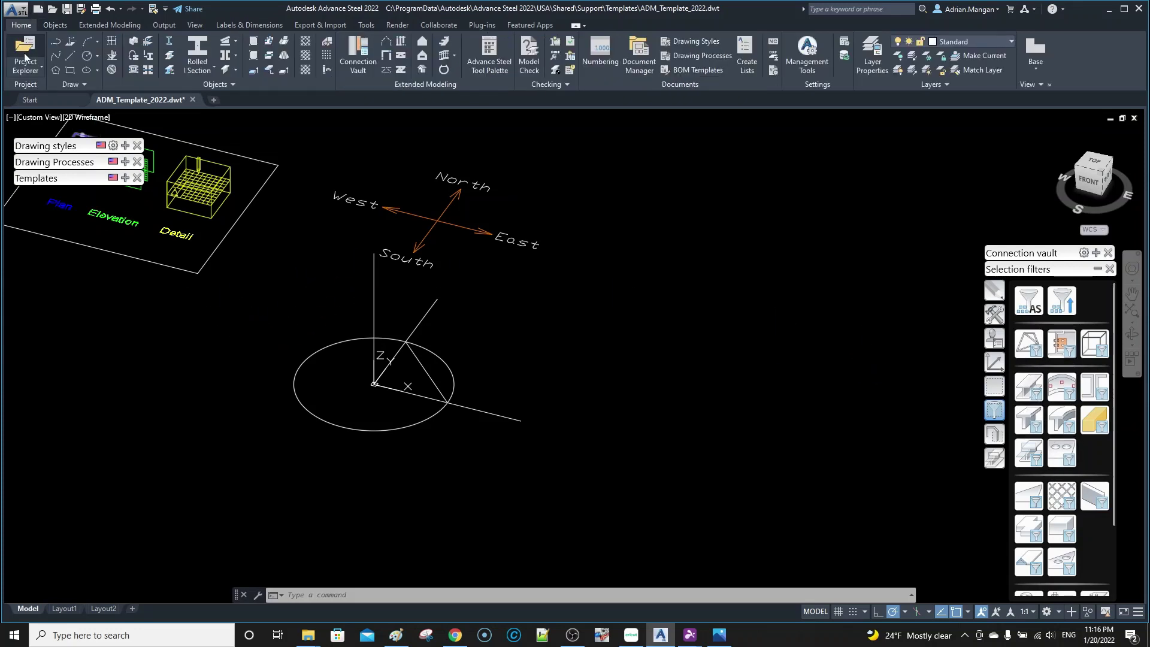
click(27, 60)
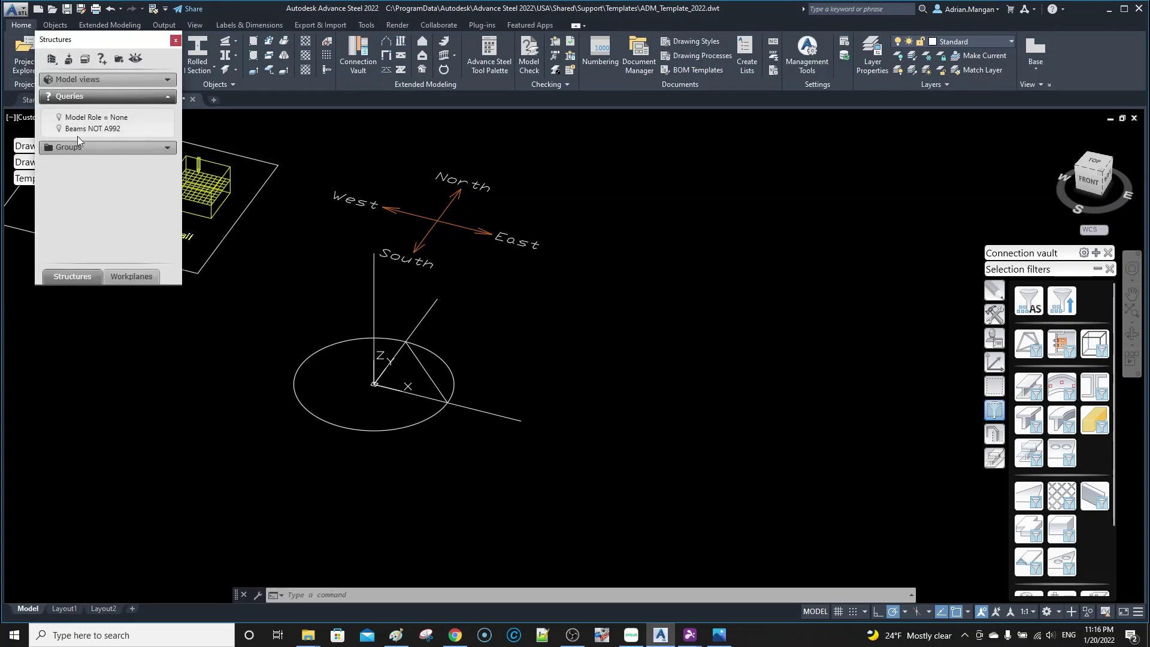
drag(78, 268, 77, 268)
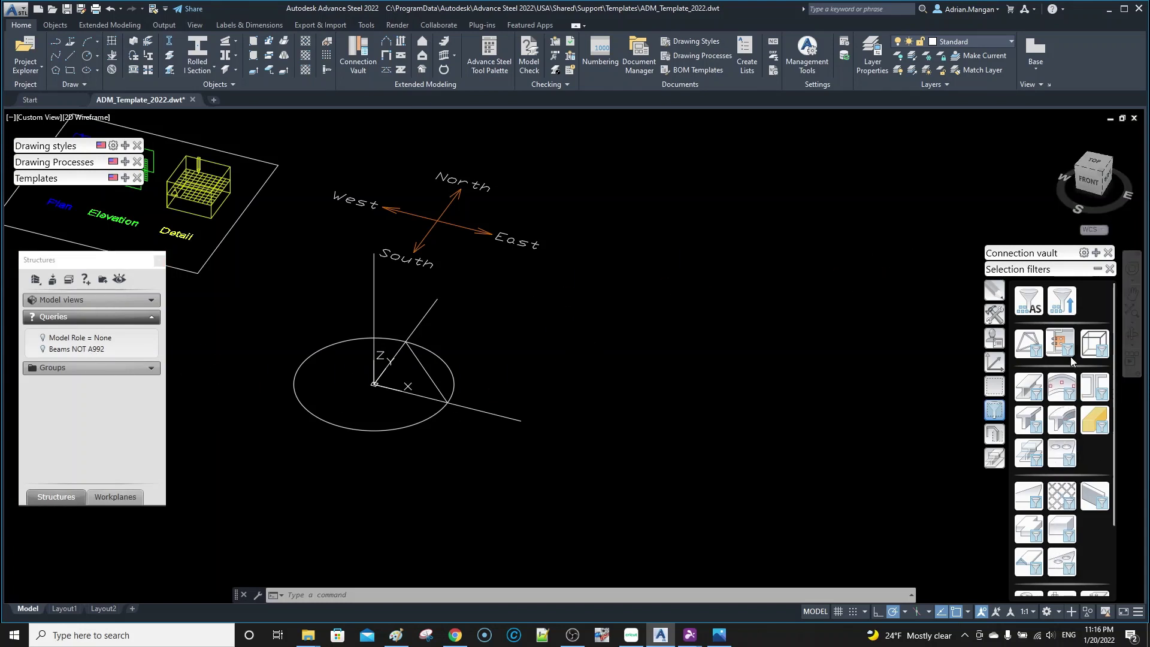
click(1026, 387)
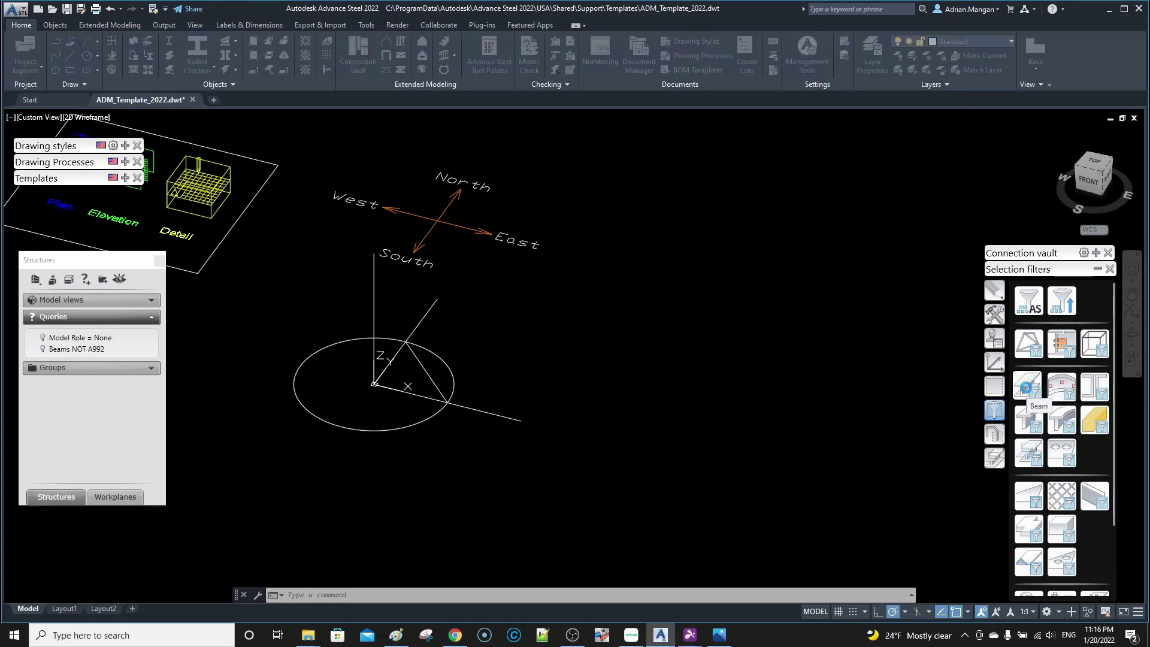
click(648, 343)
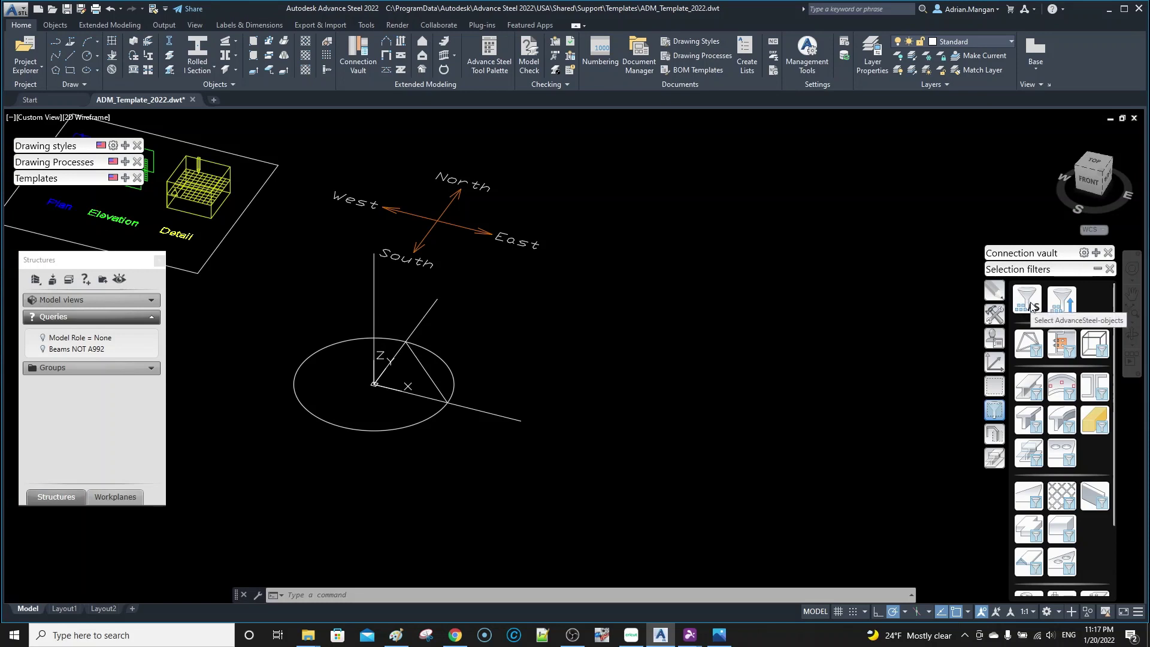
Review the Tools, Modify, Selection, Selection filters and Quick views categories of the tool palette
click(996, 316)
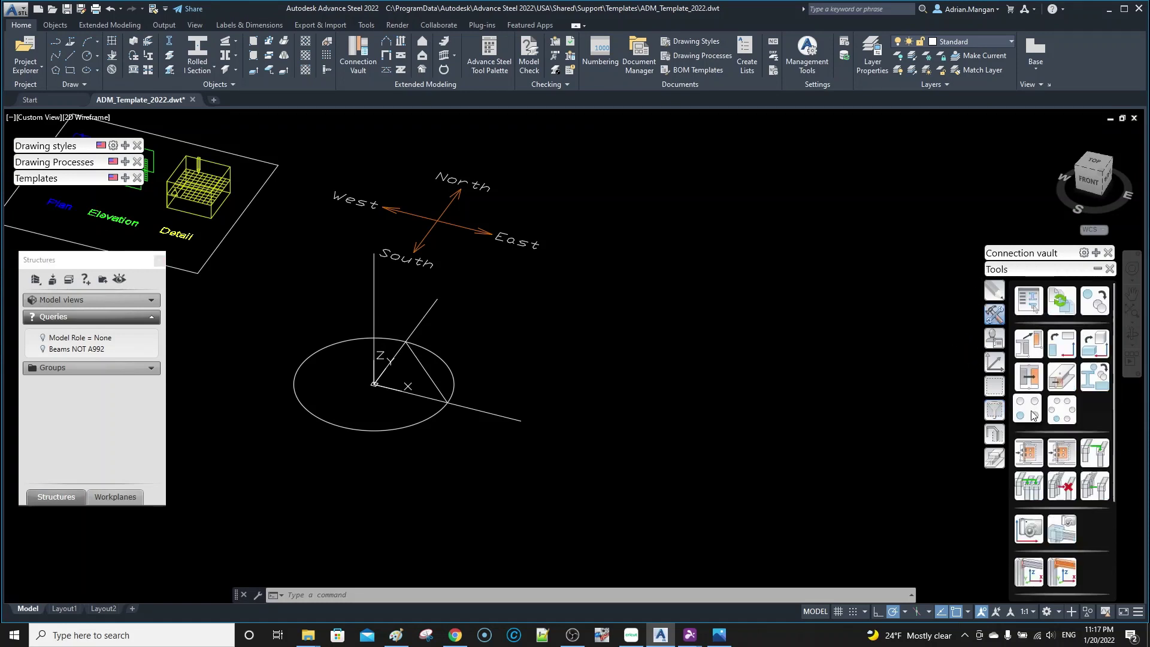
click(995, 292)
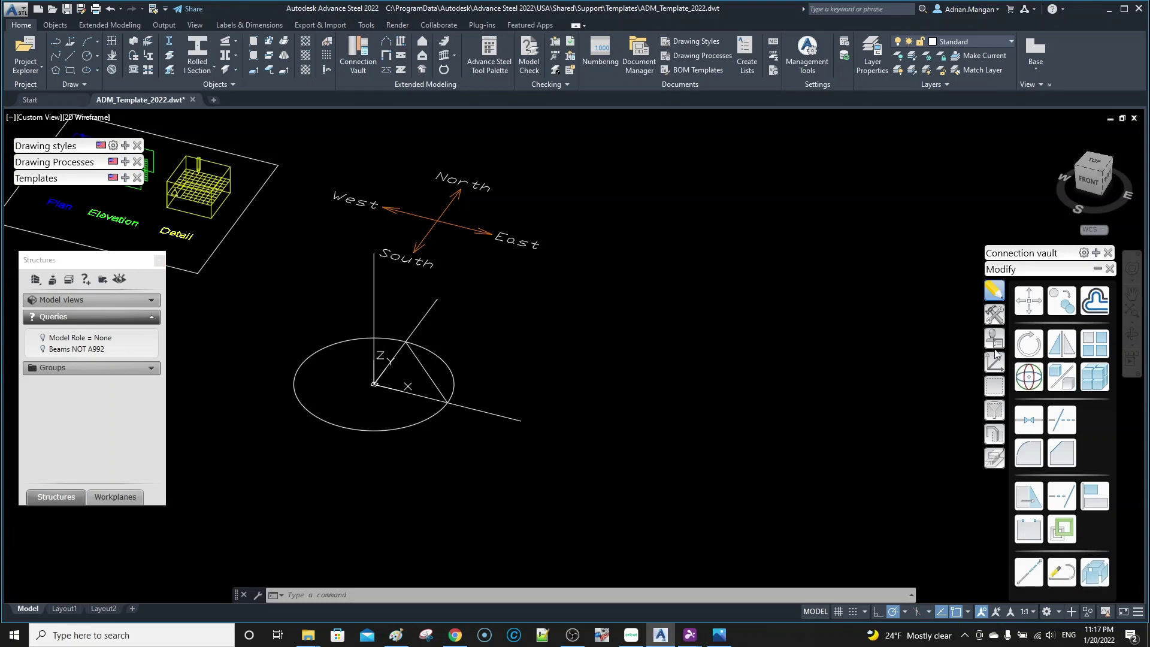
click(994, 390)
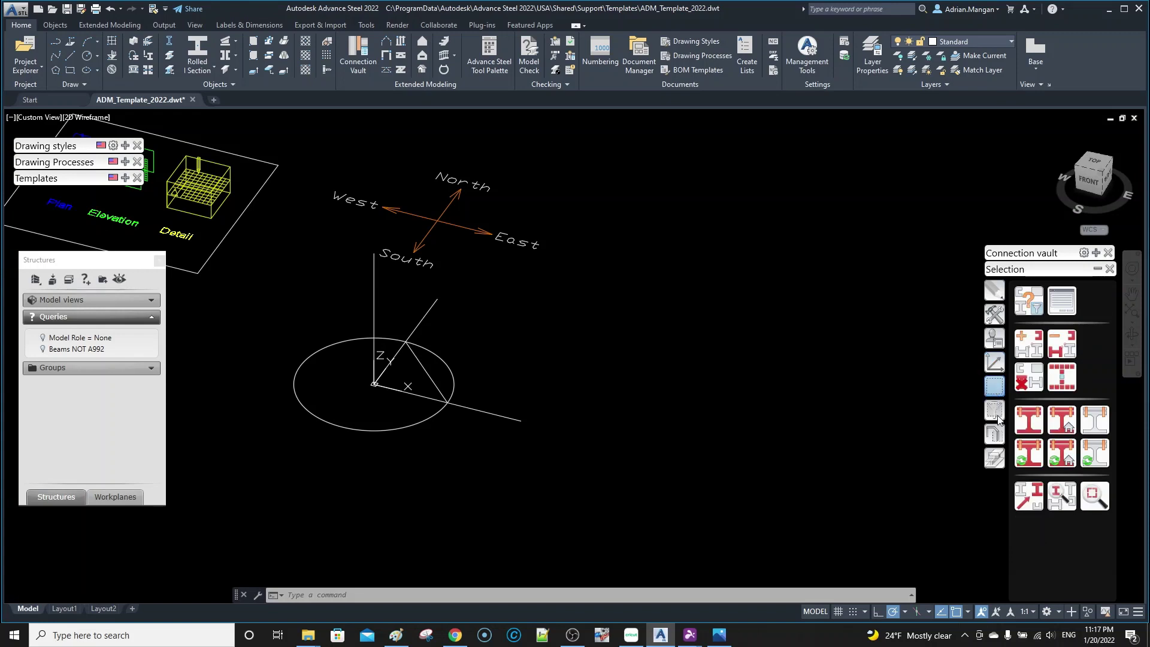
click(997, 413)
click(1000, 431)
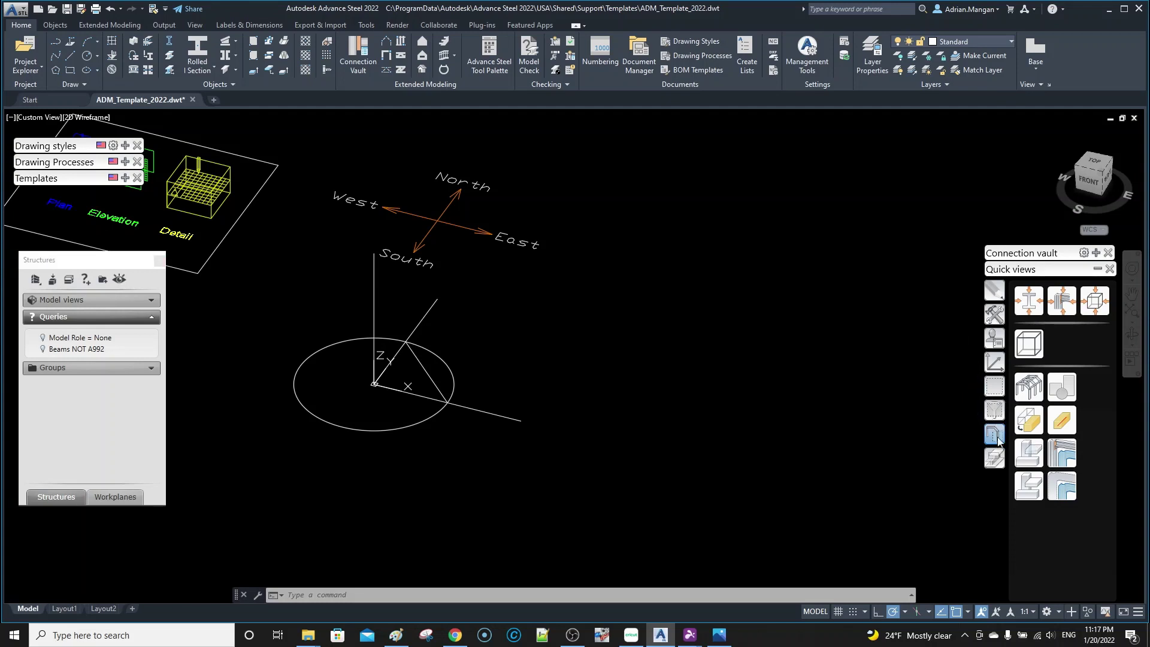
Show the Features category of the tool palette and briefly start a plate inner contour command
click(996, 459)
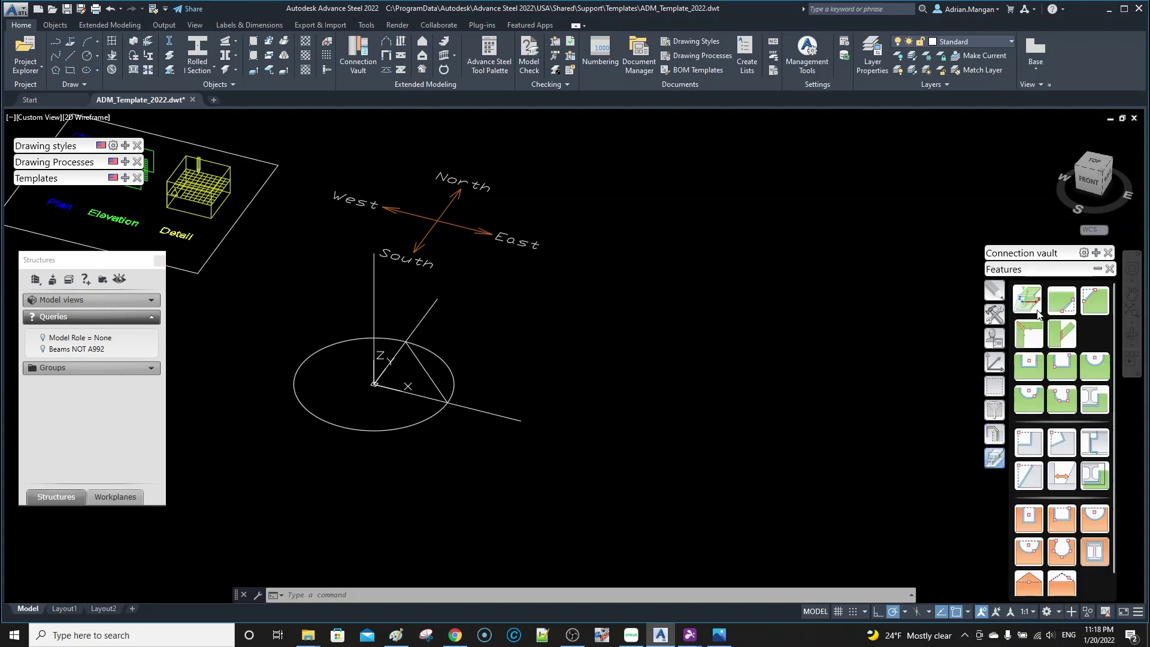
click(1089, 522)
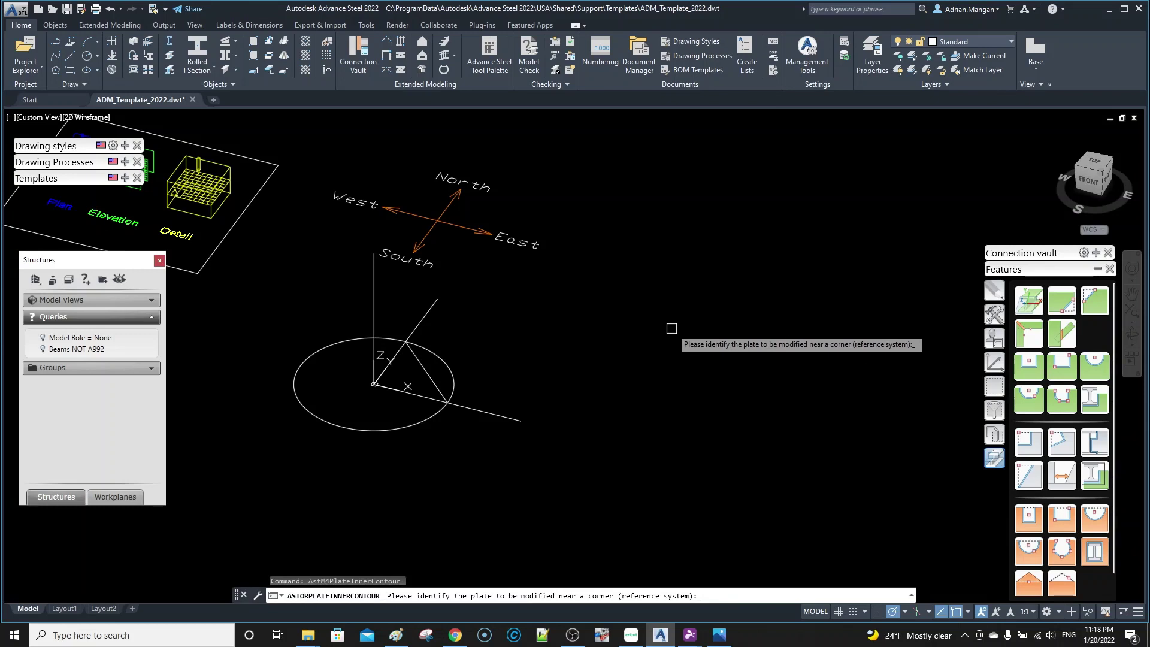
key(Escape)
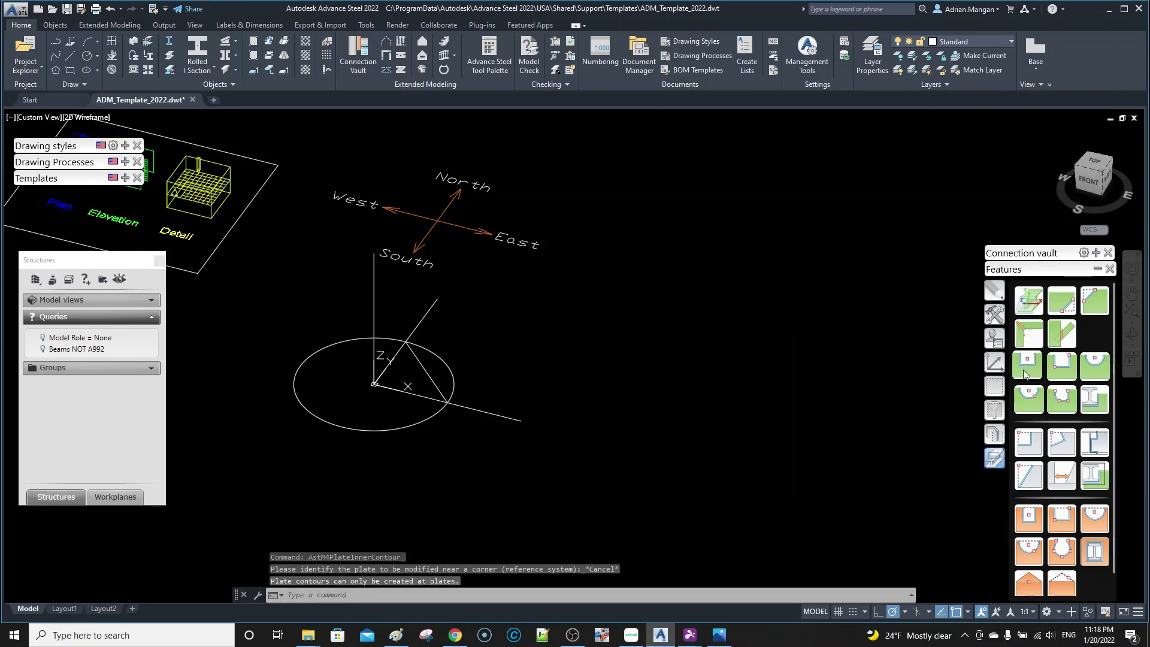
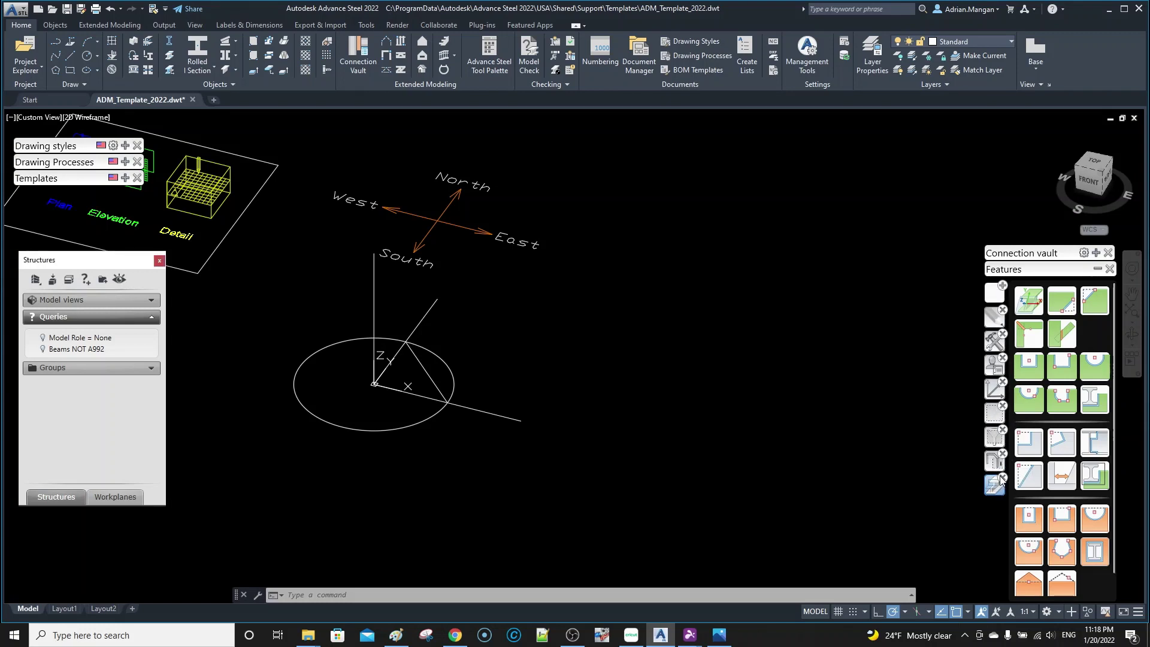
Name a new palette category ADM and select Original.png from the Eircad Standard Logo Files folder for its picture
click(1006, 292)
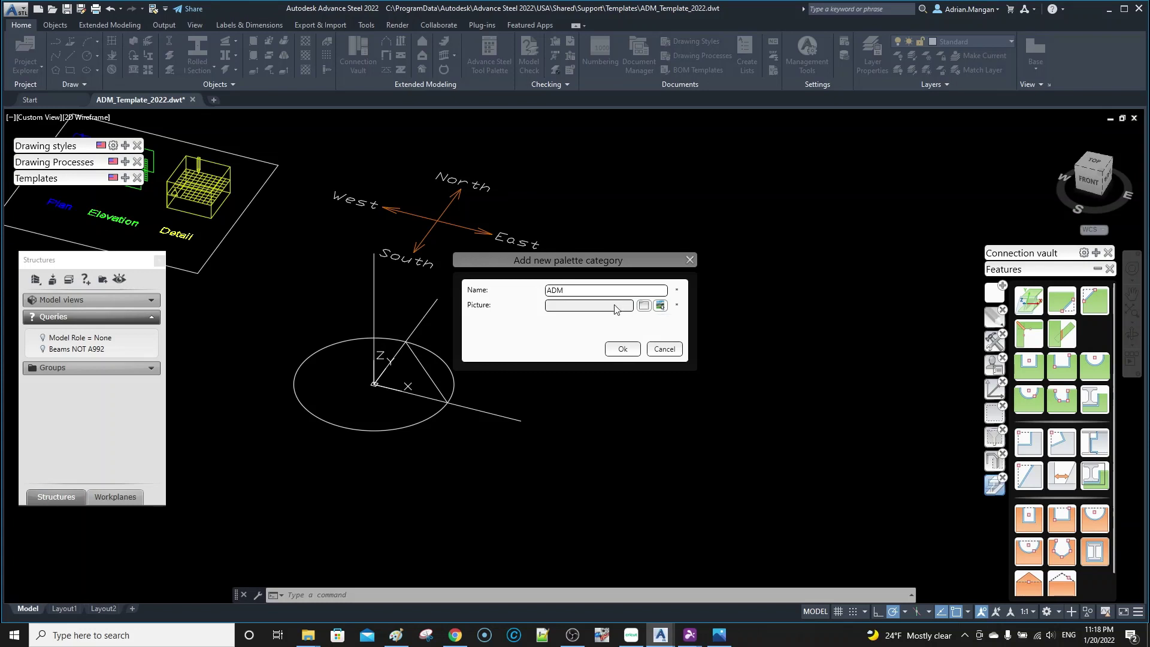
click(645, 306)
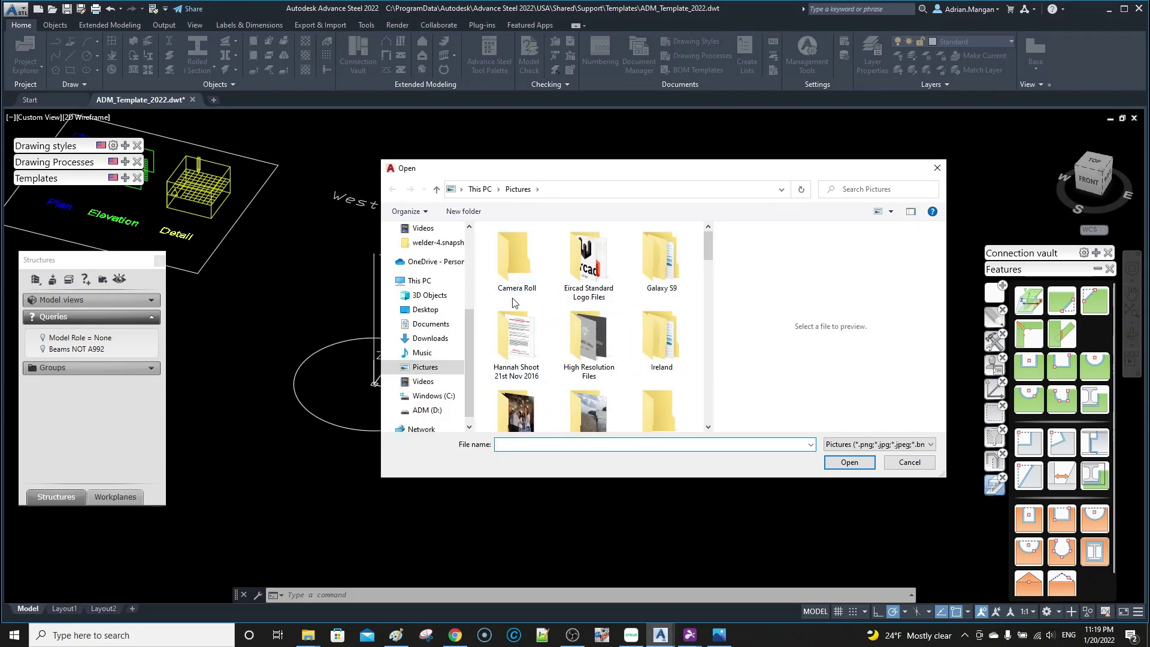
double_click(588, 276)
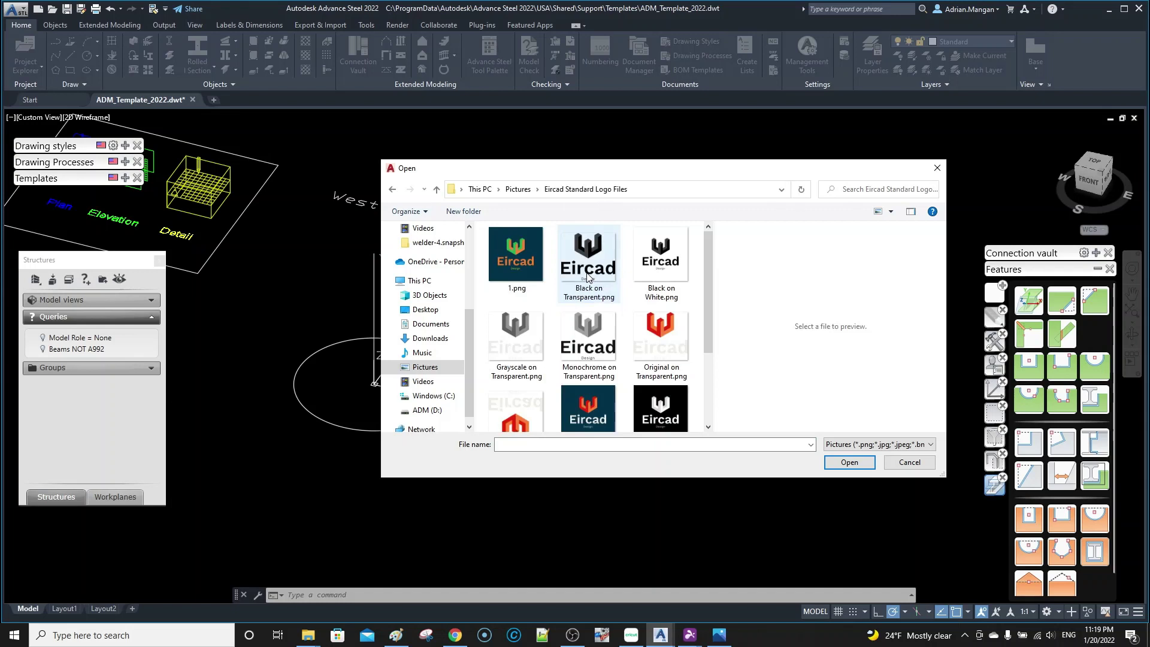
scroll(617, 282, down, 2)
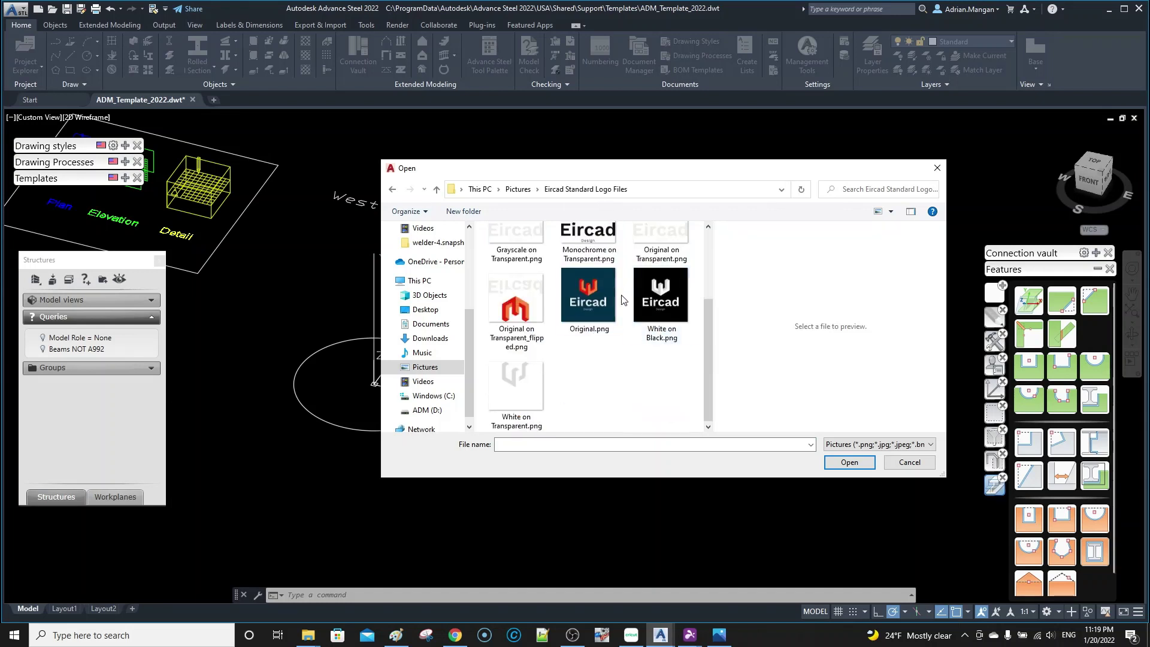
click(595, 301)
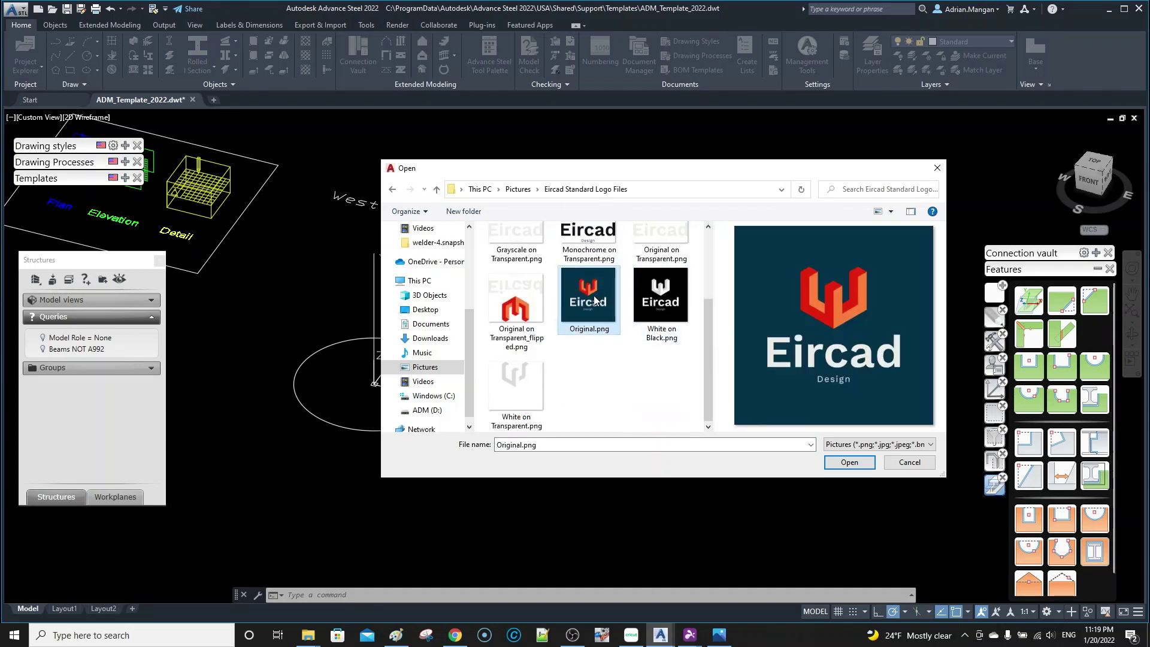
right_click(593, 294)
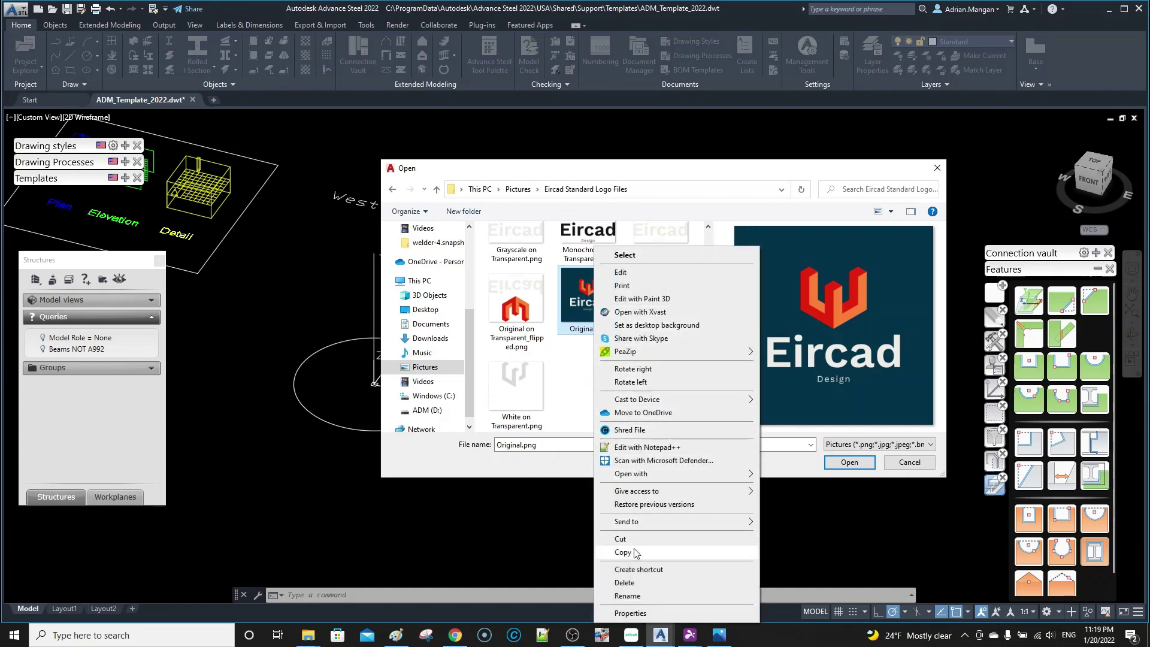
key(Escape)
Browse to the C: drive folder ProgramData\Autodesk\Advance Steel 2021\USA in the picture file dialog
scroll(439, 323, up, 2)
scroll(439, 323, up, 2)
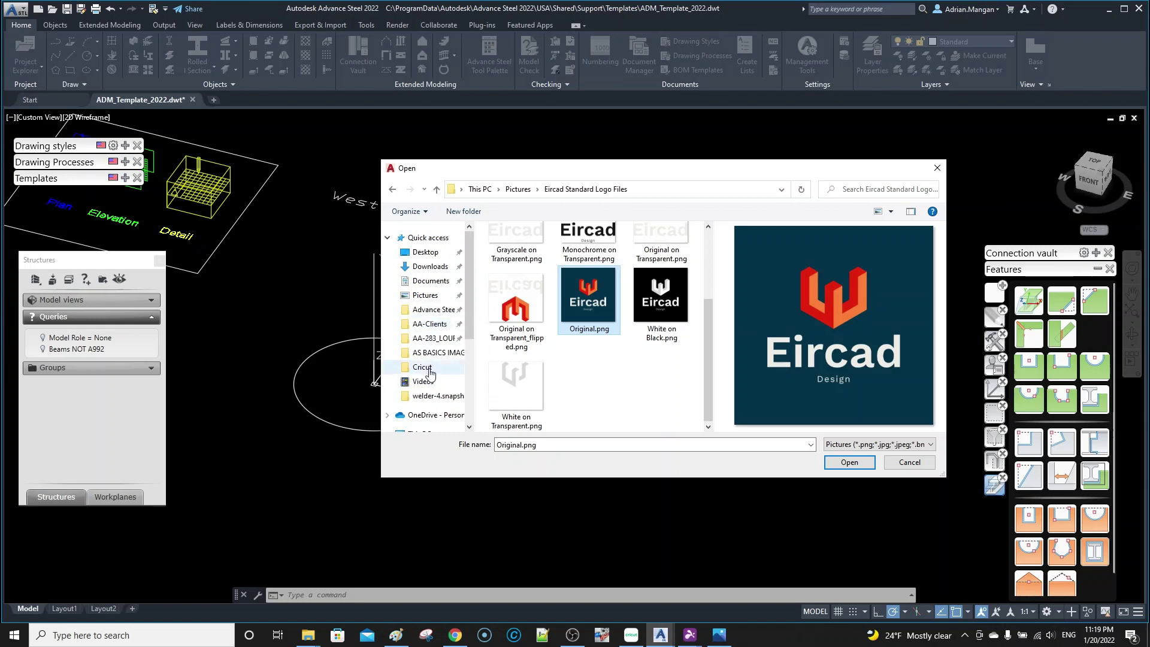
scroll(432, 360, down, 2)
scroll(432, 362, down, 2)
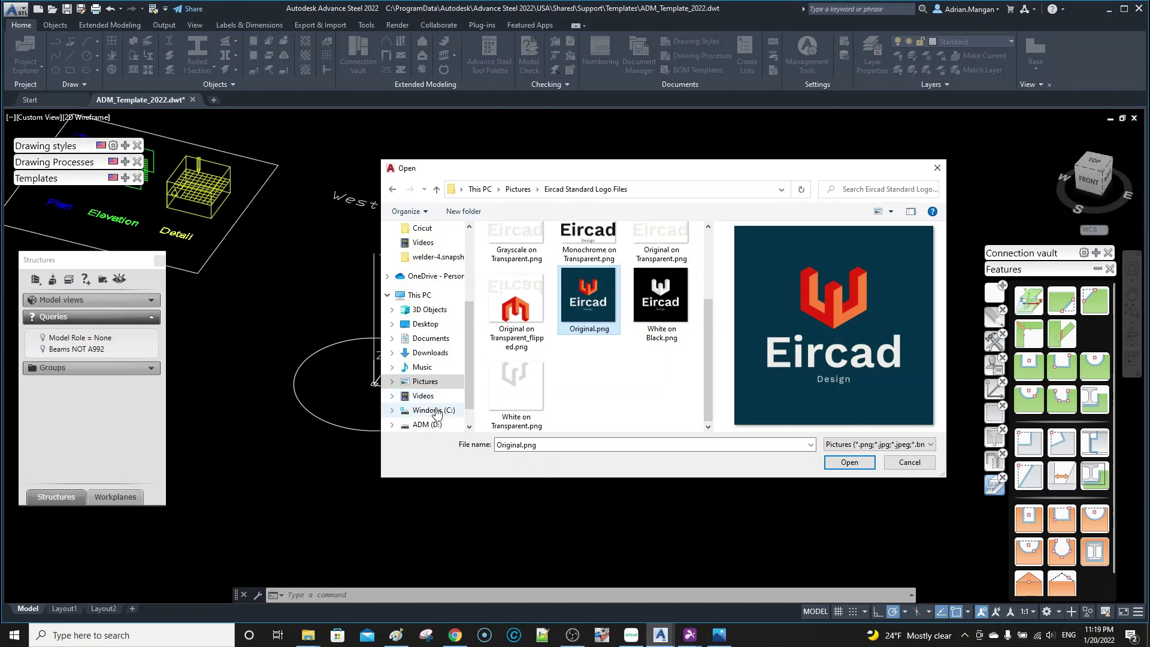
click(435, 410)
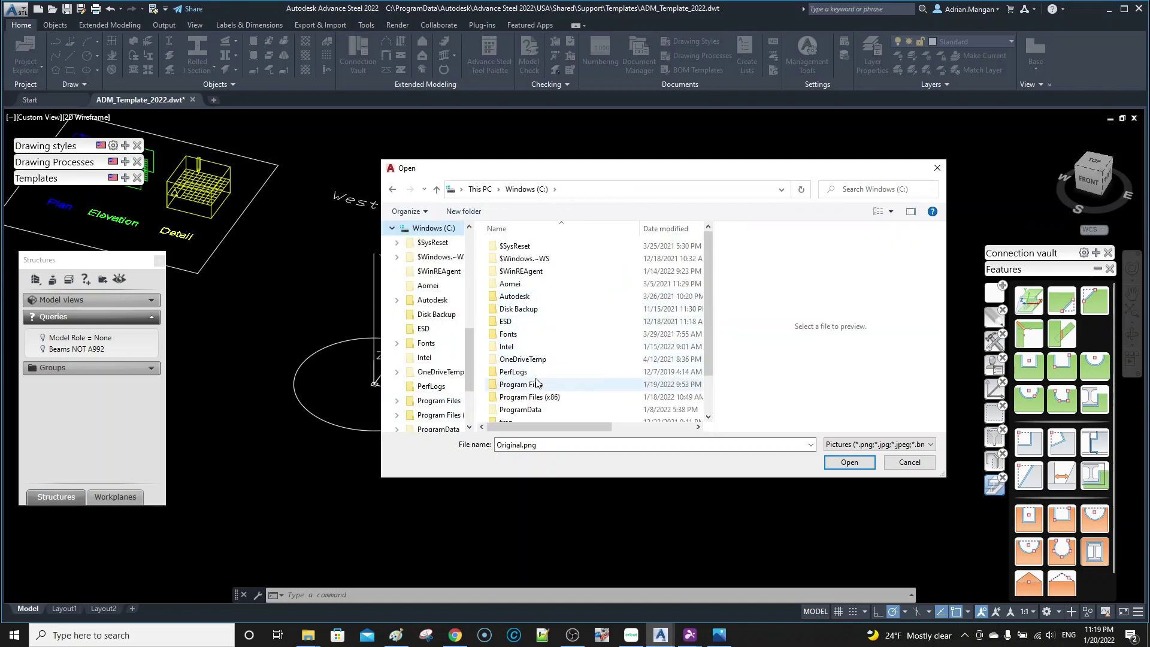
double_click(521, 410)
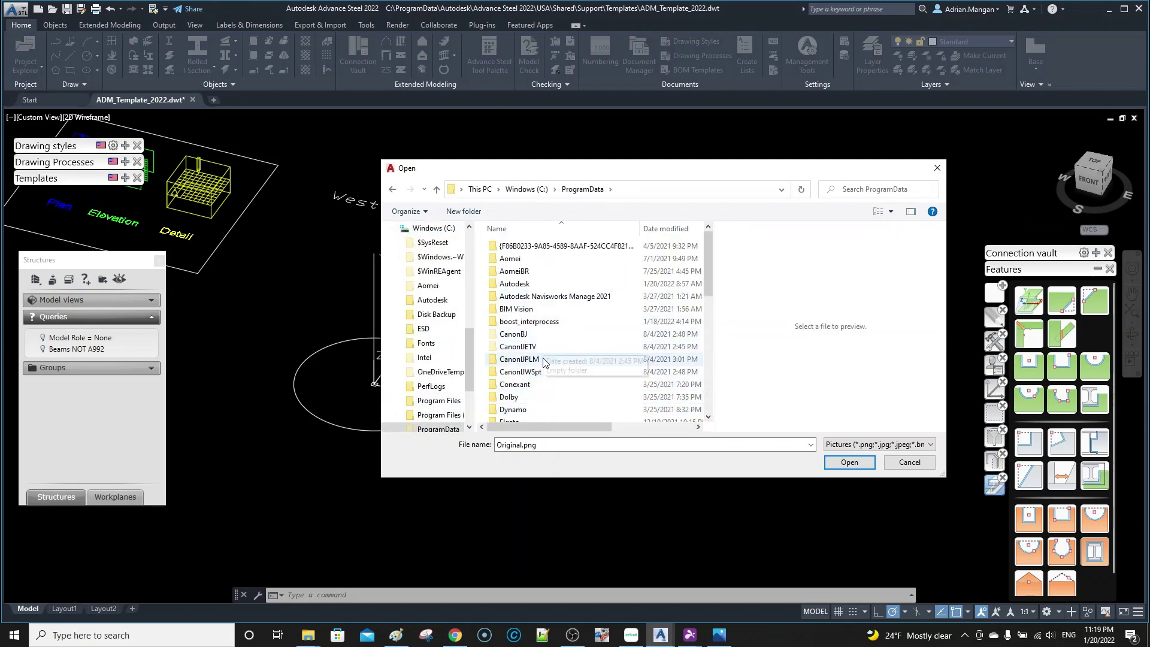
double_click(545, 285)
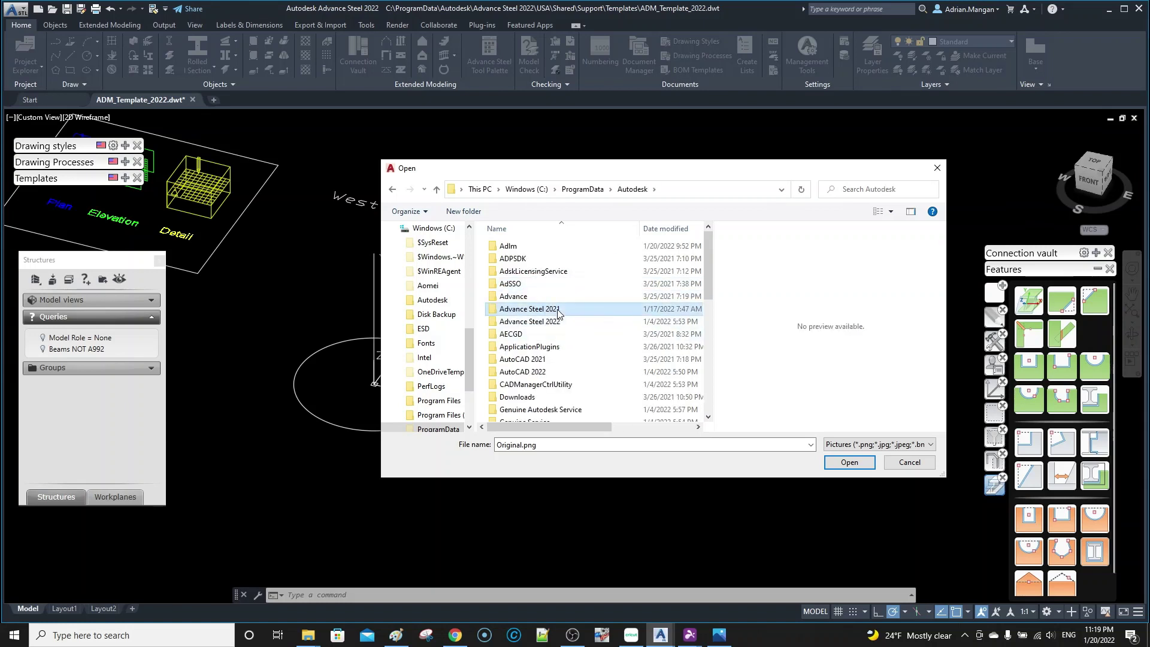
double_click(533, 309)
double_click(536, 297)
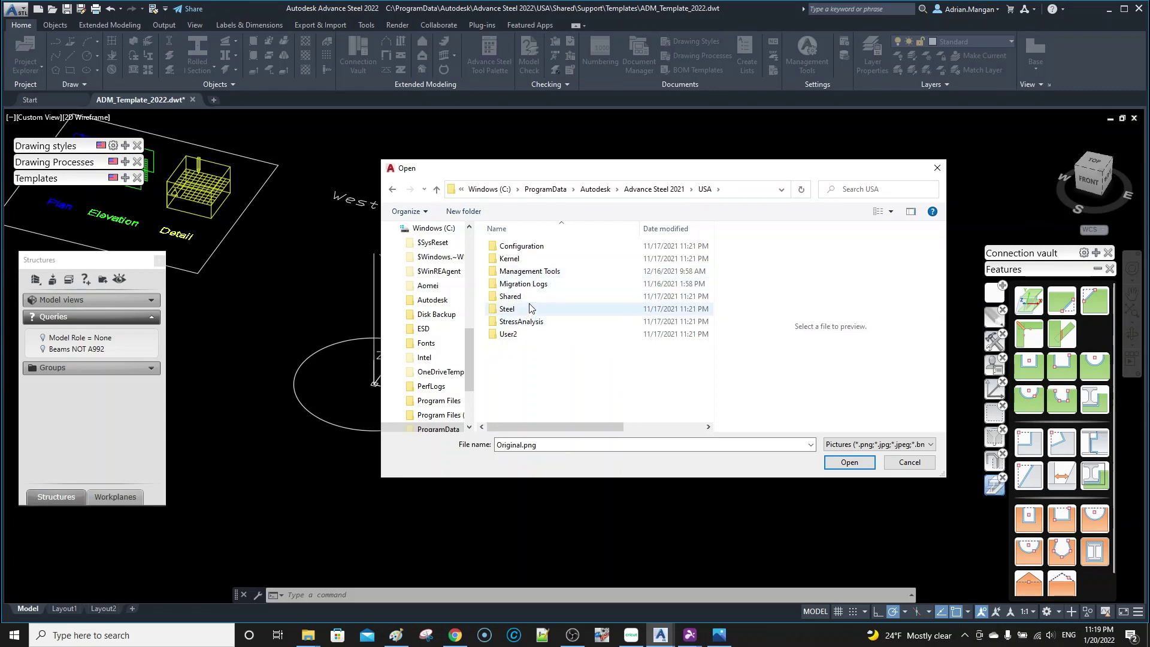
double_click(530, 297)
double_click(534, 285)
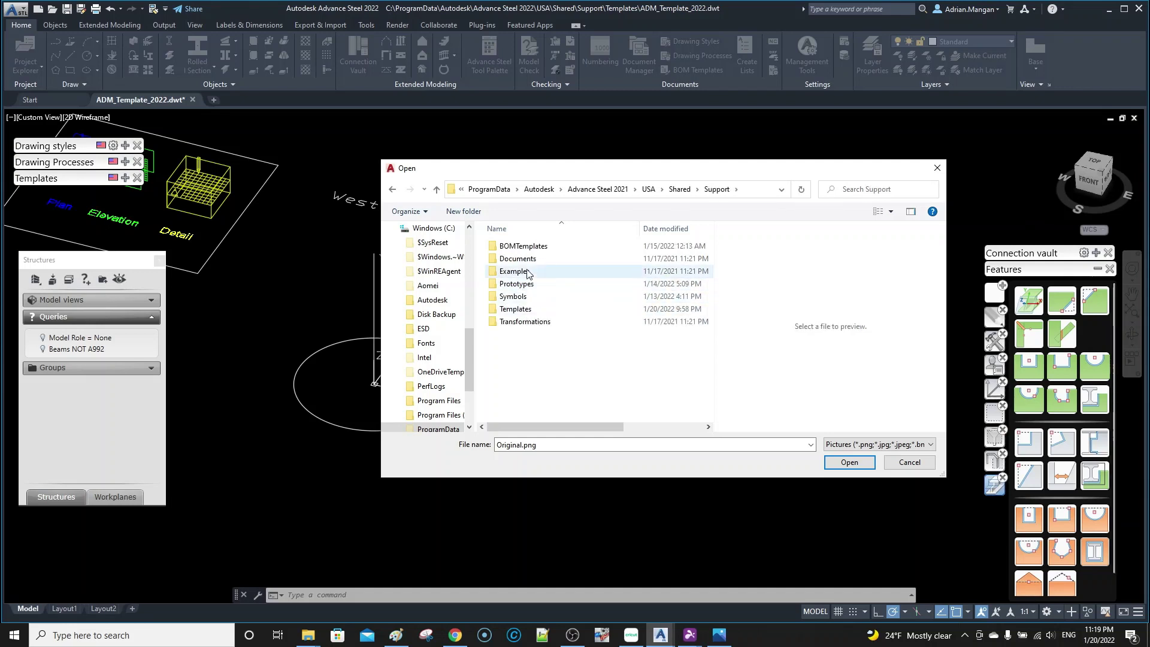
click(392, 190)
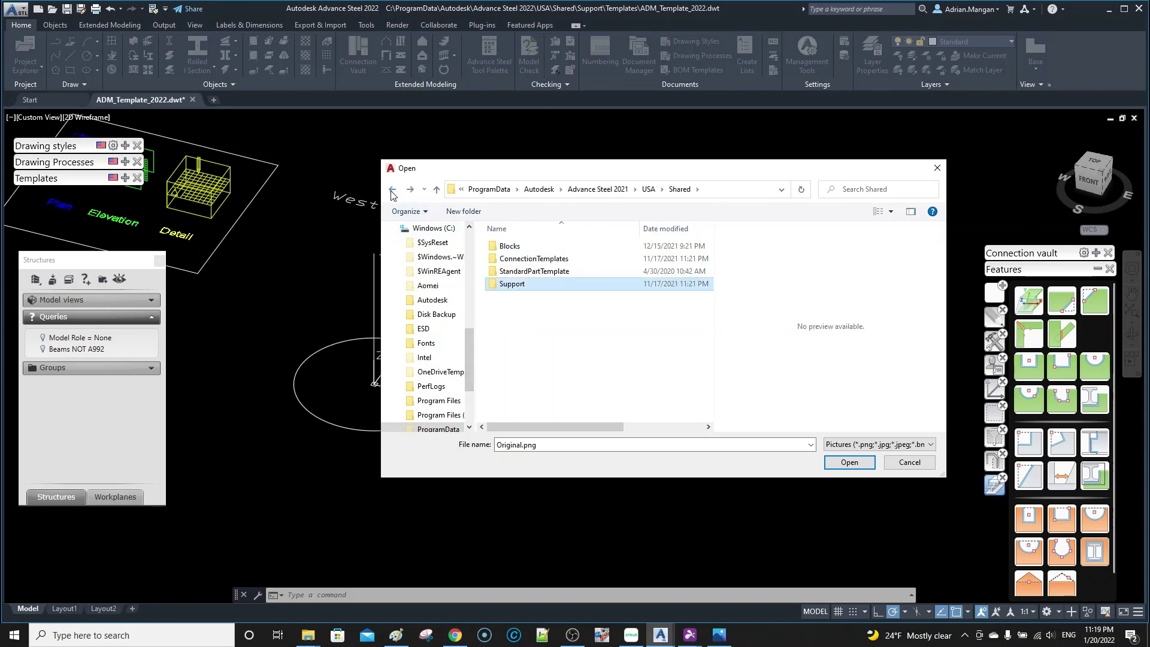
click(393, 189)
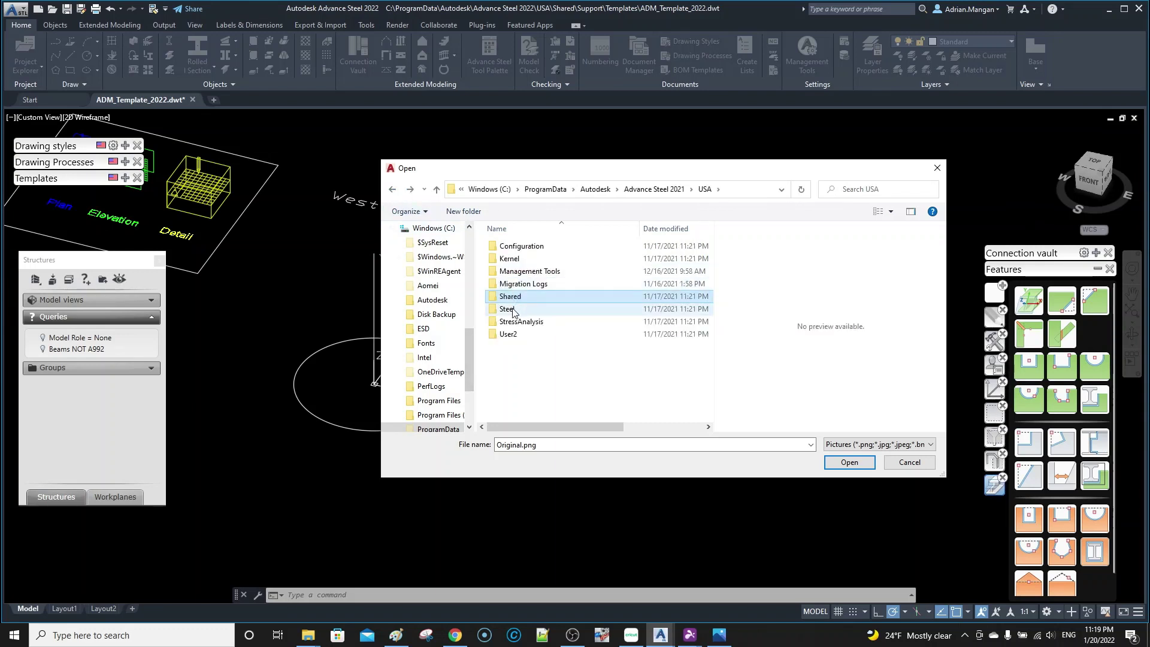
Open the Steel\Support\Toolbars folder and paste the copied Original.png logo into it
double_click(512, 310)
double_click(518, 257)
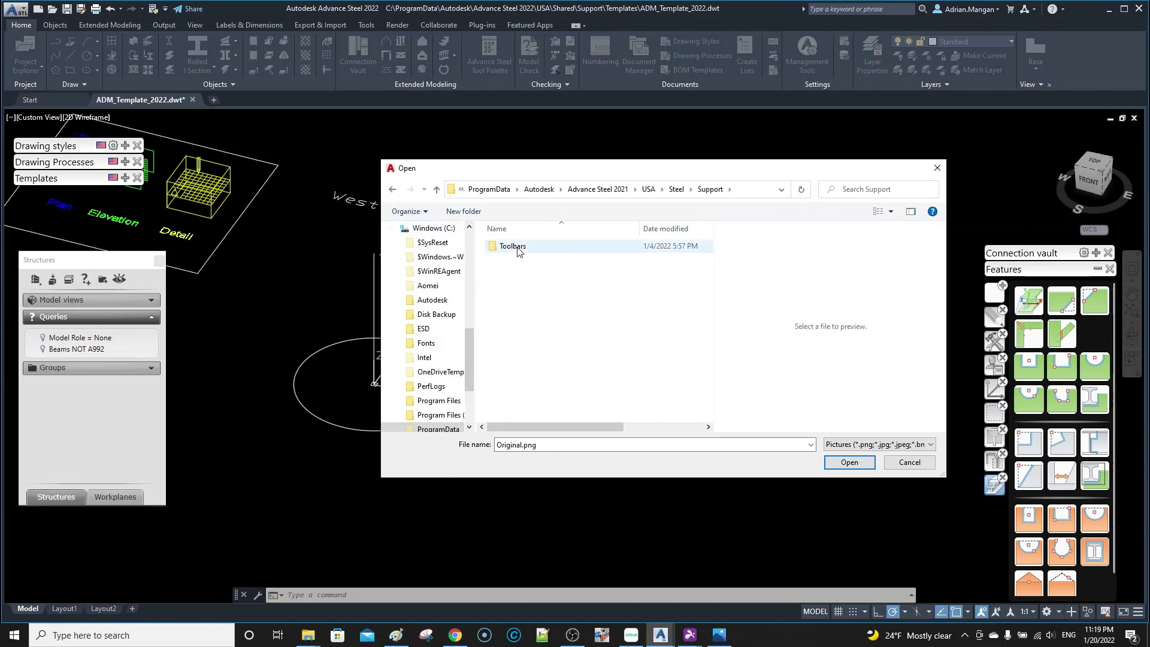
double_click(514, 247)
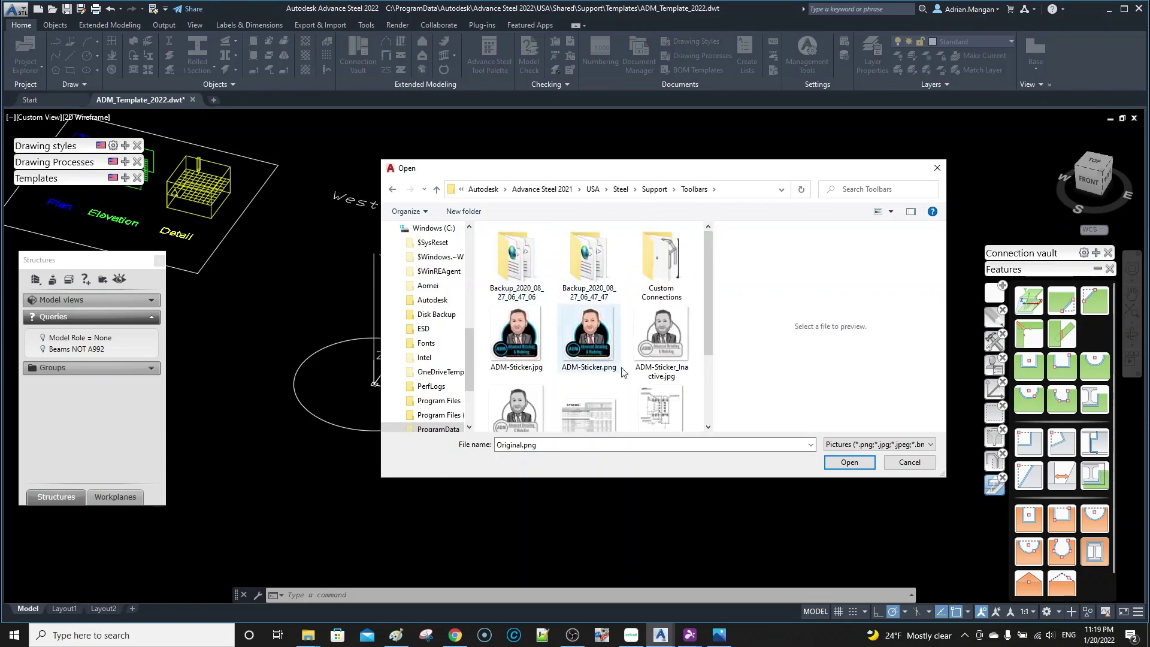
scroll(621, 372, down, 2)
scroll(621, 371, up, 2)
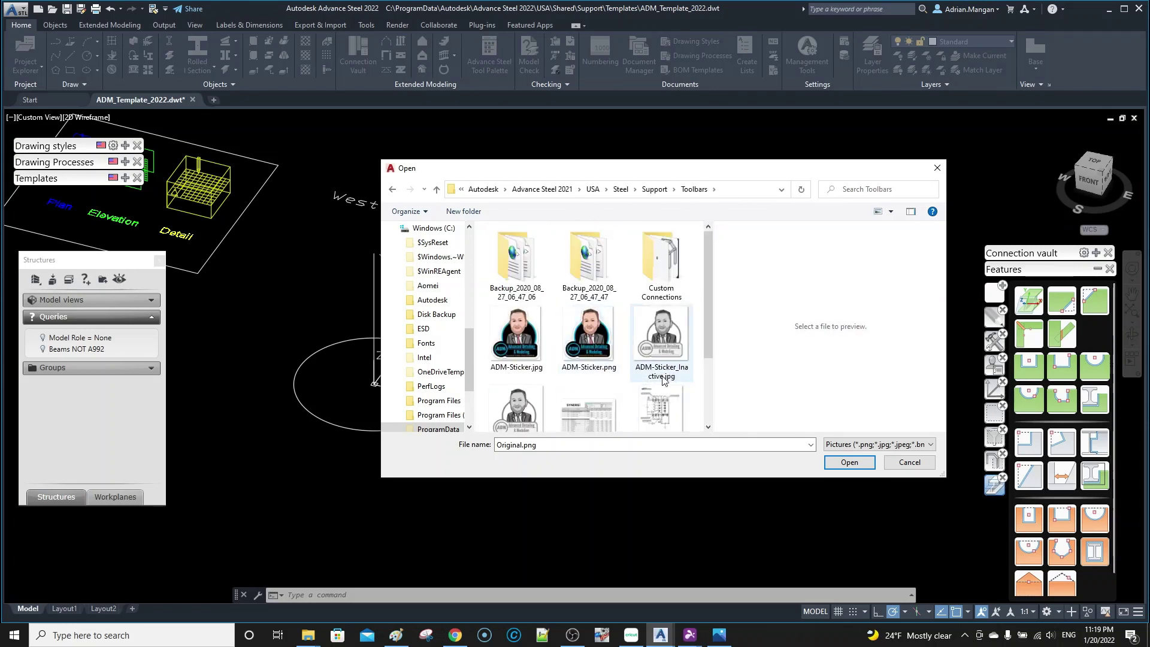
scroll(663, 381, down, 1)
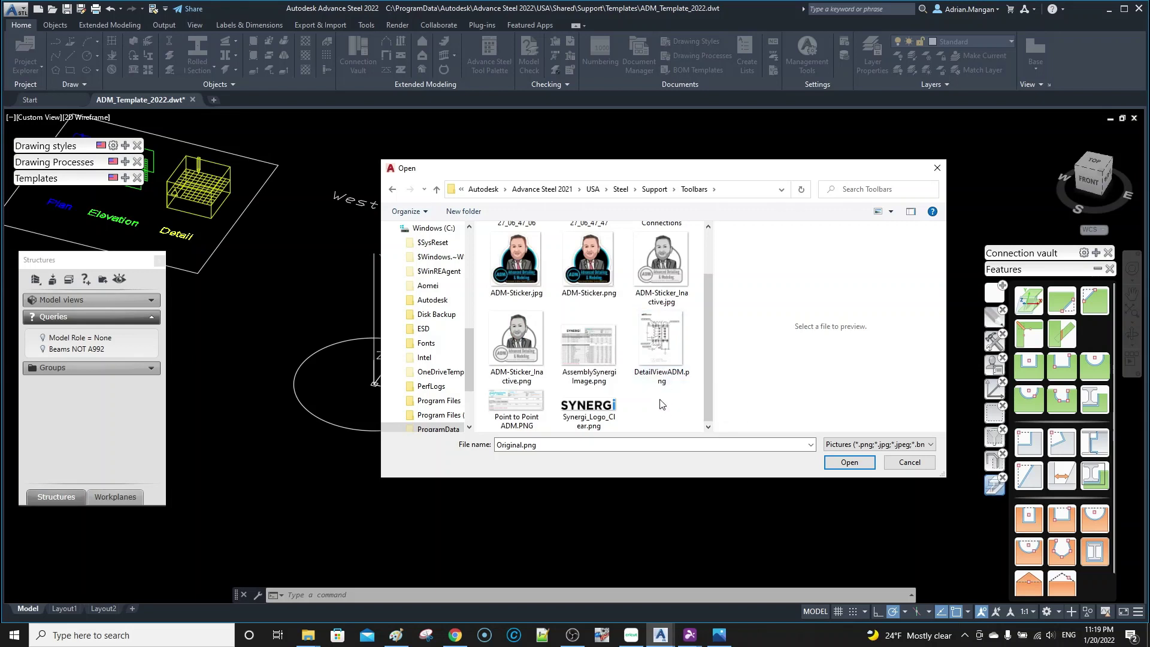
right_click(662, 407)
click(691, 472)
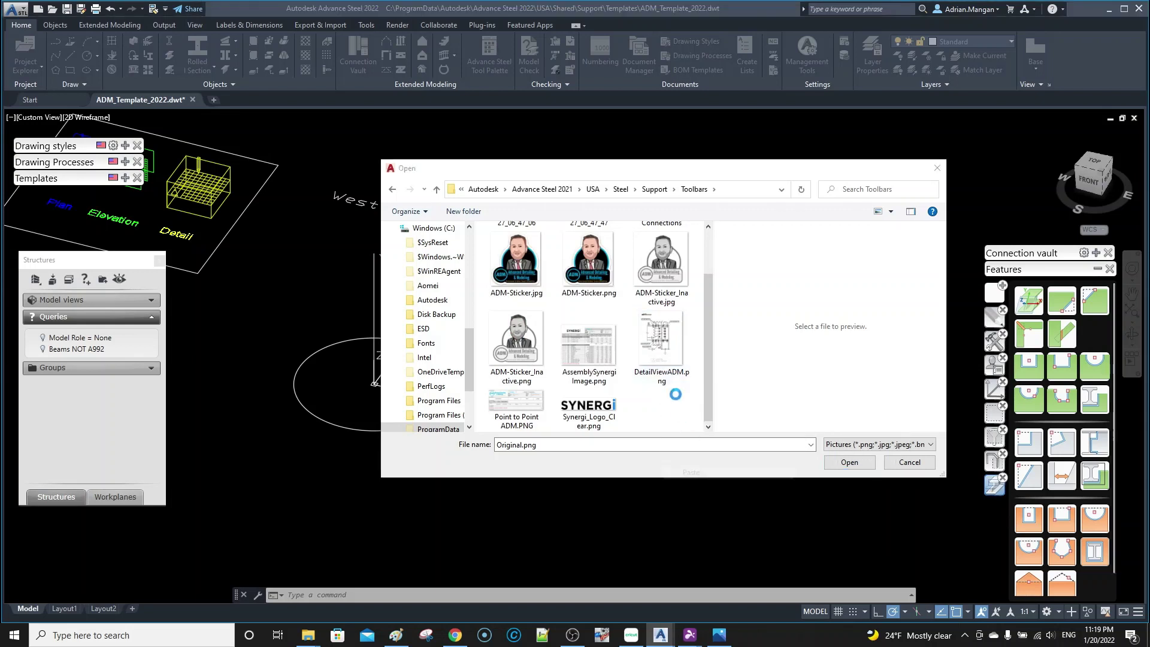
Use ADM-Sticker.png as the category picture, create the ADM category and display it in the tool palette
scroll(635, 372, up, 2)
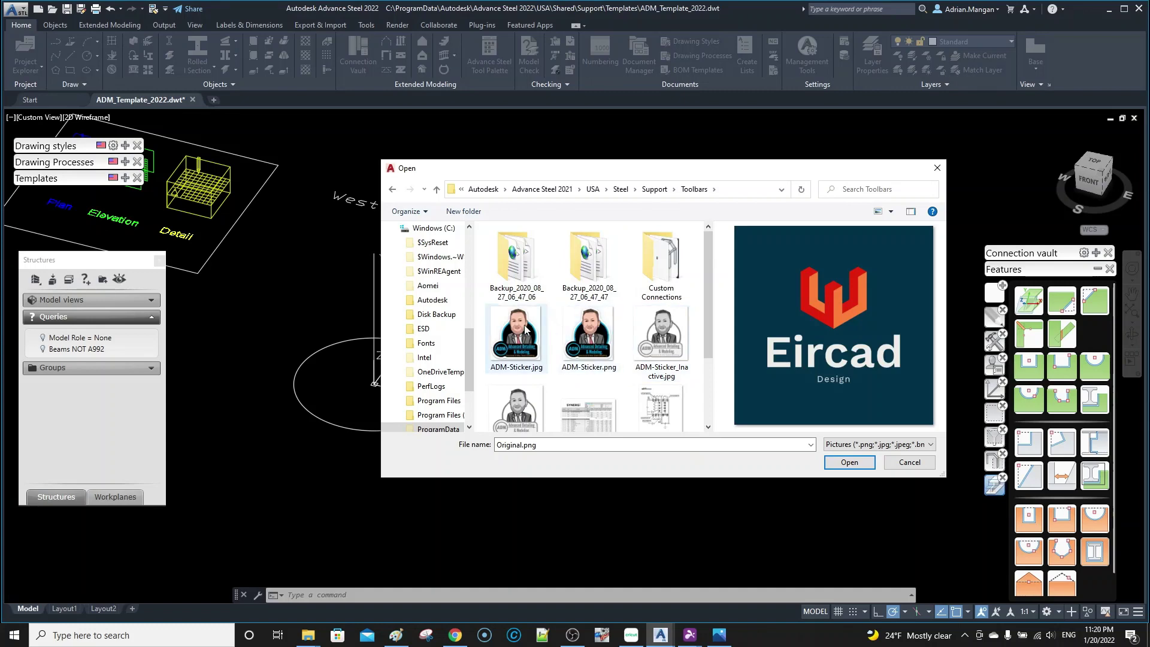
click(595, 329)
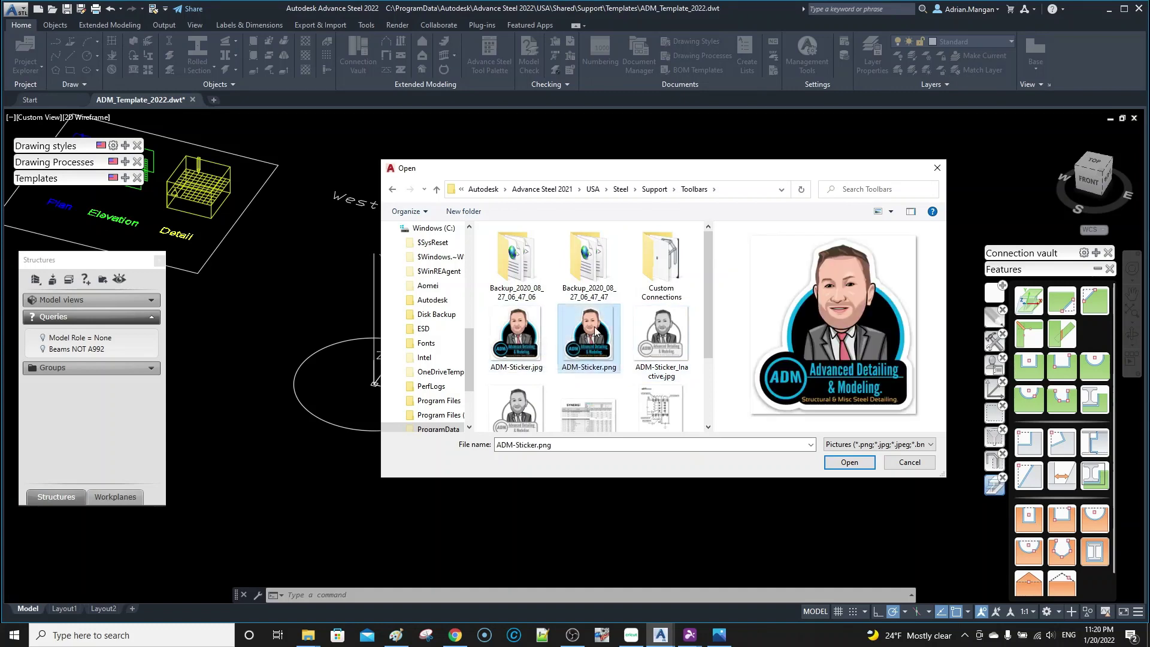
click(854, 462)
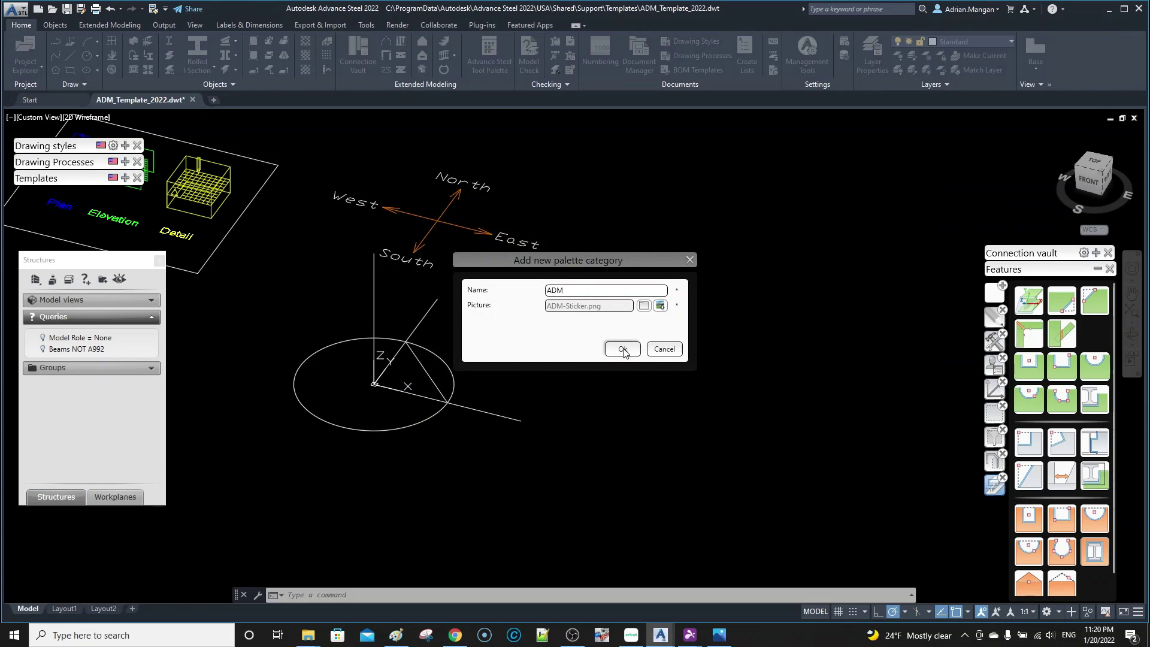
click(623, 348)
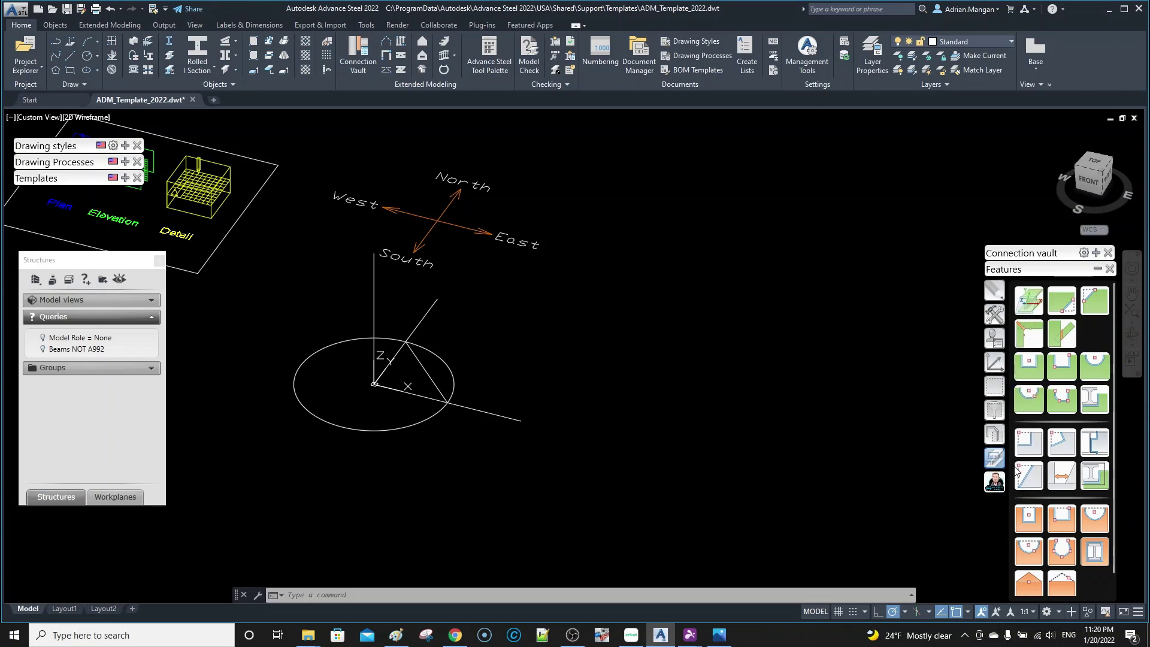
click(1001, 484)
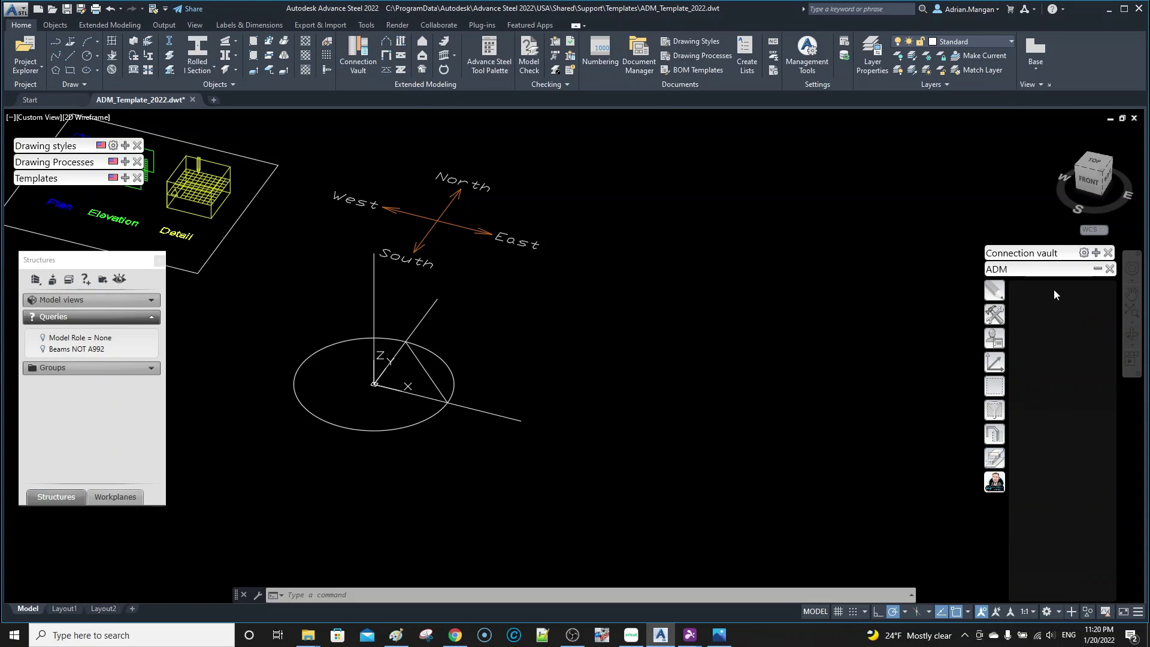
Make the palette editable, move the ADM category above Features and return it to the end of the category list
click(996, 458)
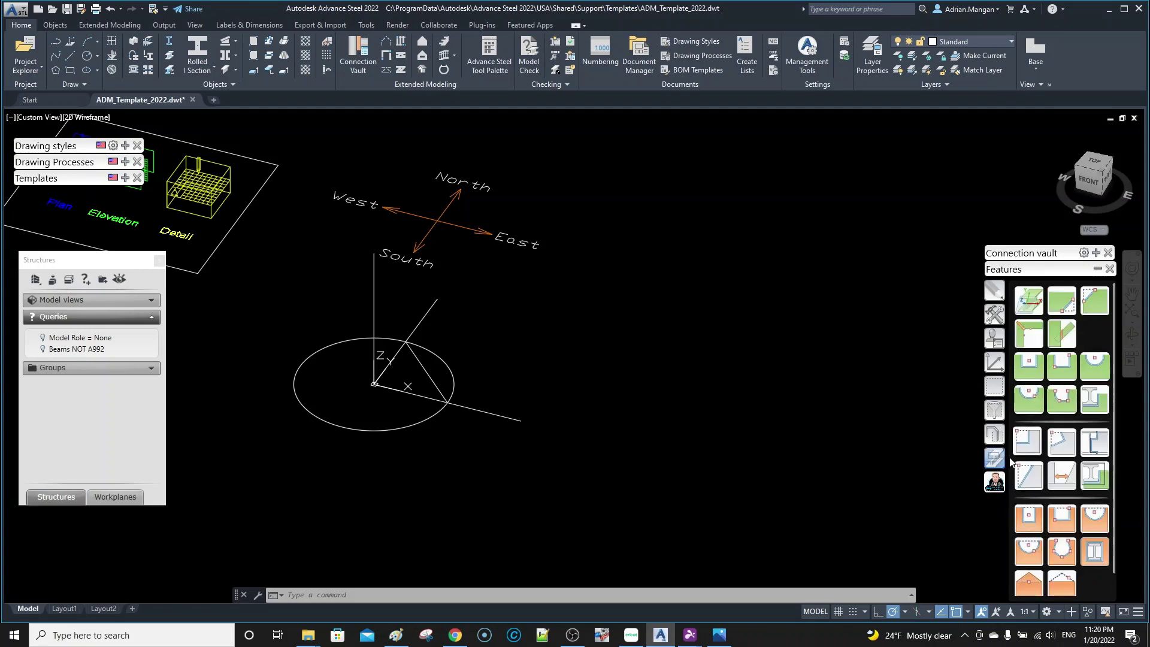
right_click(993, 487)
drag(997, 490, 996, 509)
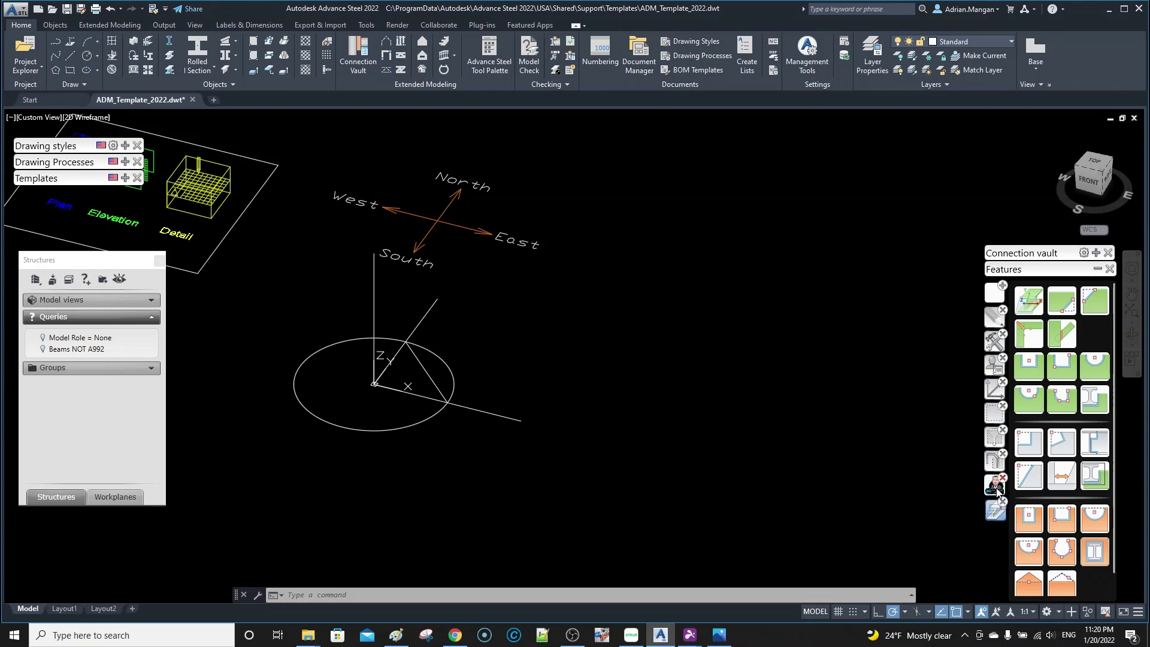
click(996, 489)
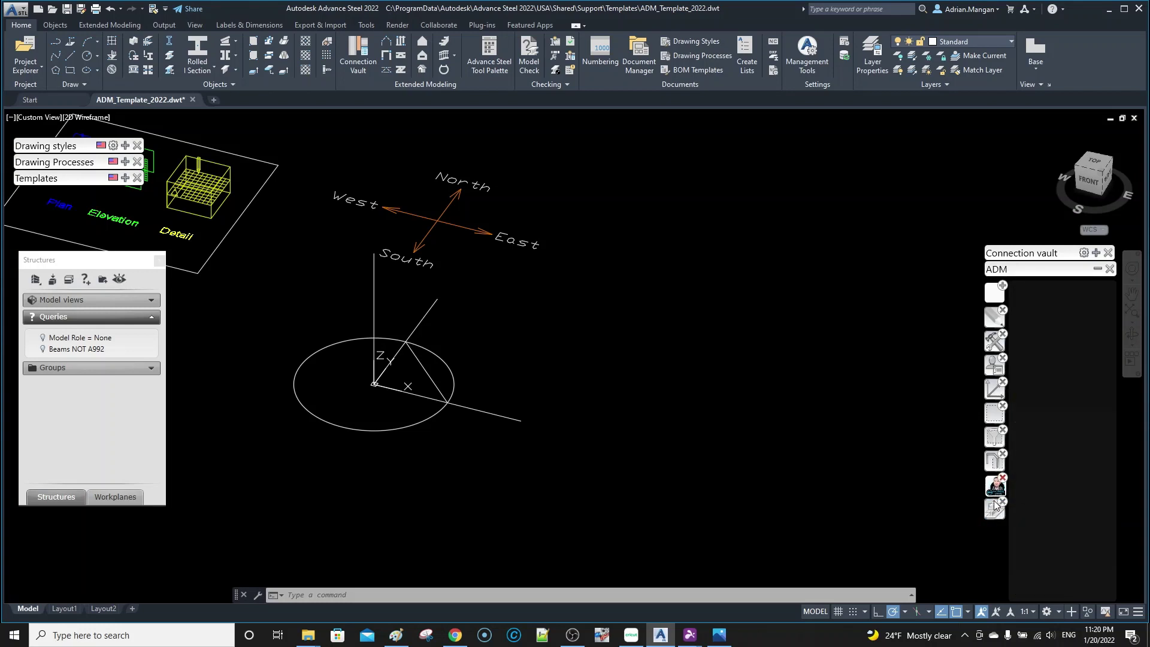
drag(995, 506, 994, 482)
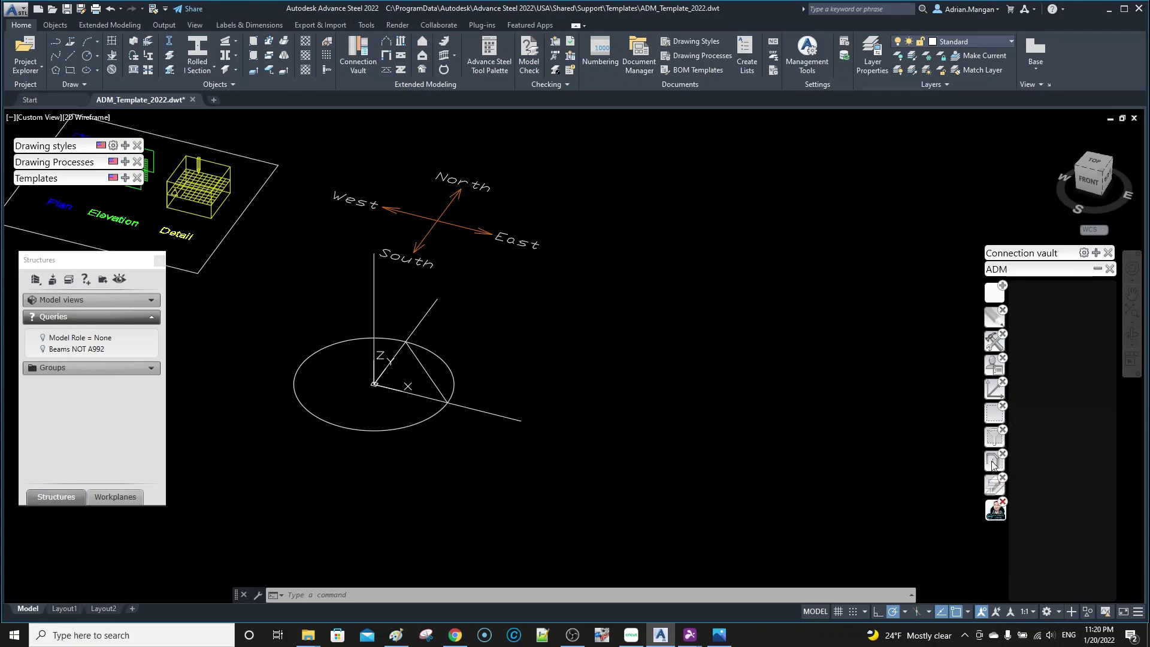
Show the editable Features category and begin a new command item named Save
click(994, 463)
click(995, 484)
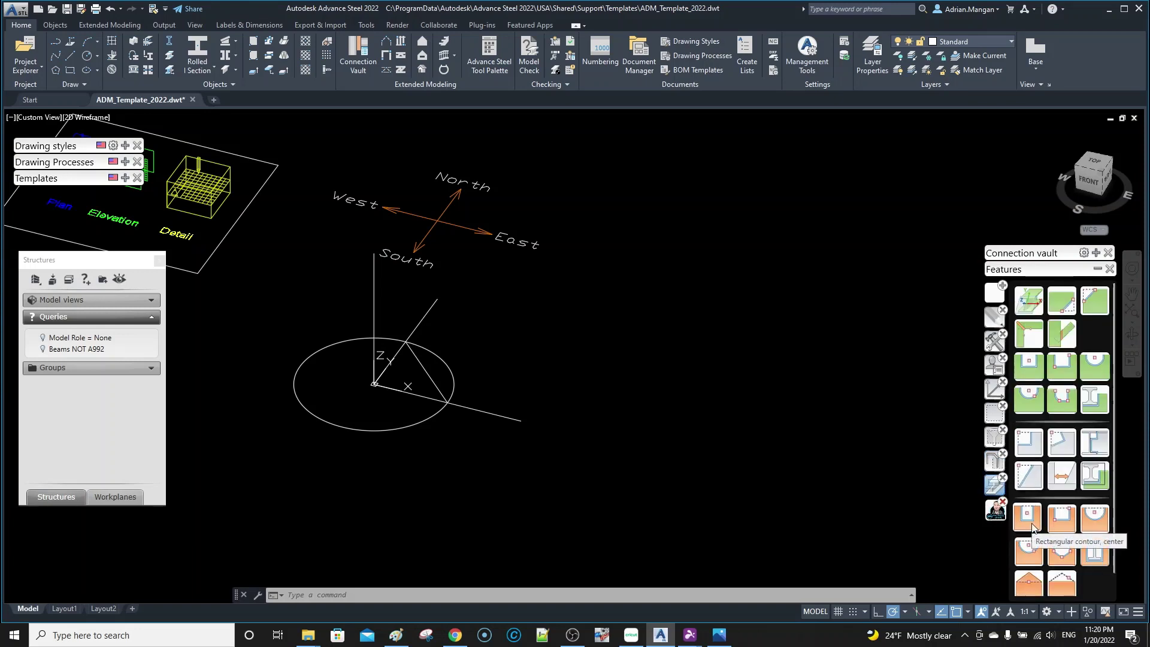
scroll(1048, 485, down, 1)
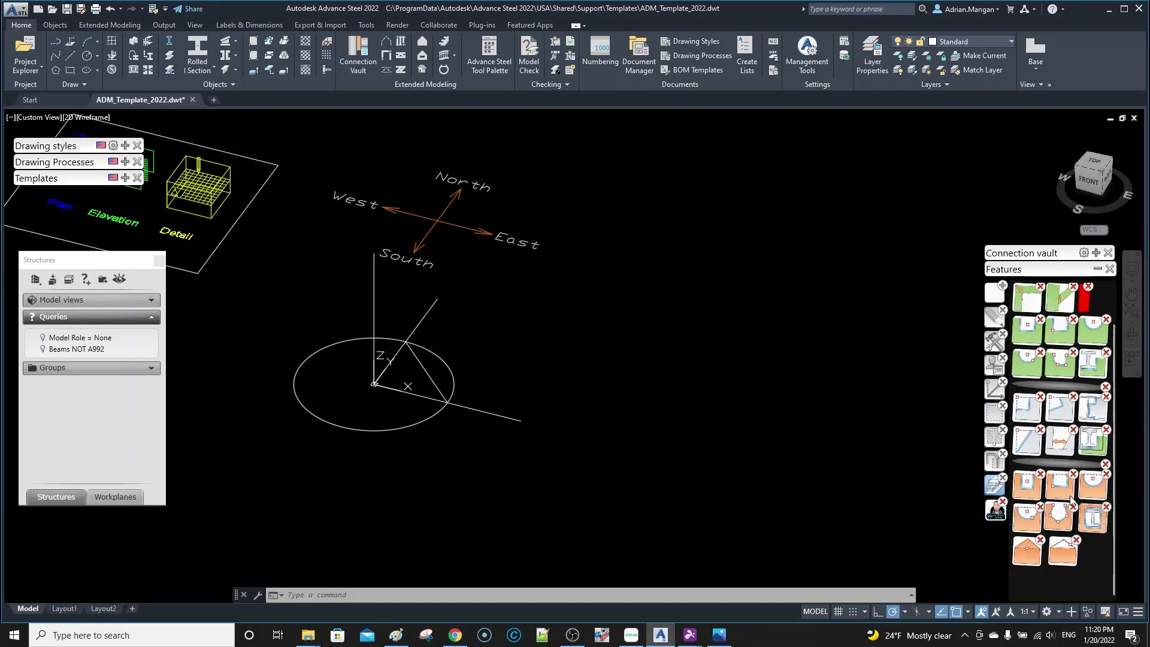
scroll(1090, 359, up, 2)
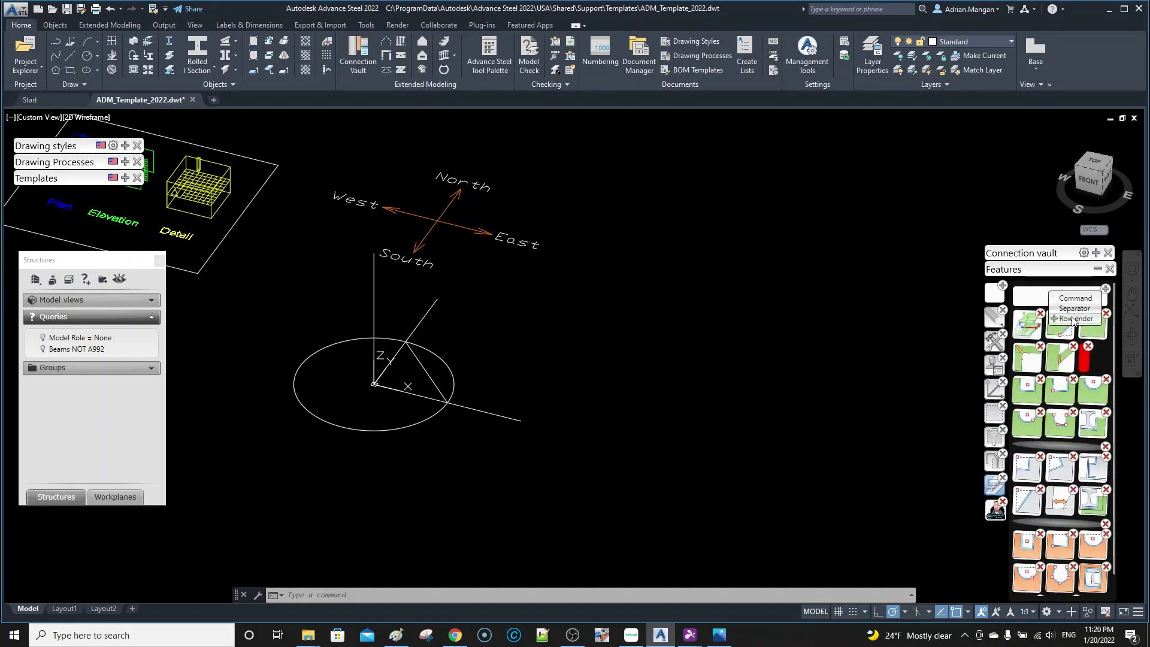
click(1105, 290)
click(1072, 298)
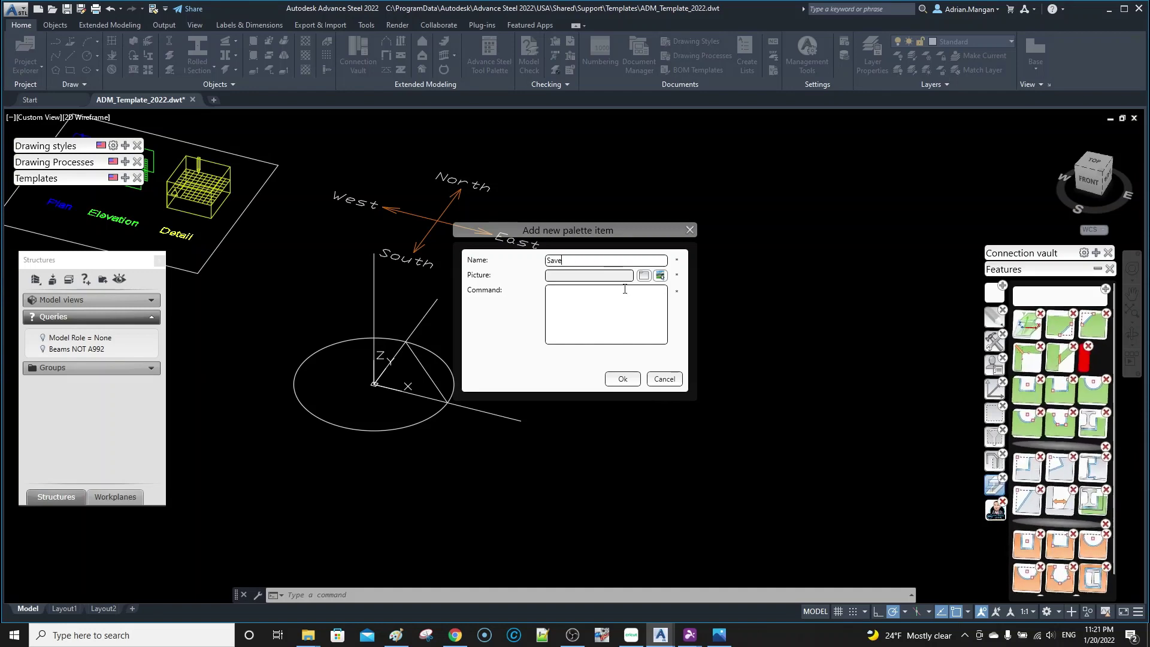
Give the Save item the sample picture Sample4.png and the command save, and add it to the palette
click(661, 275)
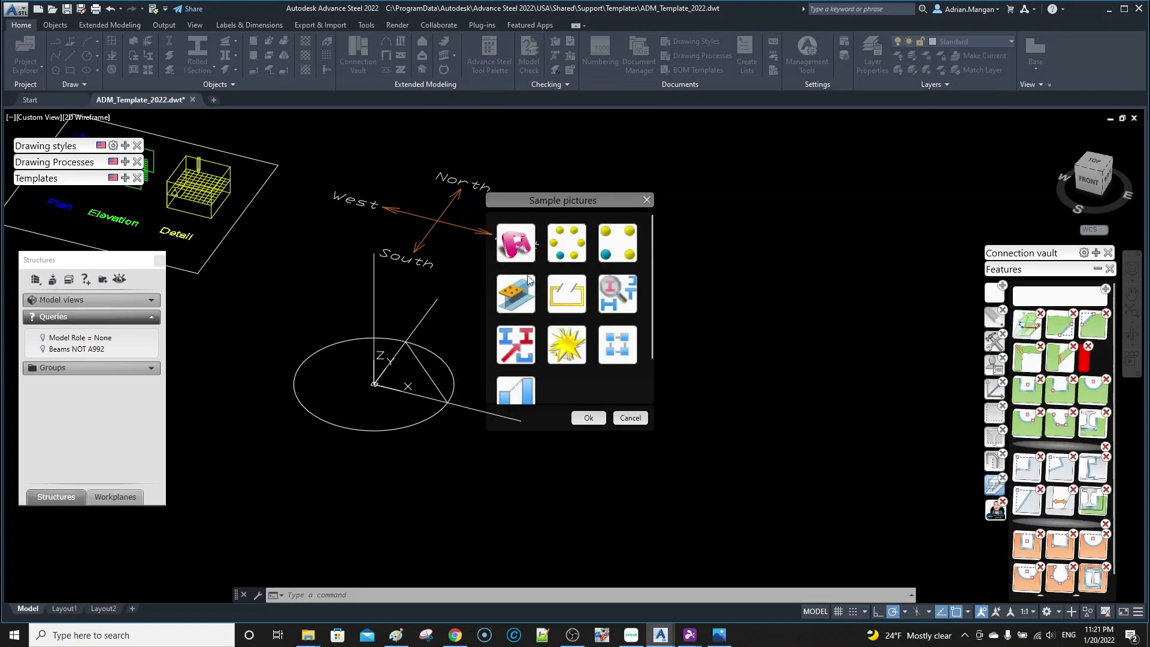
click(527, 298)
click(588, 417)
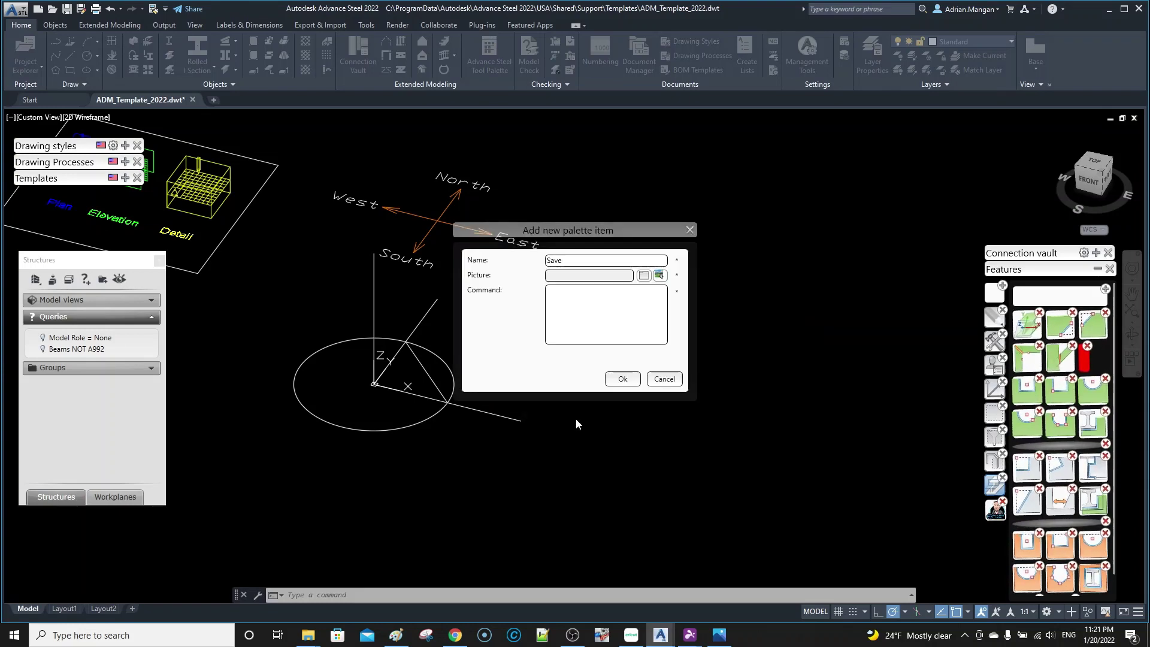
click(574, 302)
text(save)
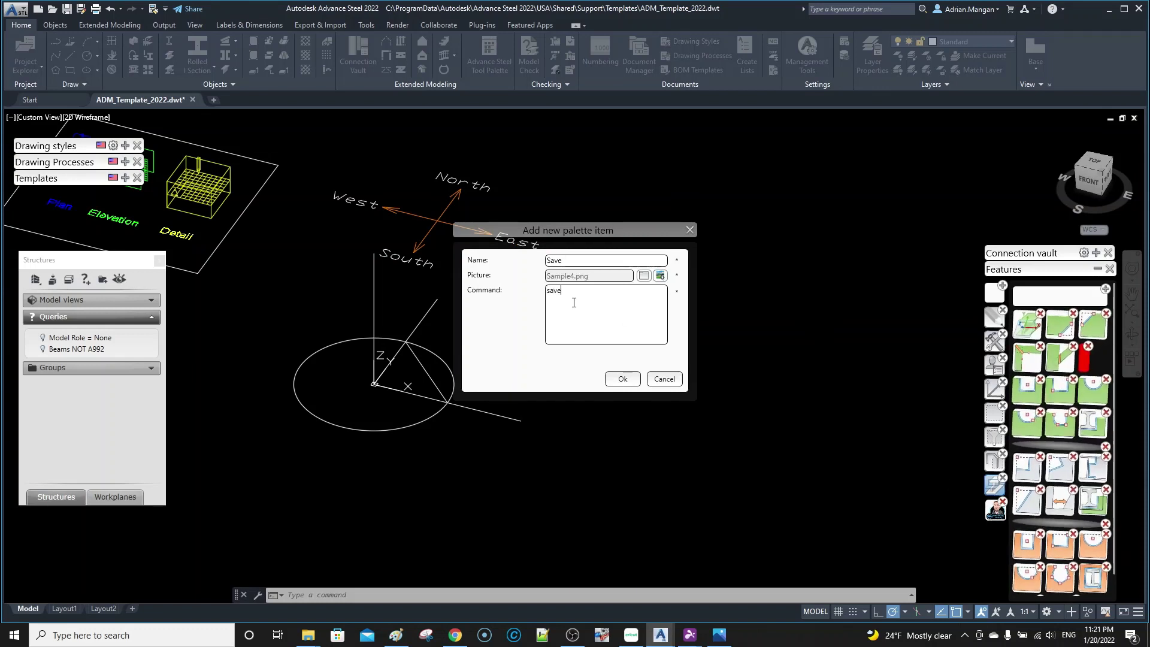
click(622, 378)
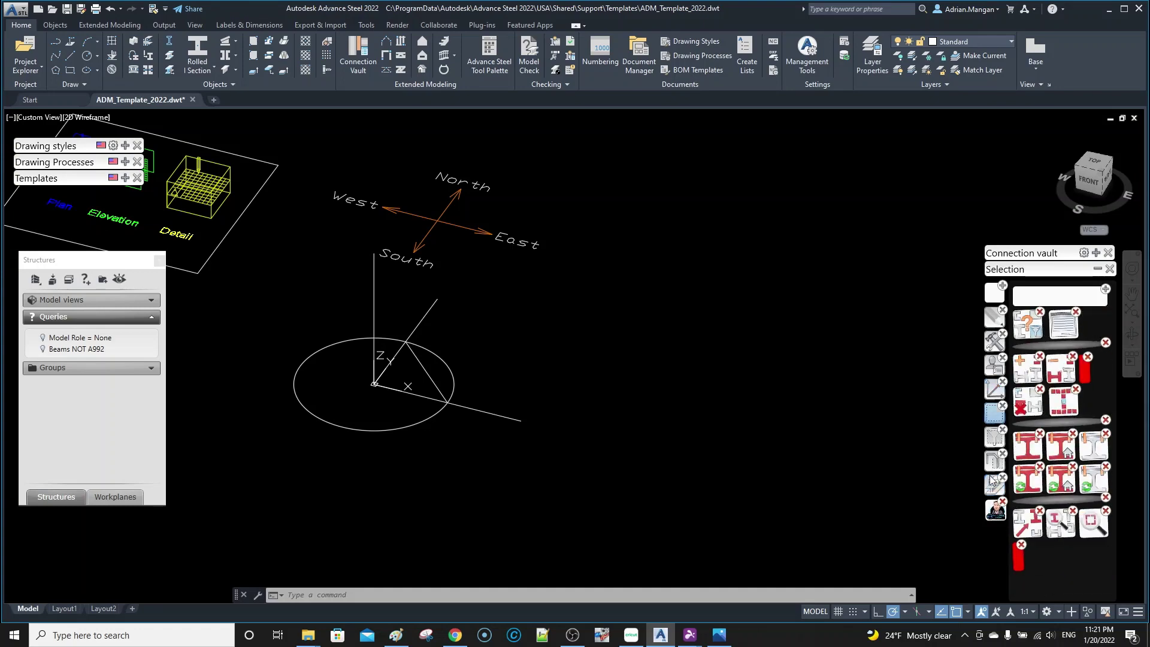
Check the ADM category, leave palette editing and run the new Save item at the end of the Features category
click(991, 509)
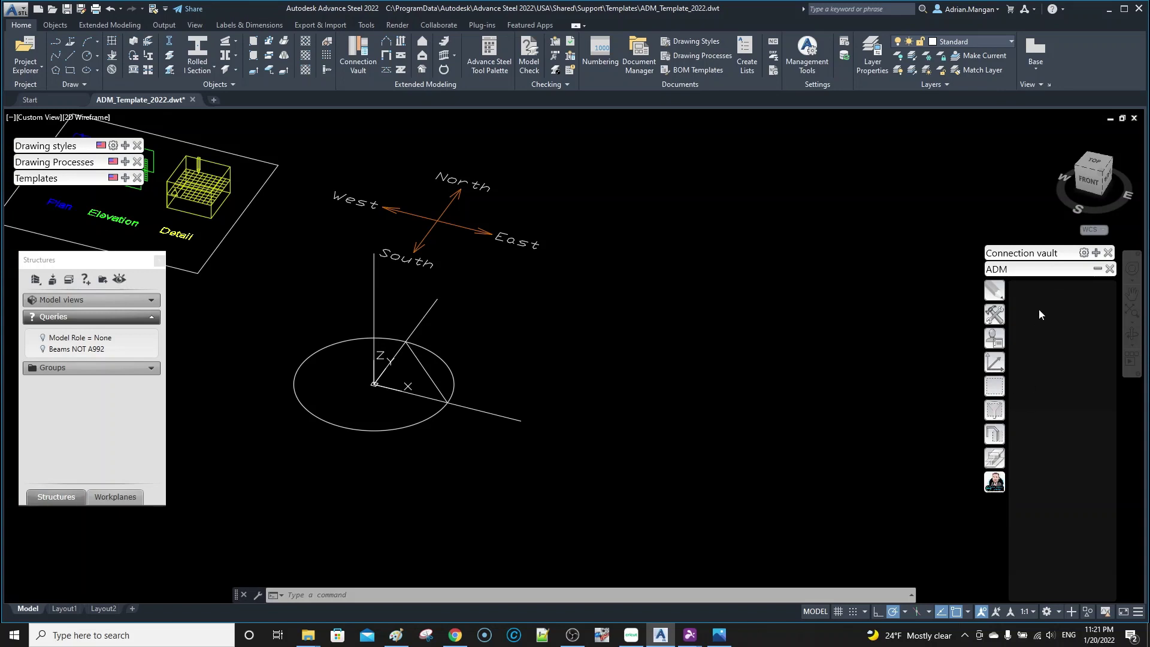
click(995, 458)
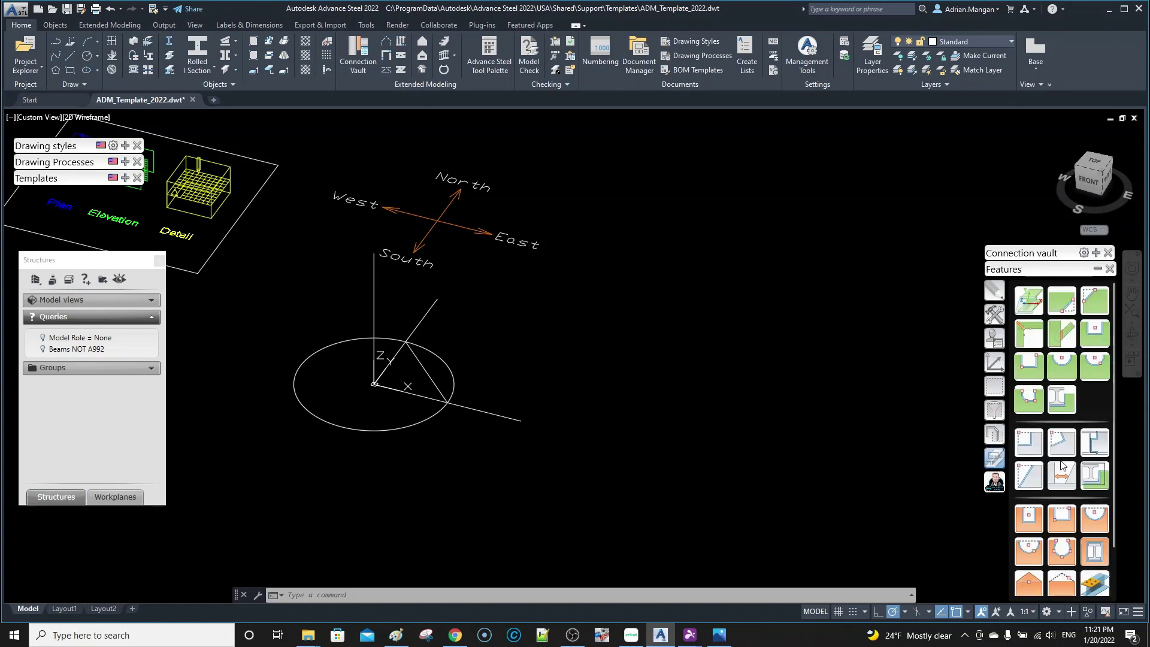
scroll(1062, 466, down, 1)
scroll(1061, 465, up, 1)
scroll(1061, 473, down, 1)
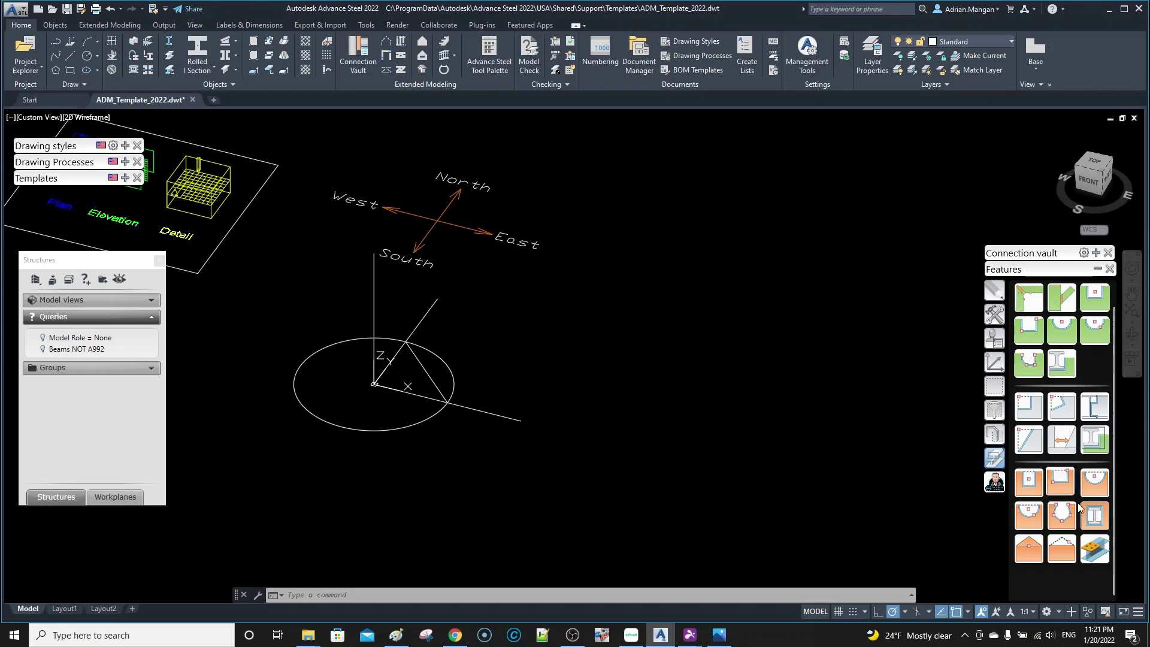
click(1103, 557)
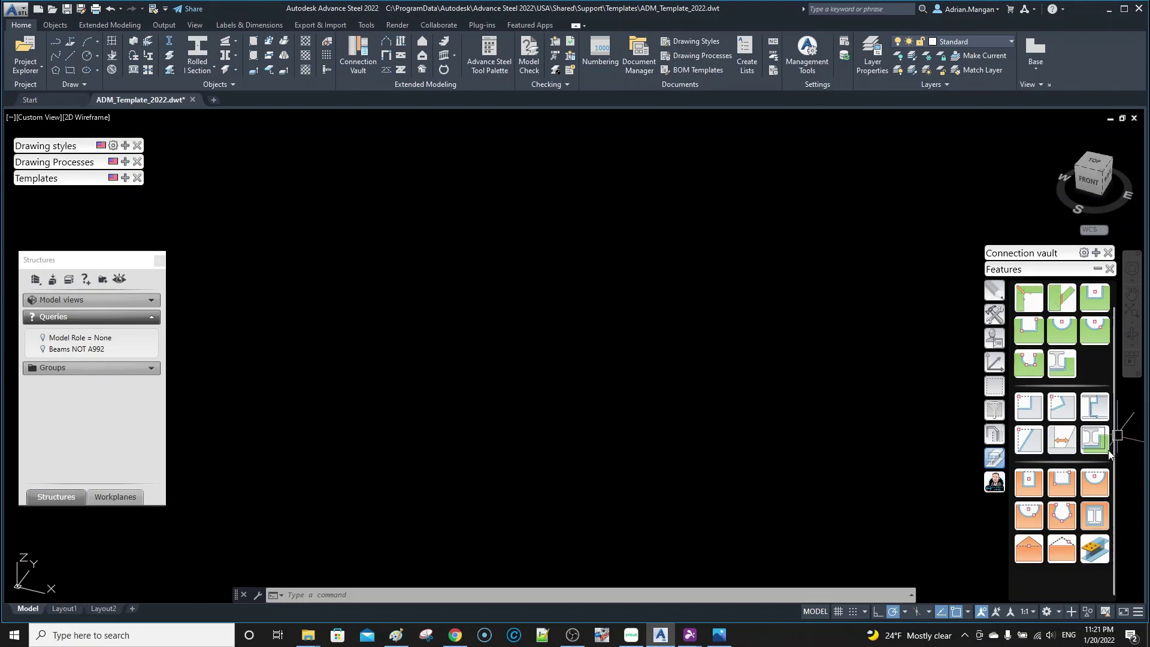
Move the Save item from the Features category into the ADM category, clear the red placeholder and leave palette editing
click(1094, 553)
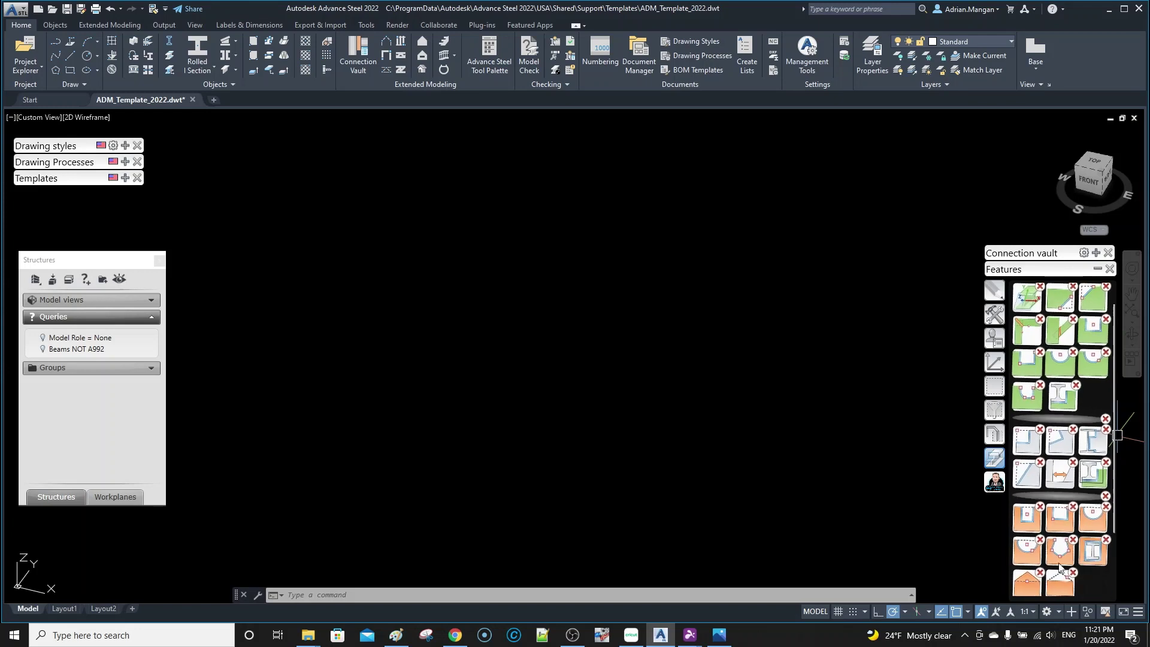
click(993, 486)
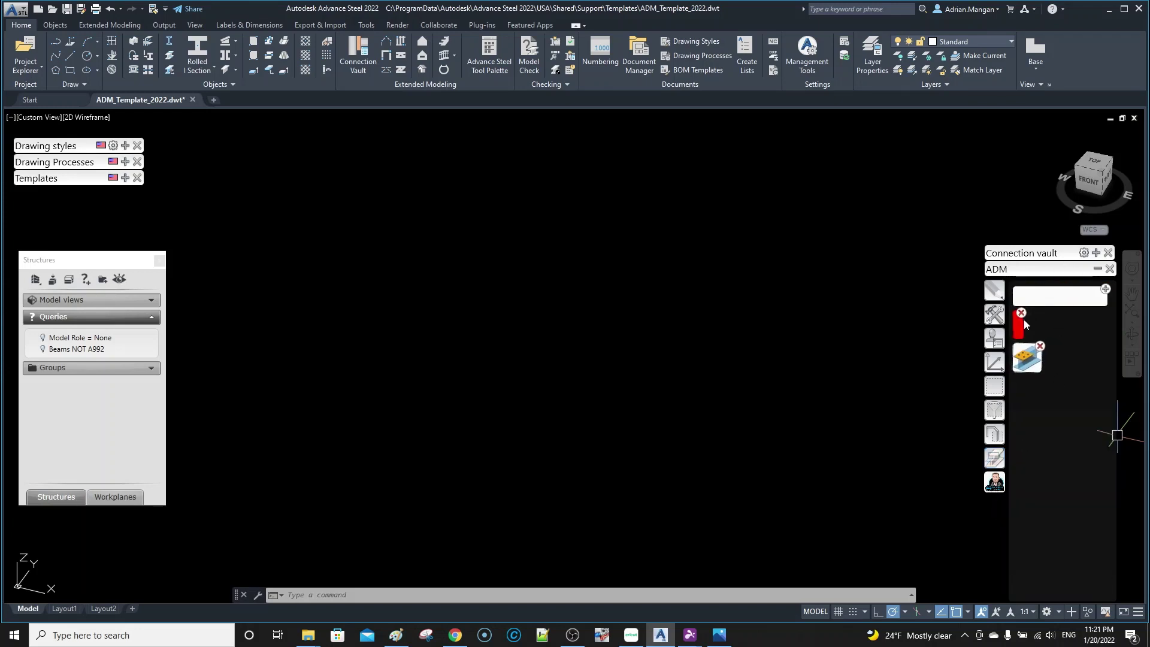
click(994, 410)
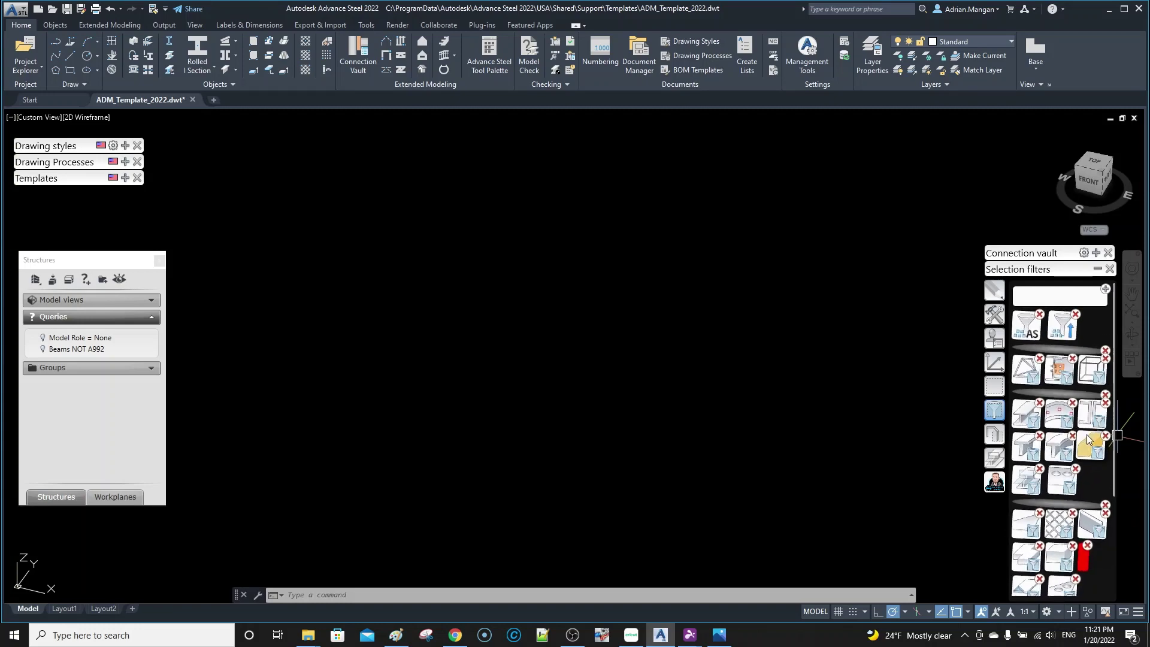
click(1088, 545)
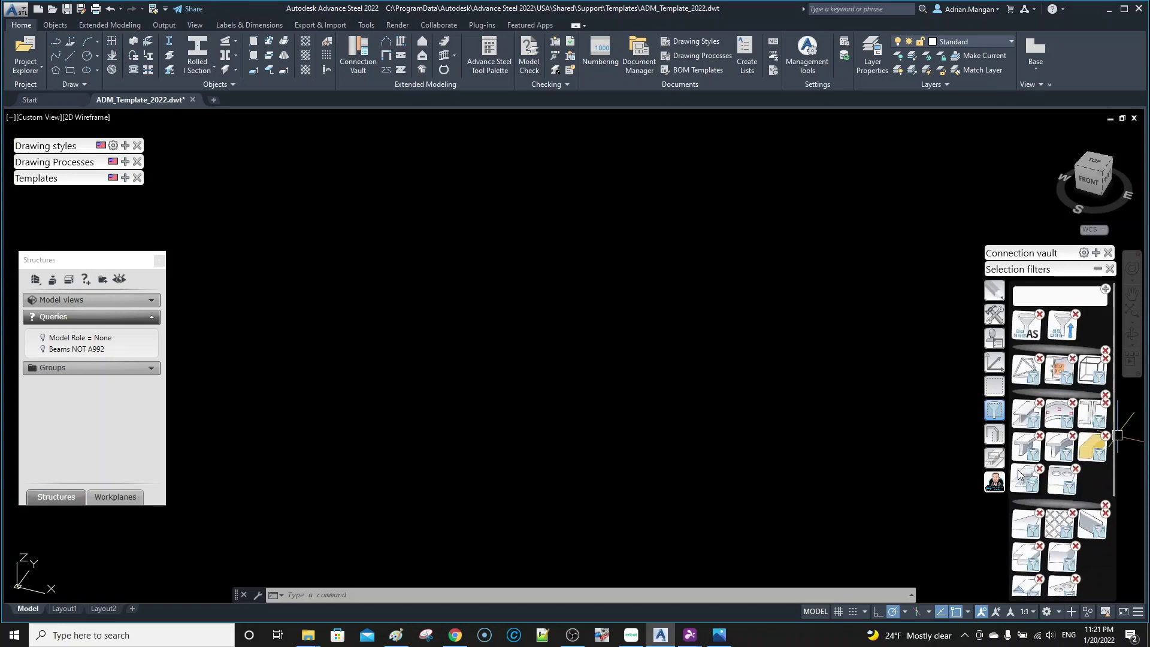
click(994, 434)
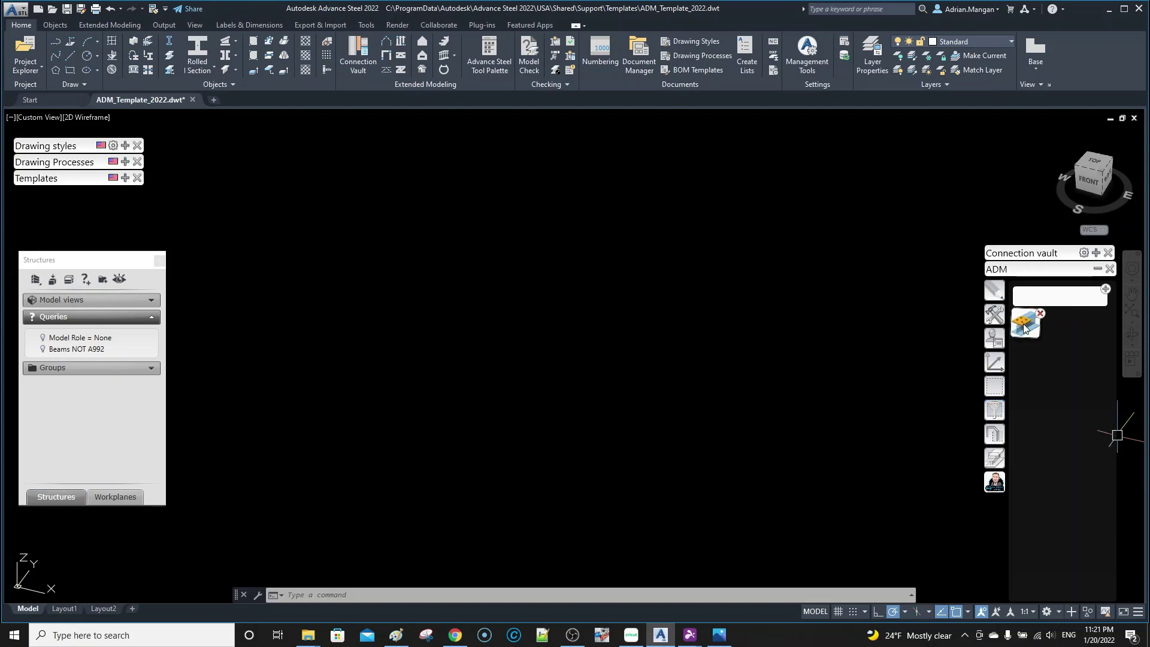
click(1039, 335)
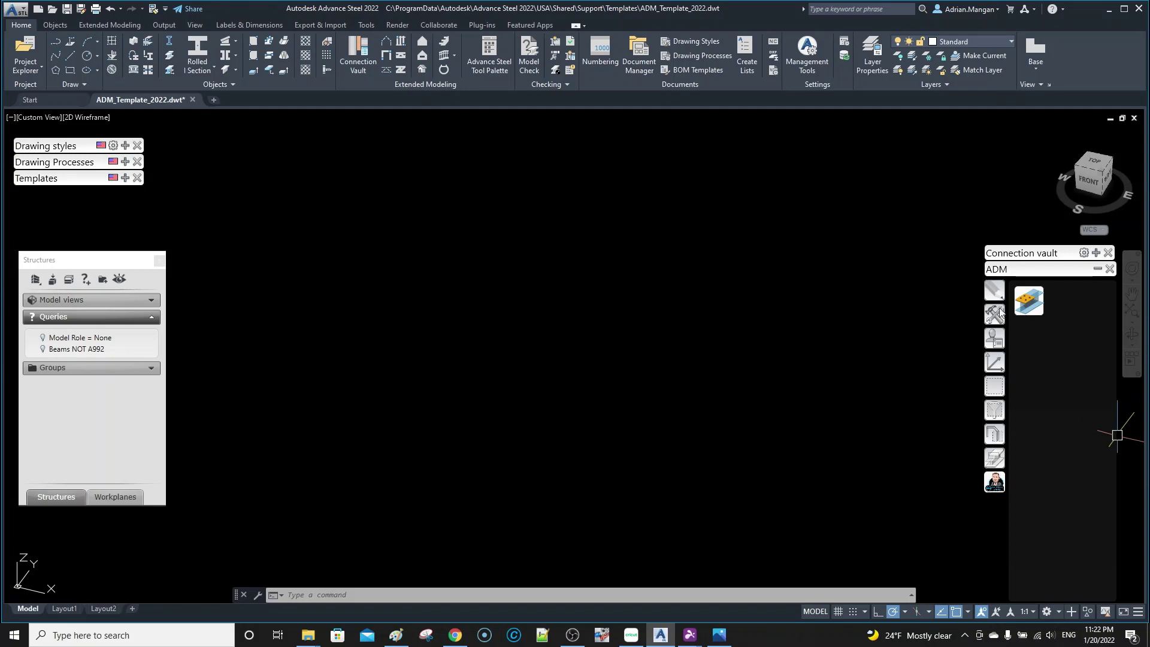
Test the Save item in the ADM category and cancel saving the drawing
text(save)
key(Return)
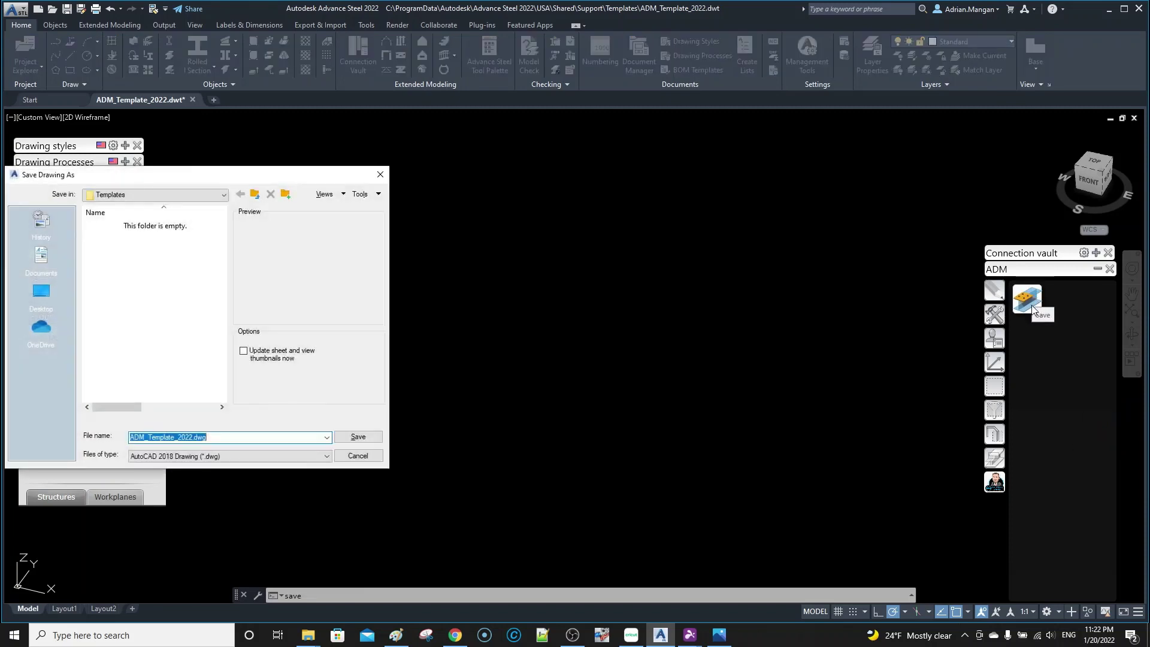
click(358, 455)
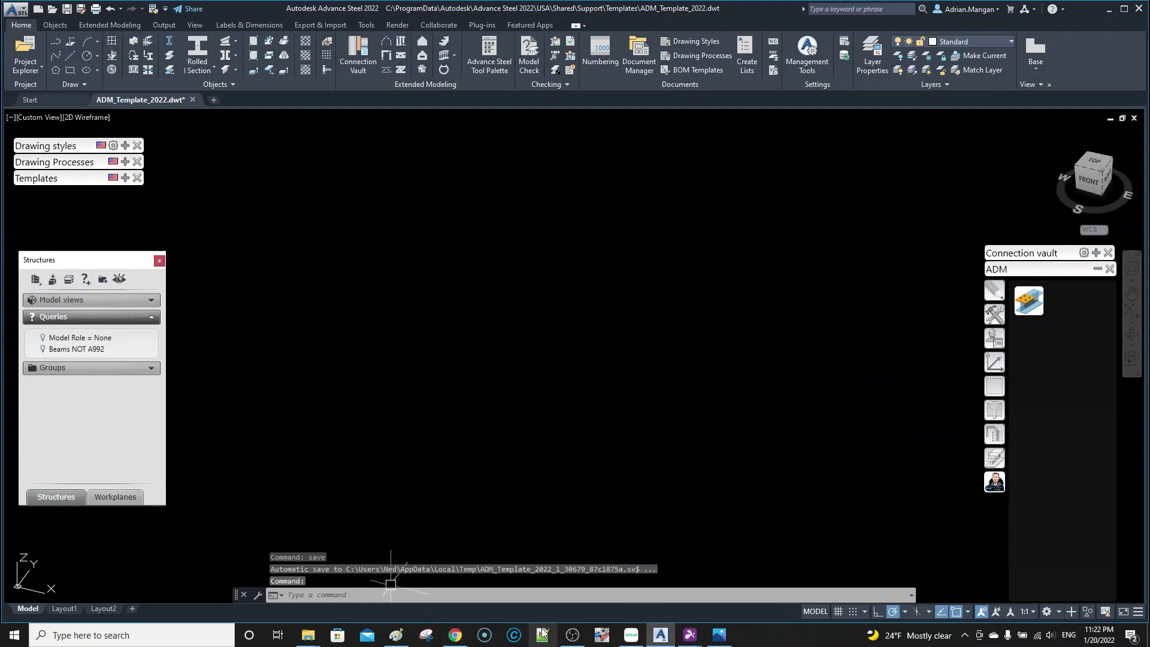
Switch to File Explorer, browse to C:\ProgramData\Autodesk and pin the Advance Steel 2022 folder to Quick access
click(306, 638)
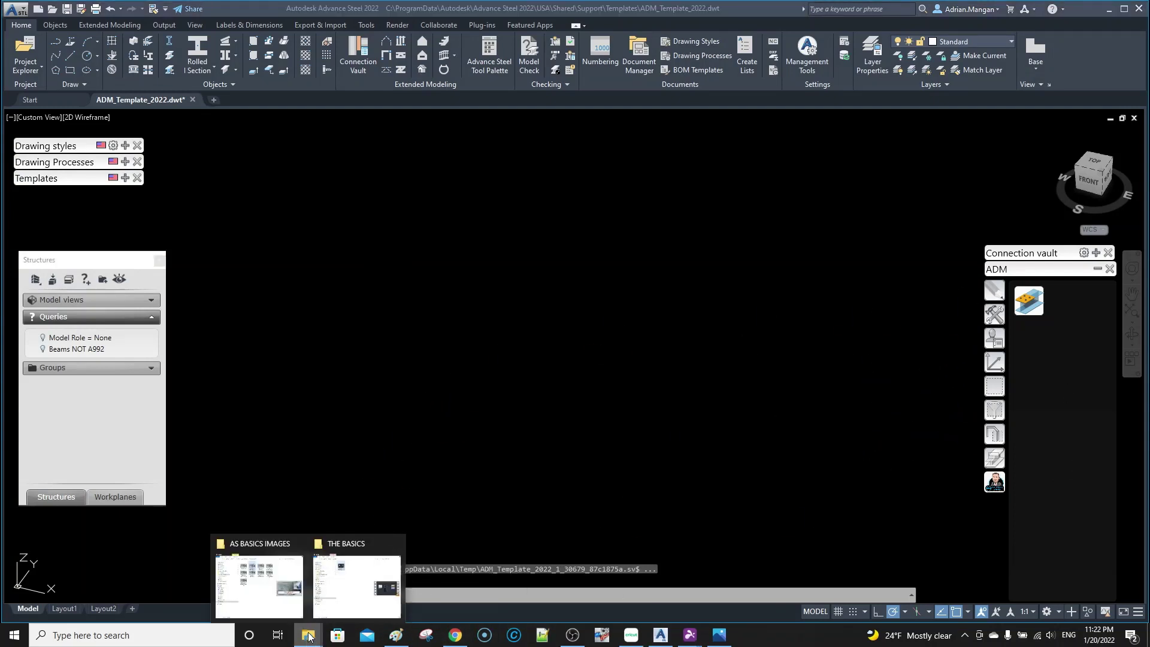
mouse_move(337, 599)
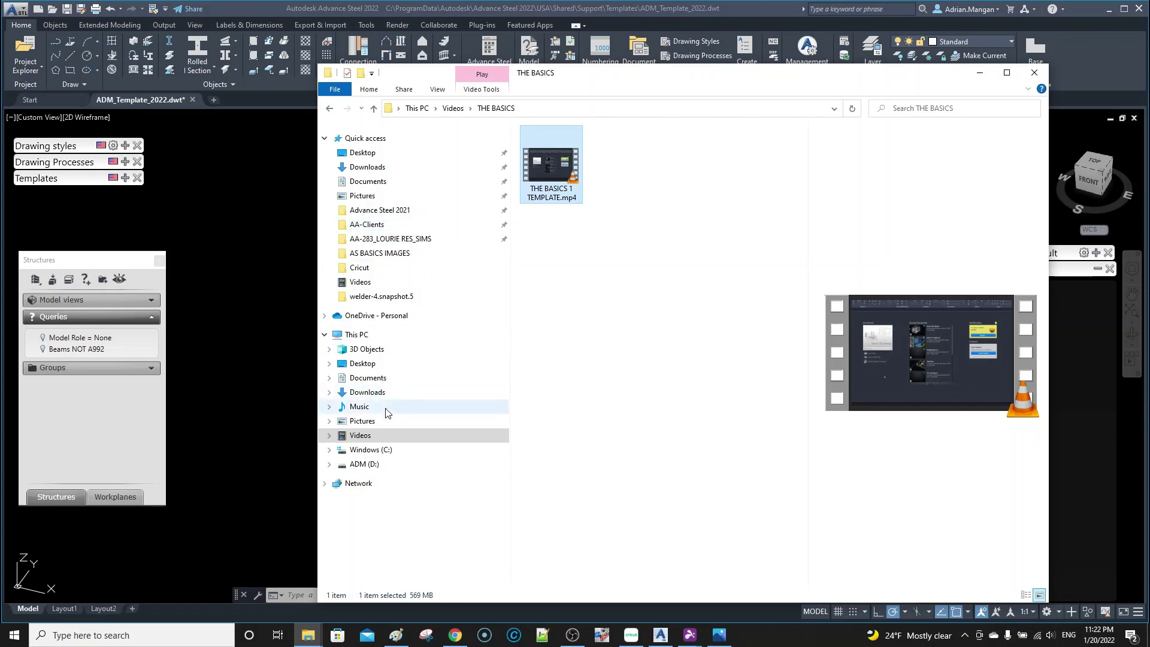
click(375, 449)
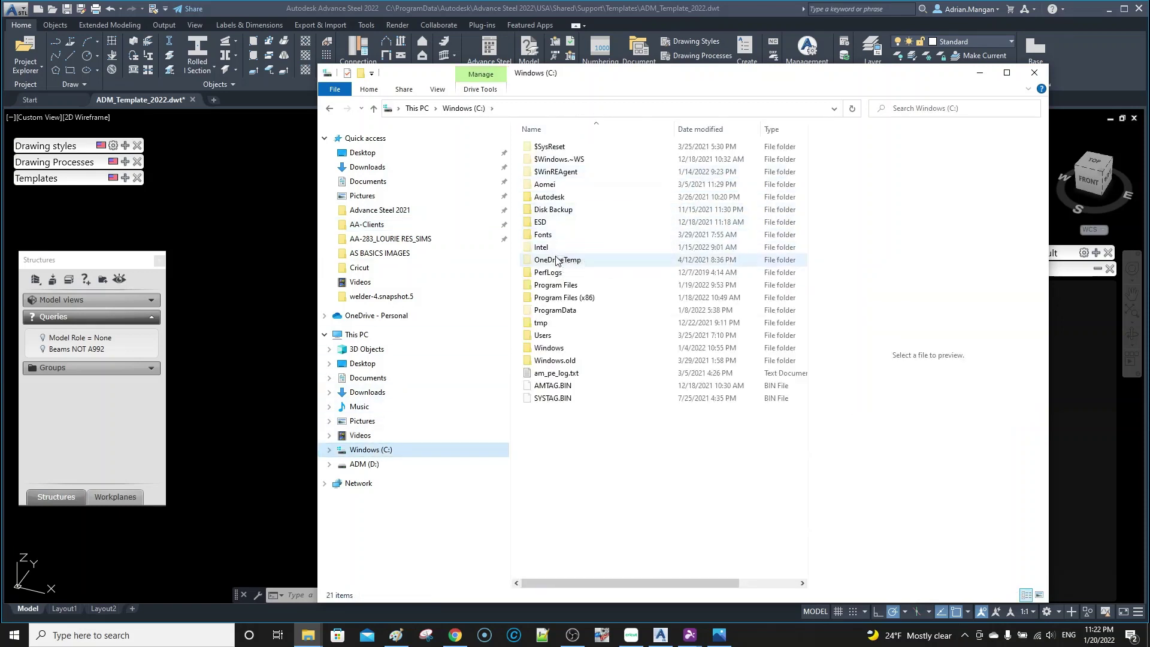
double_click(563, 310)
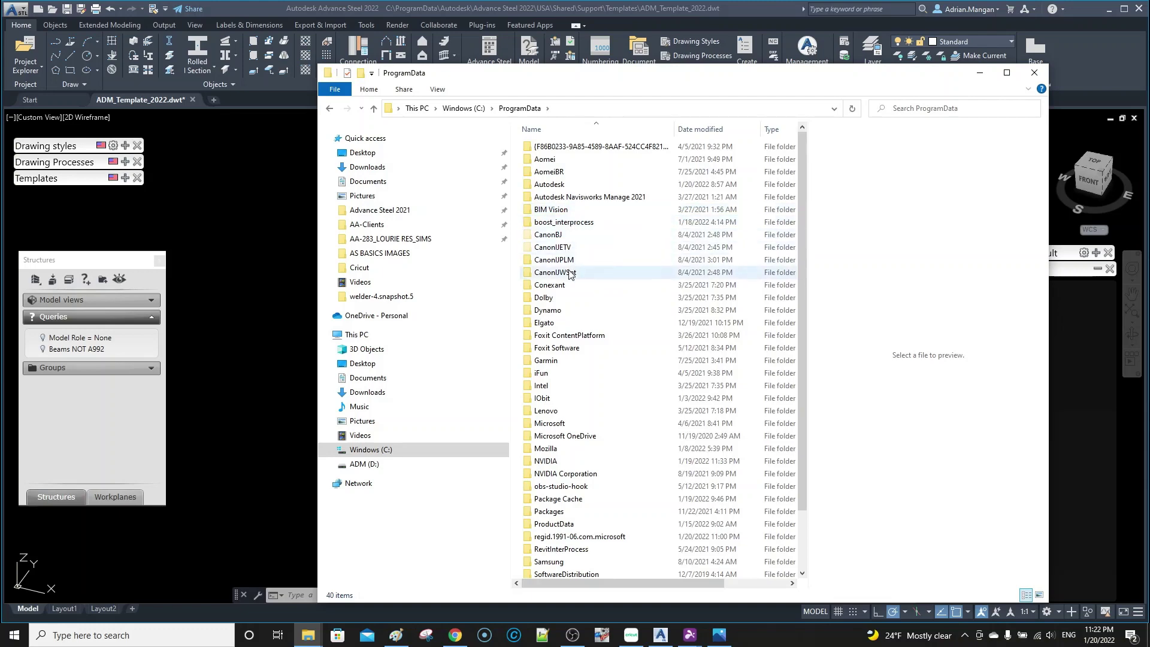
double_click(565, 185)
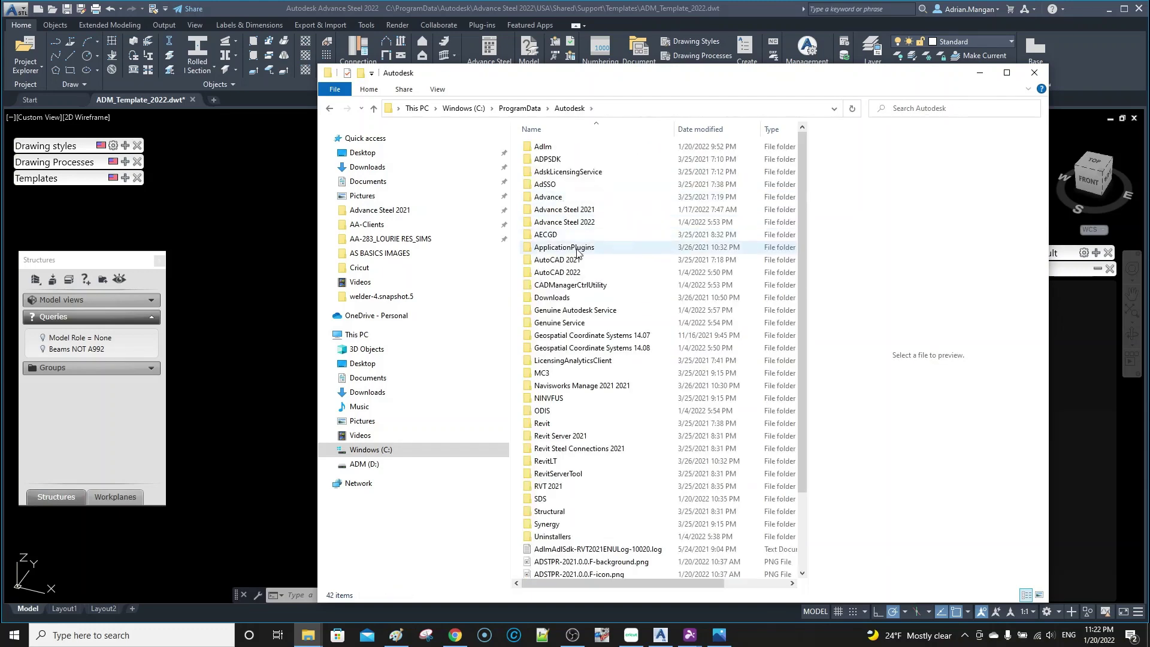
right_click(582, 223)
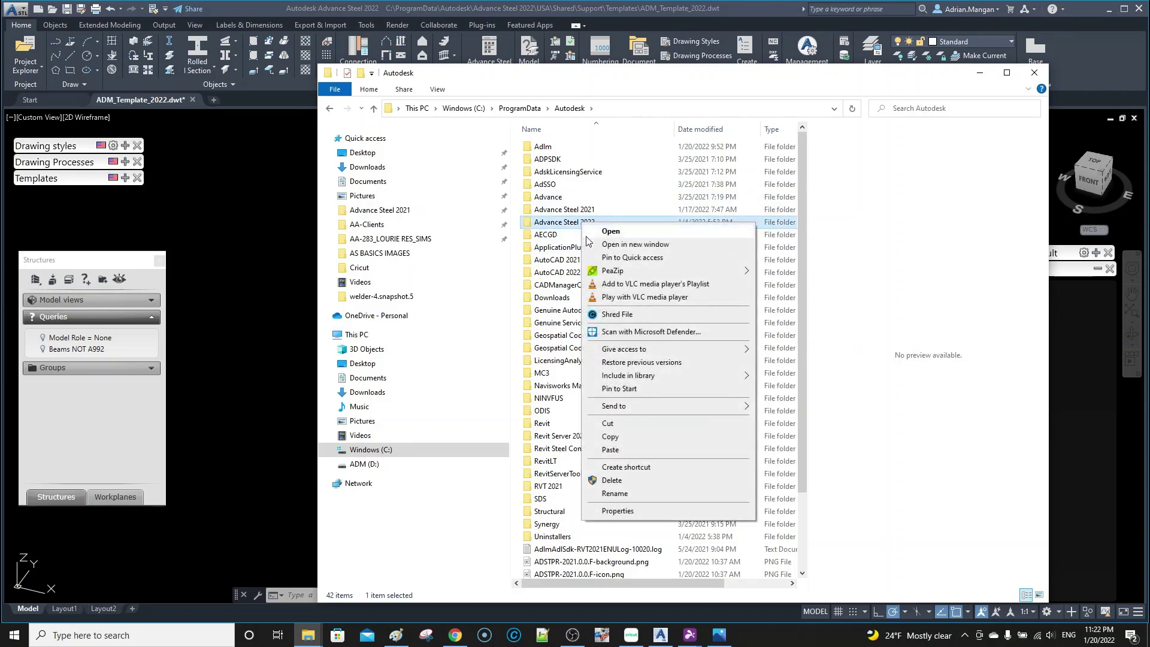
click(635, 259)
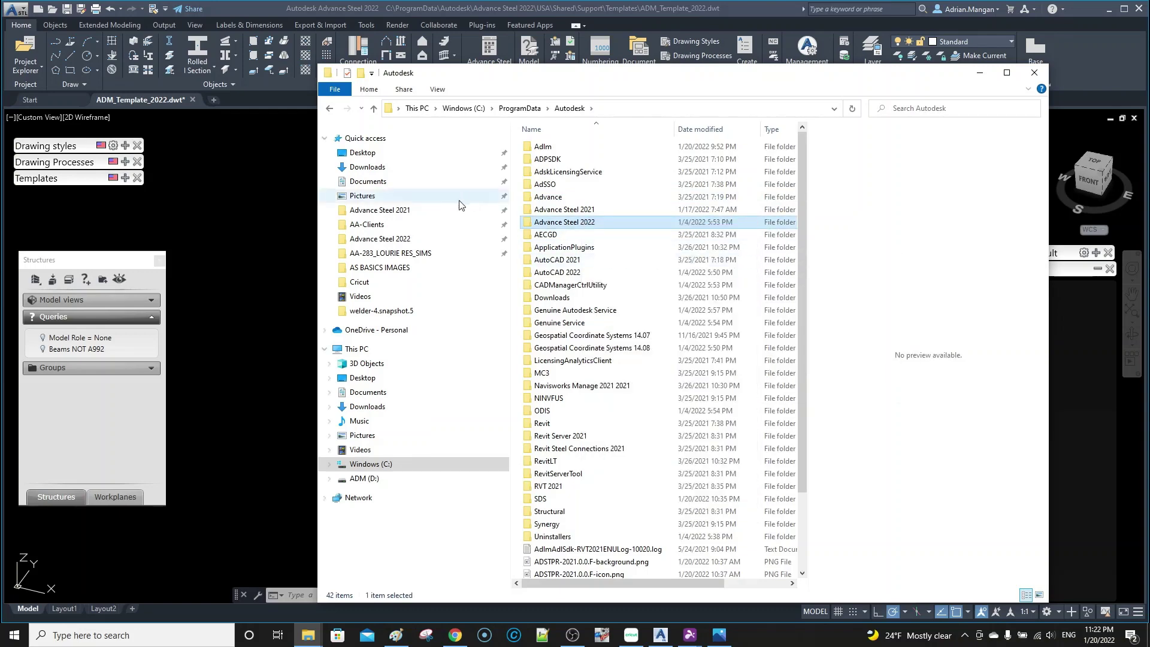
Look into the USA\Steel folder of Advance Steel 2022 and return to the USA folder
double_click(555, 226)
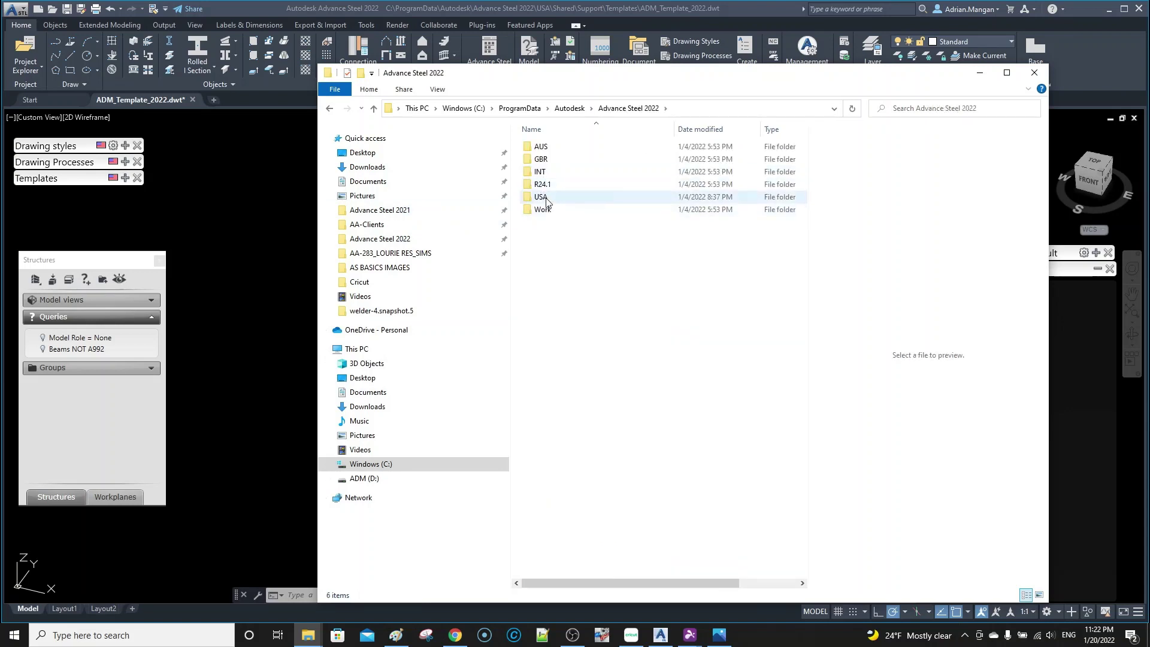
double_click(547, 199)
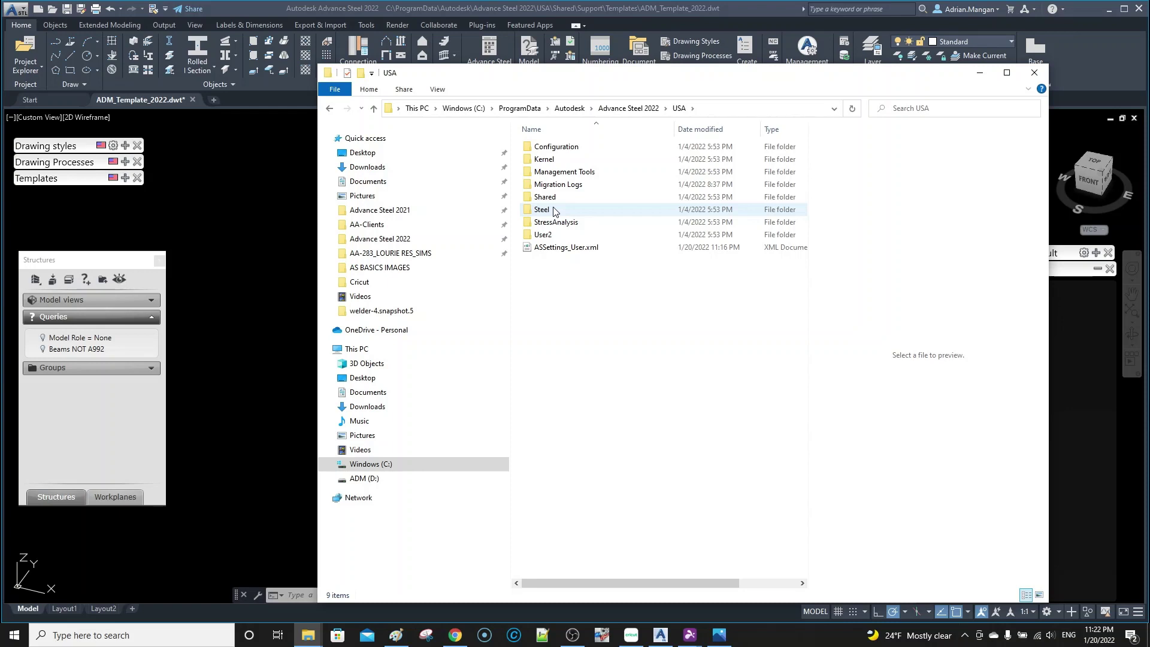
double_click(554, 211)
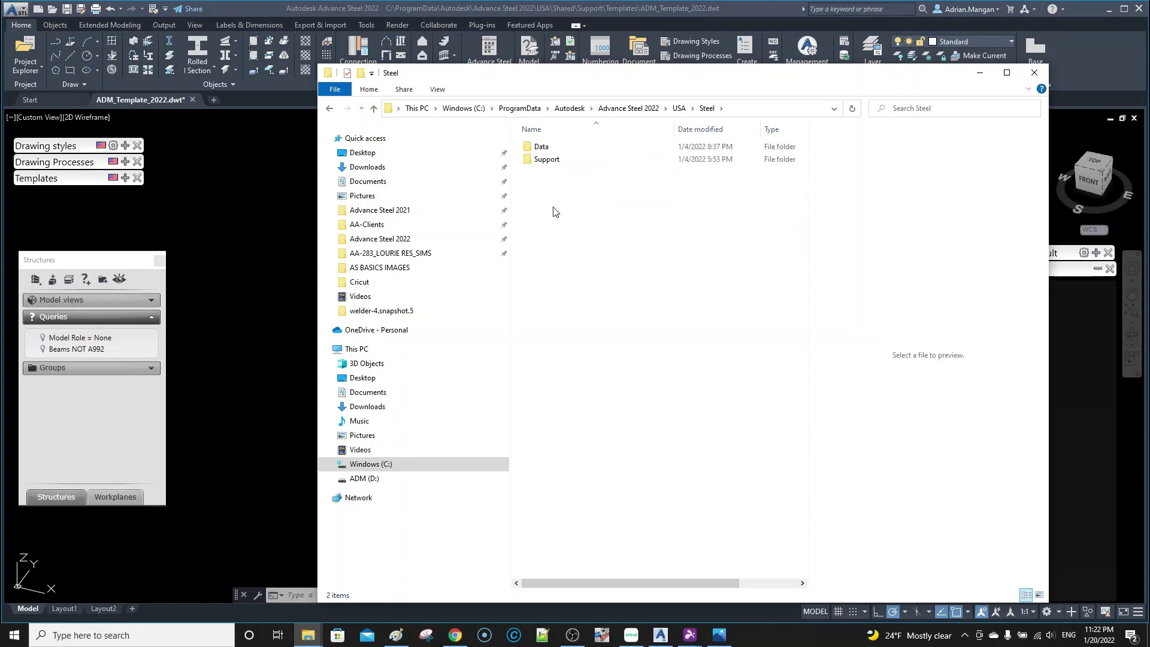
click(330, 108)
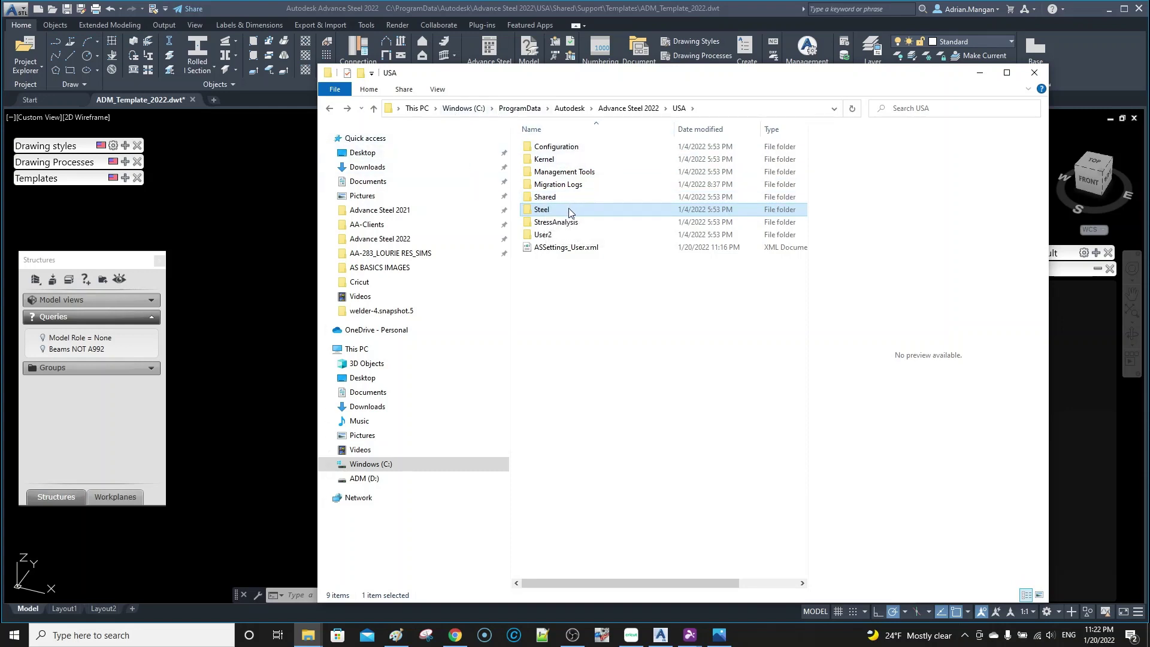
Open the USA\Steel\Support\Toolbars folder of Advance Steel 2021
click(416, 215)
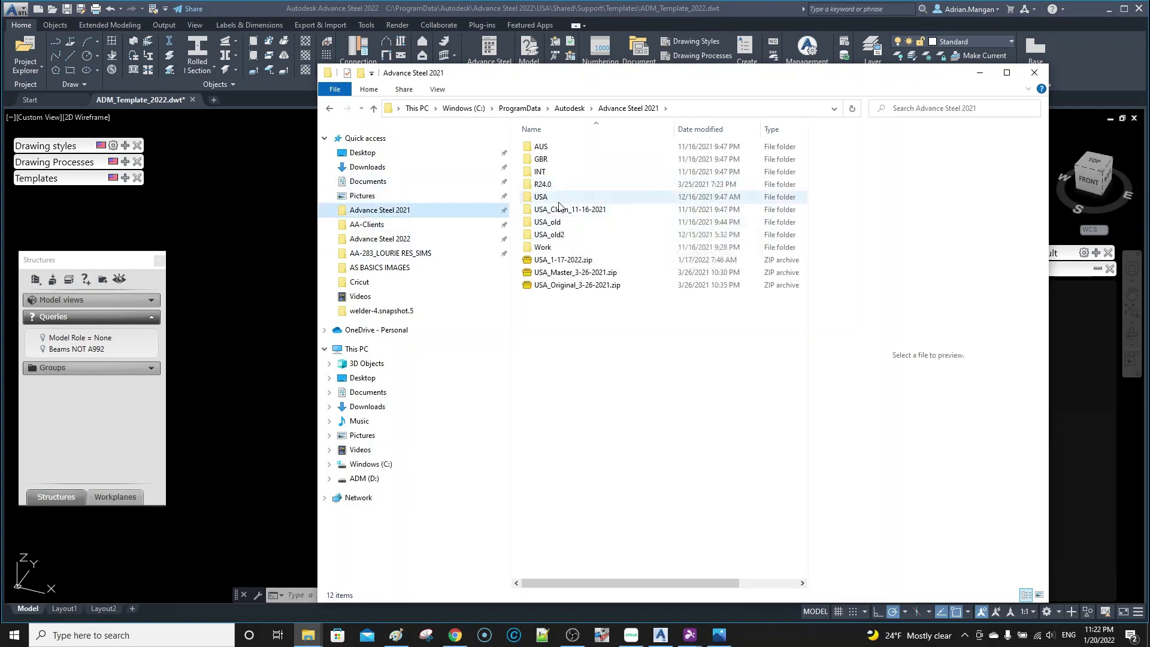
double_click(559, 200)
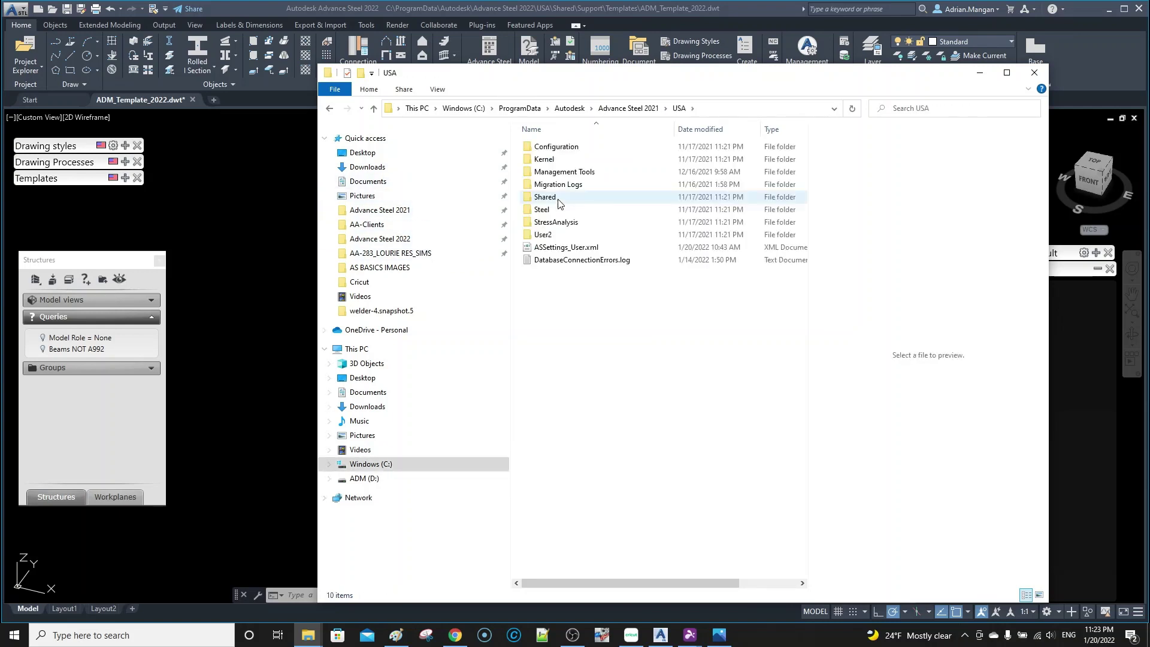
double_click(559, 210)
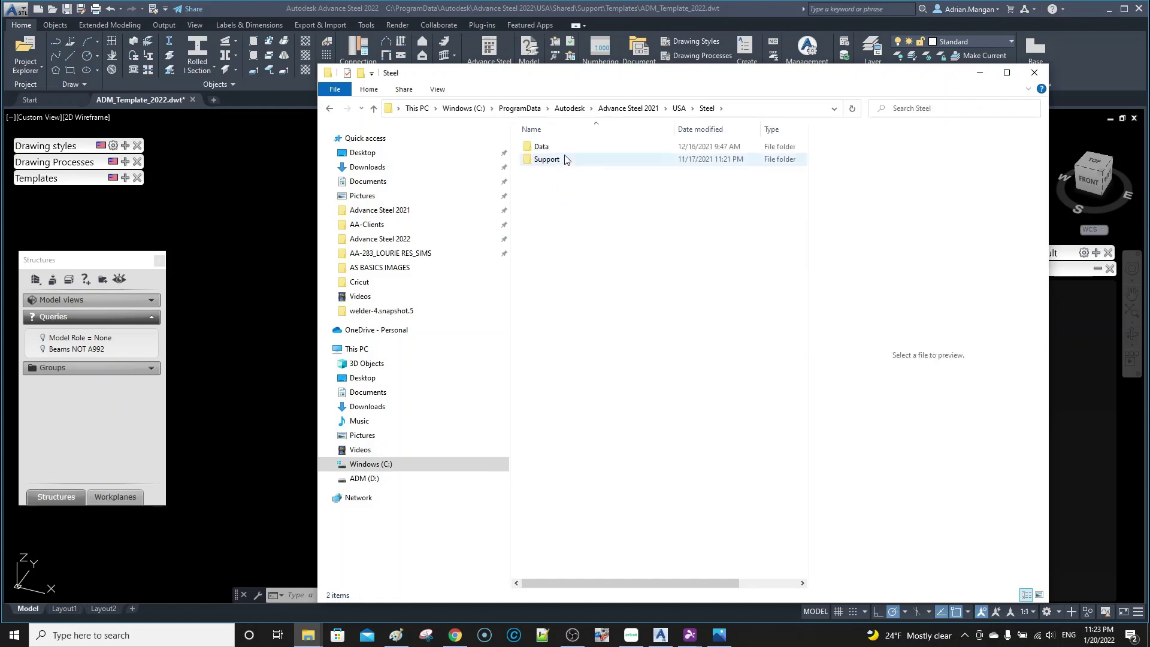
click(562, 160)
double_click(561, 160)
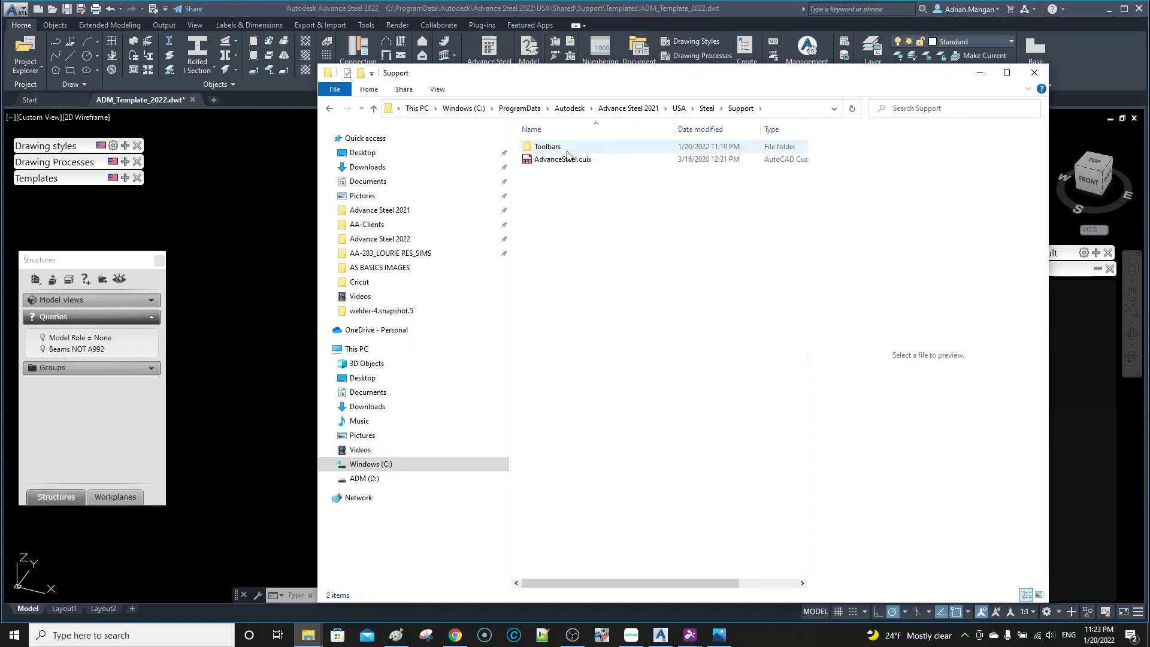
double_click(568, 149)
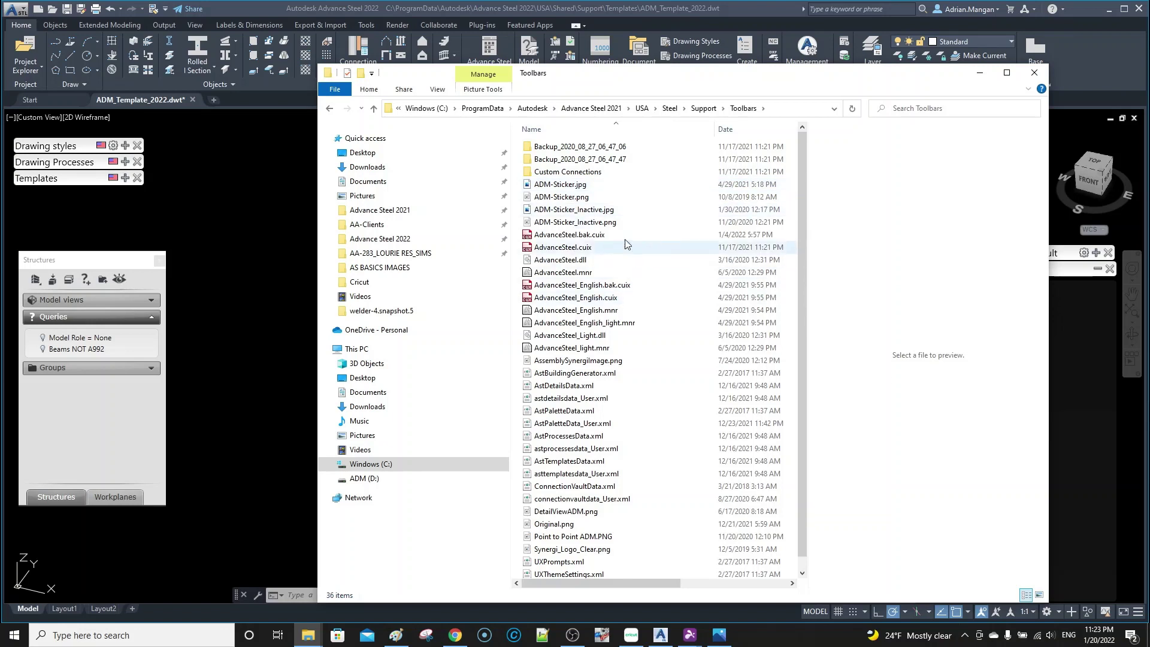
Copy the ADM-Sticker and ADM-Sticker_Inactive images, both JPG and PNG versions, to the clipboard
click(575, 185)
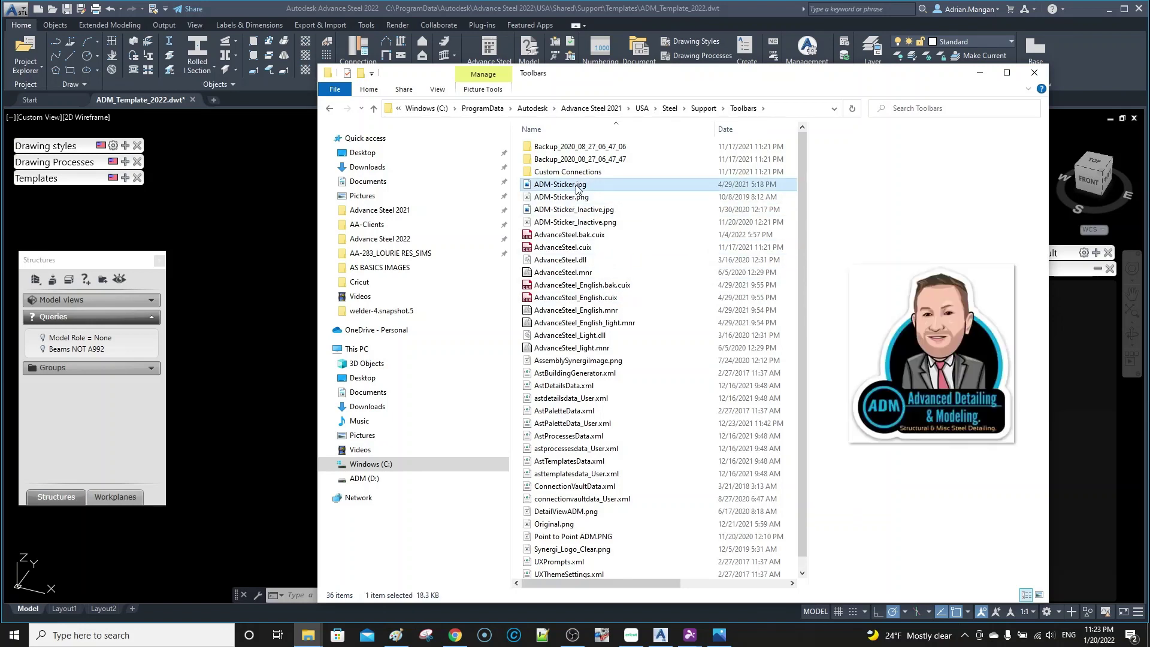
click(575, 198)
click(577, 187)
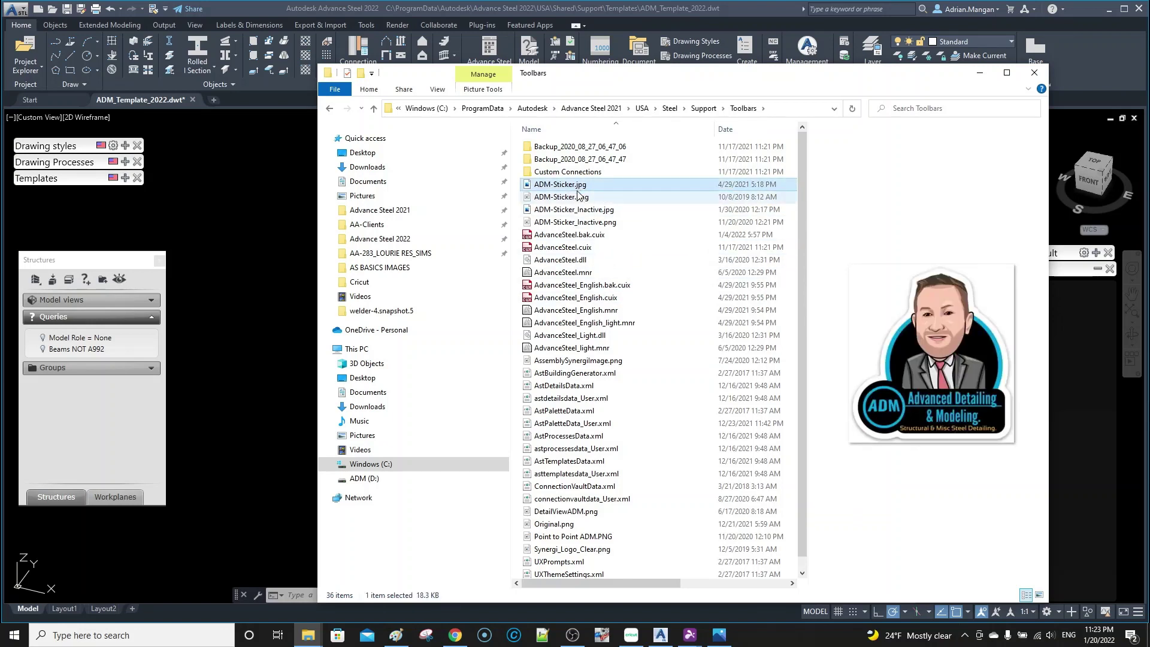
shift+click(577, 197)
shift+click(576, 210)
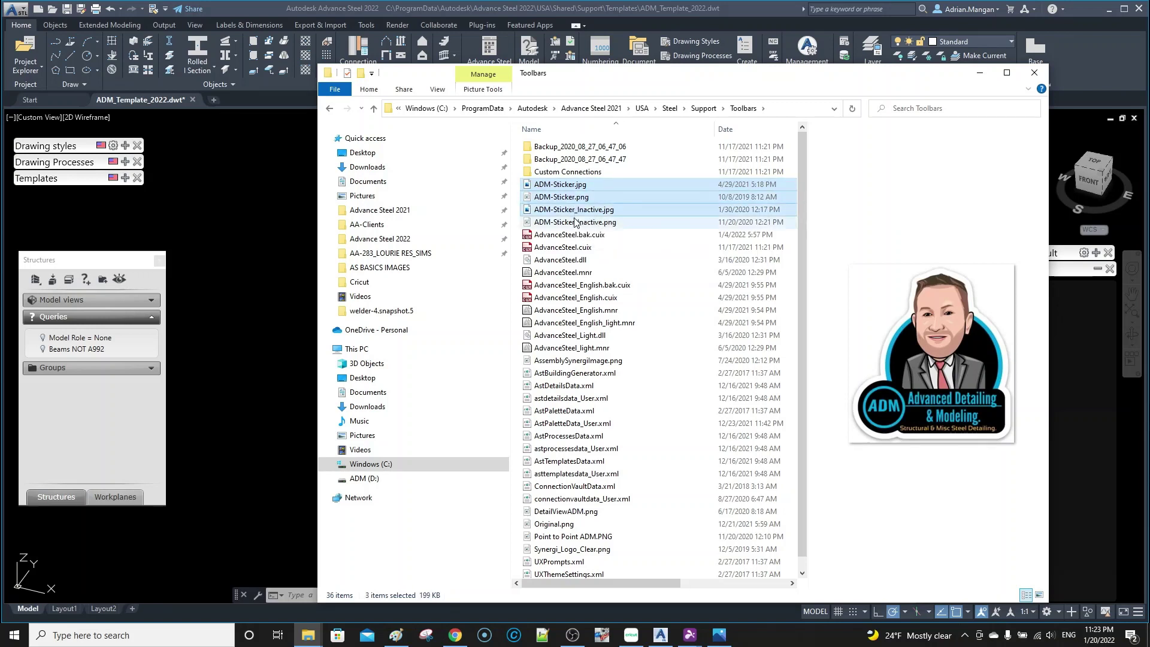
shift+click(577, 222)
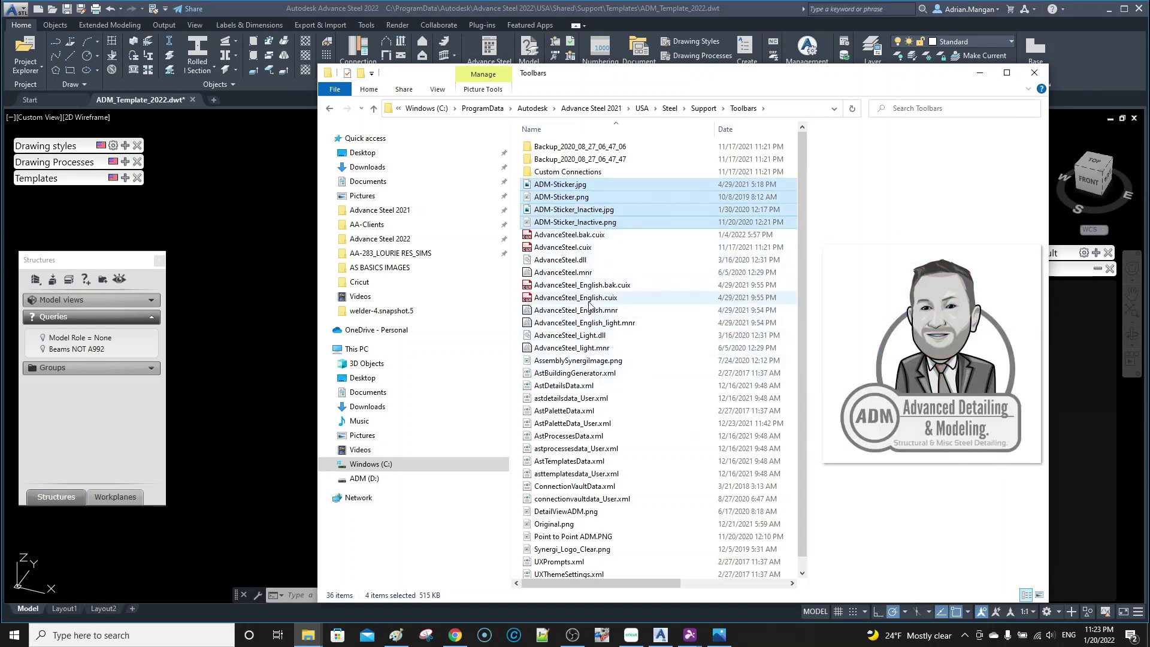
ctrl+click(586, 512)
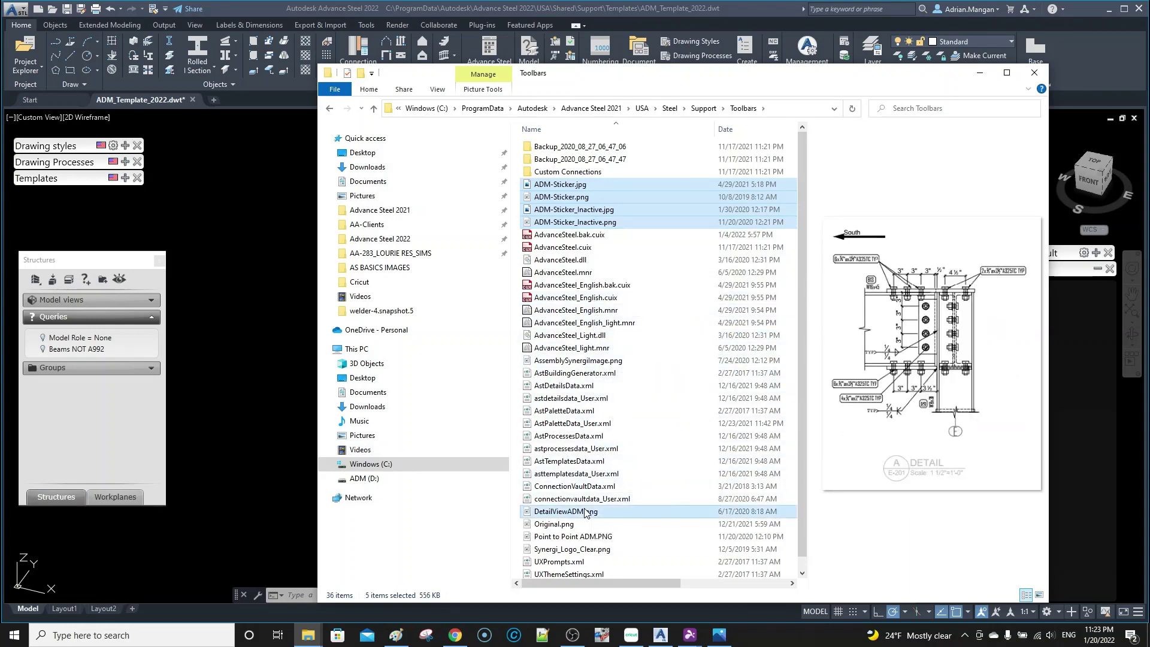
ctrl+click(586, 512)
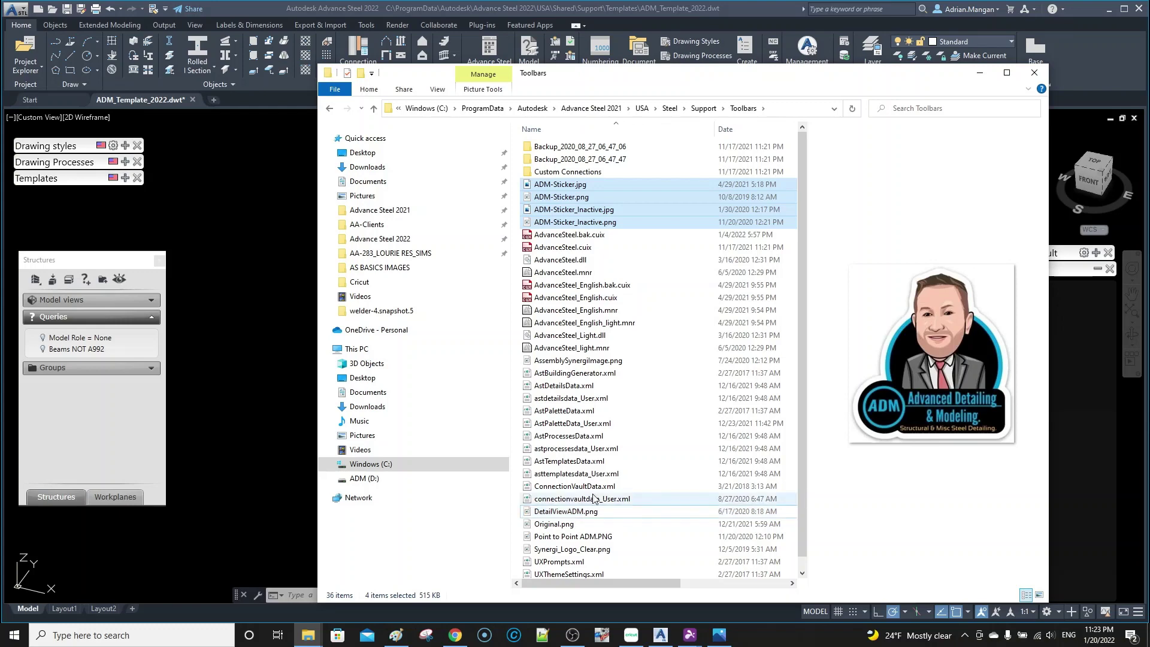
right_click(616, 199)
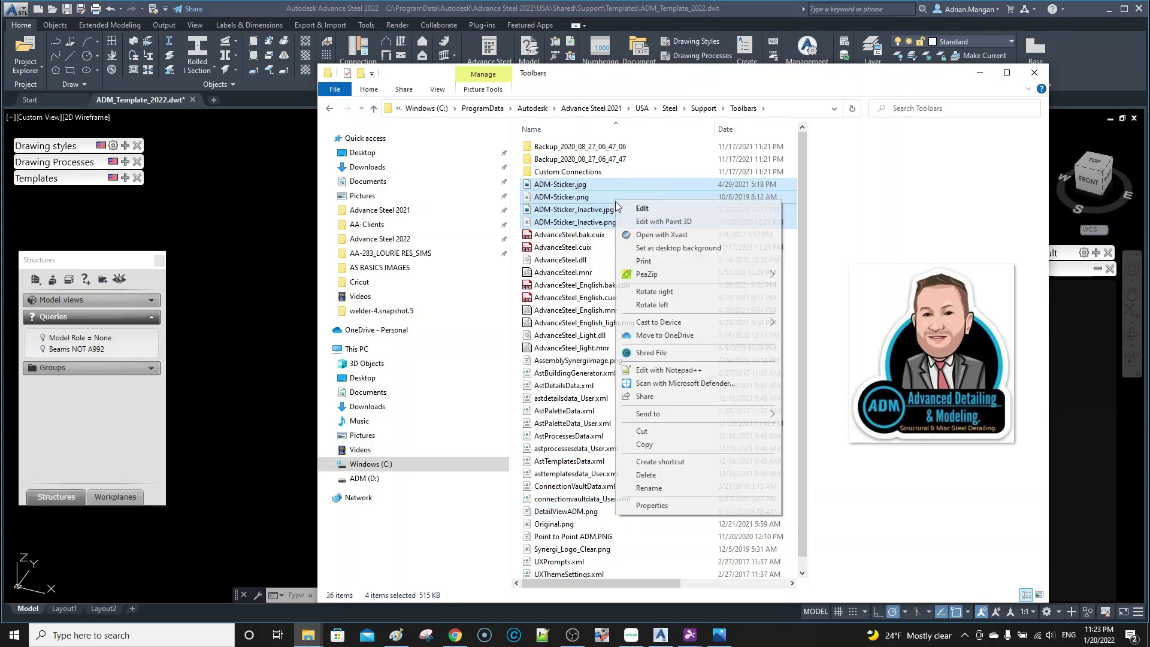
click(658, 432)
Open the USA\Steel\Support\Toolbars folder of Advance Steel 2022
click(389, 238)
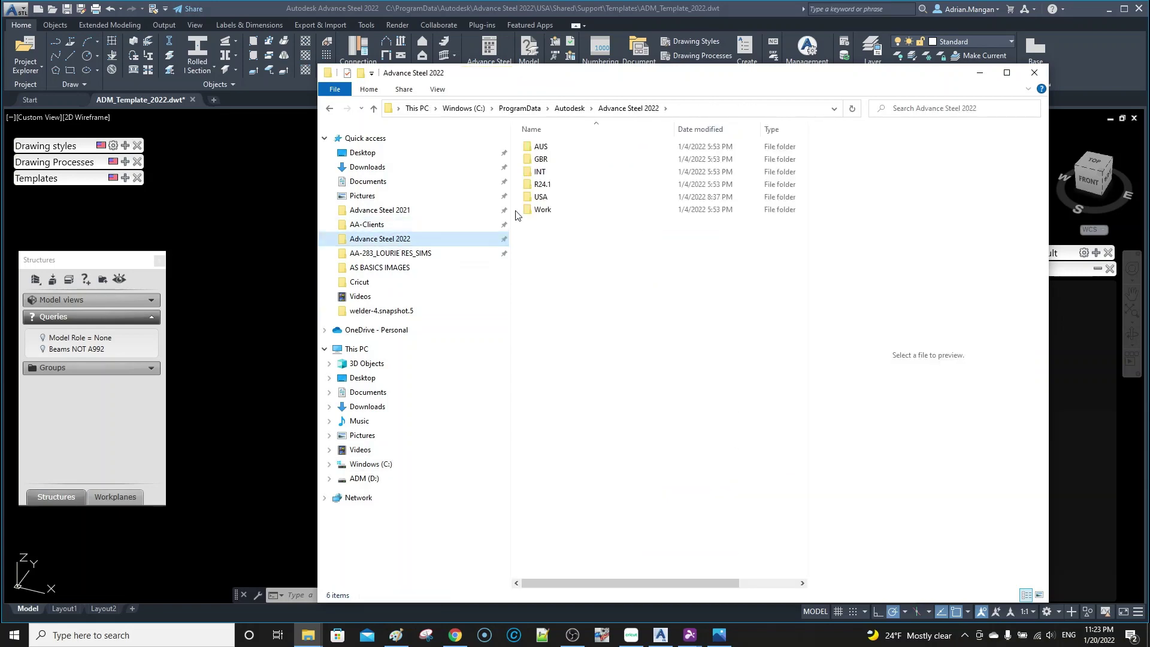
double_click(541, 198)
click(544, 211)
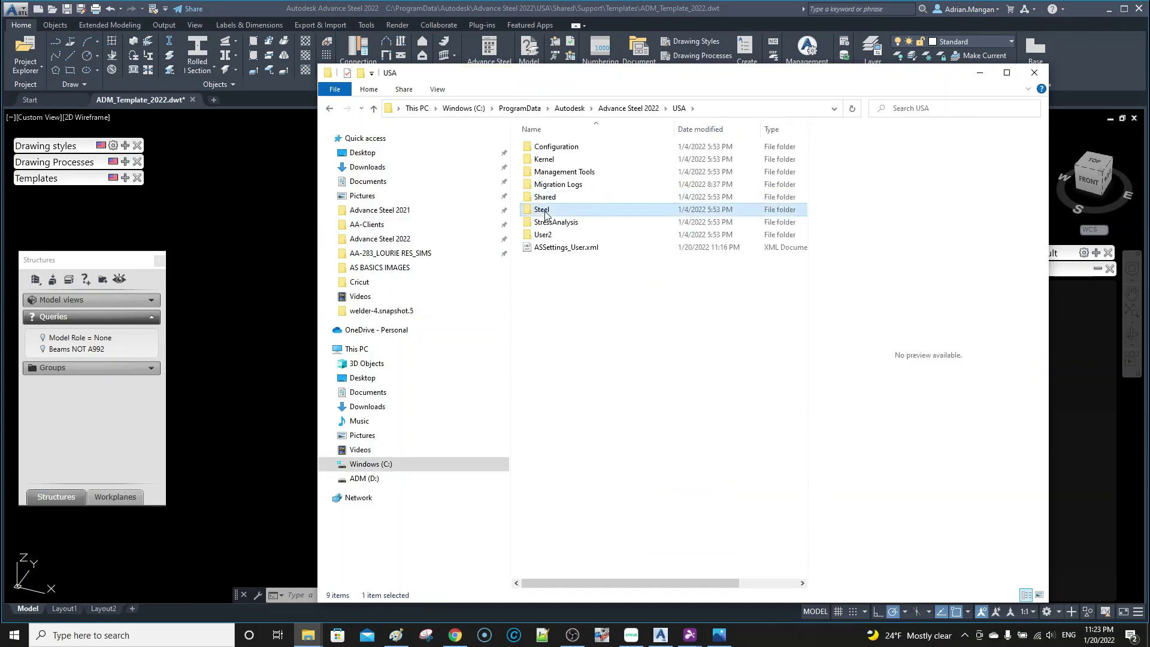
double_click(543, 210)
double_click(546, 158)
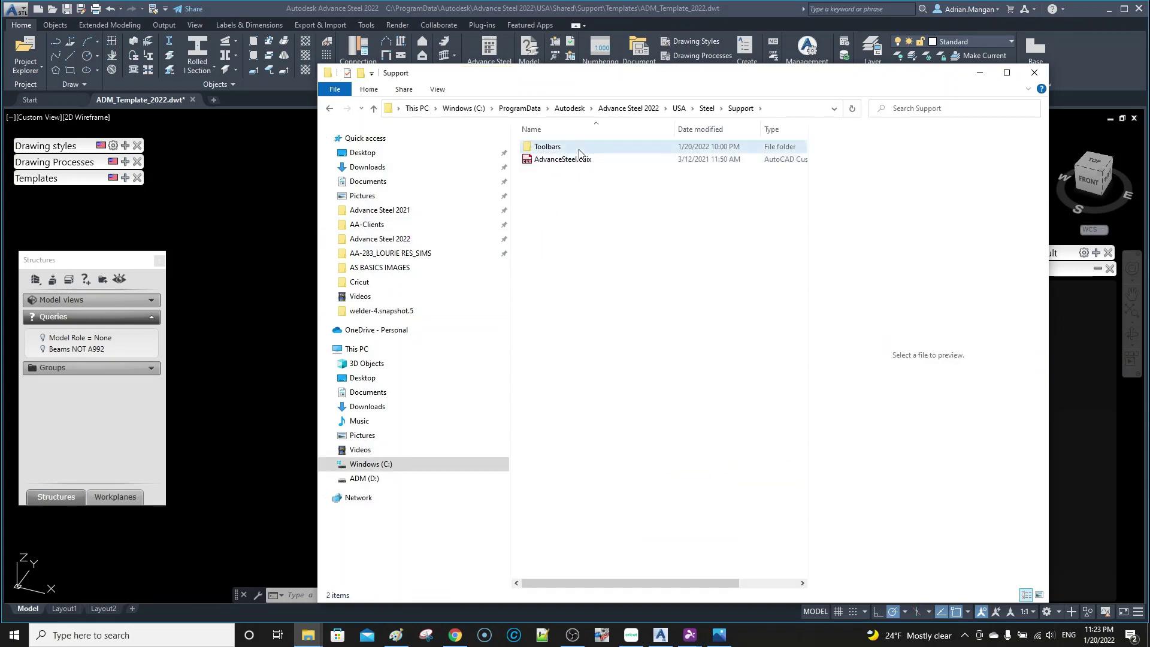
double_click(579, 150)
Paste the four copied ADM-Sticker images into the Toolbars folder and minimize File Explorer
right_click(619, 446)
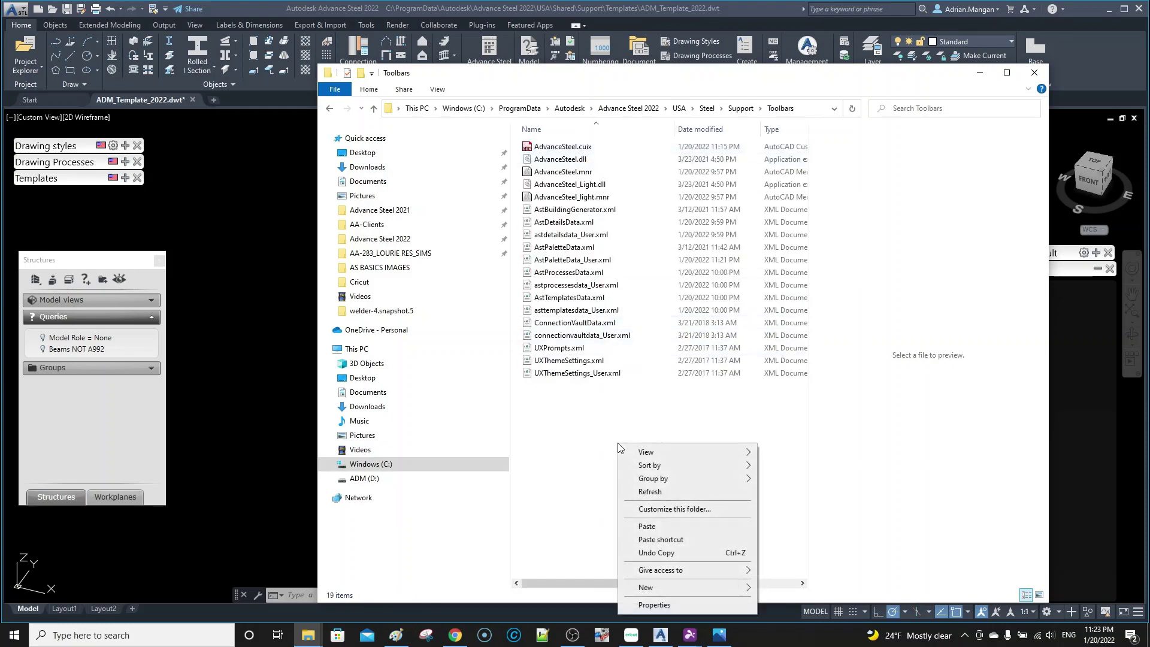
click(647, 526)
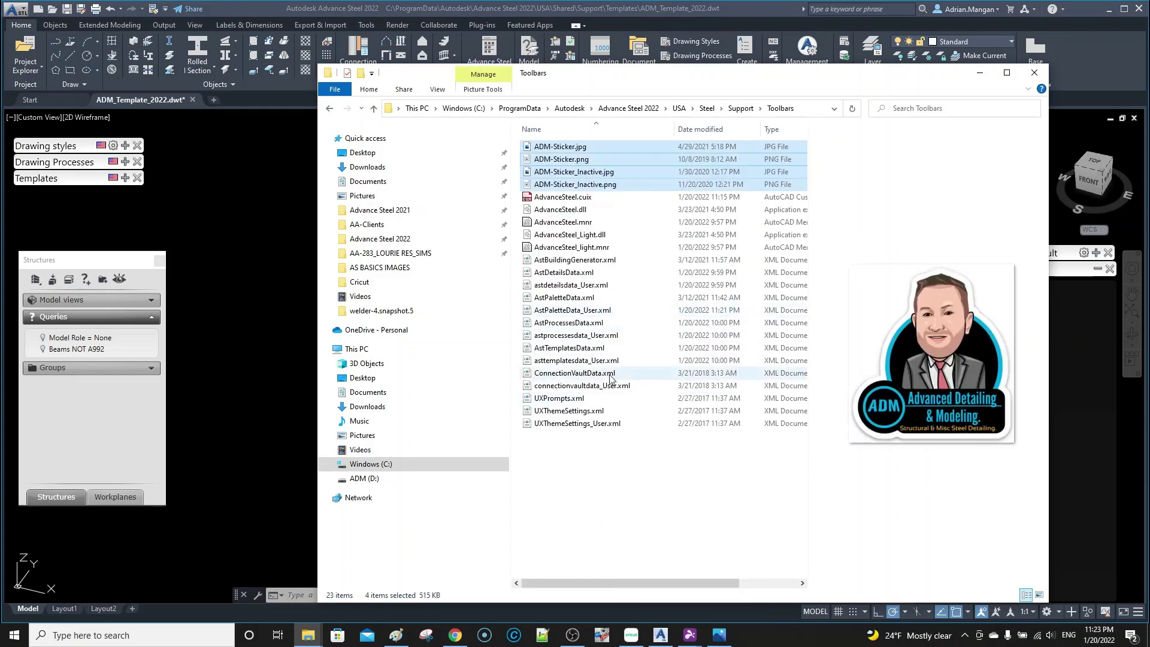
click(593, 476)
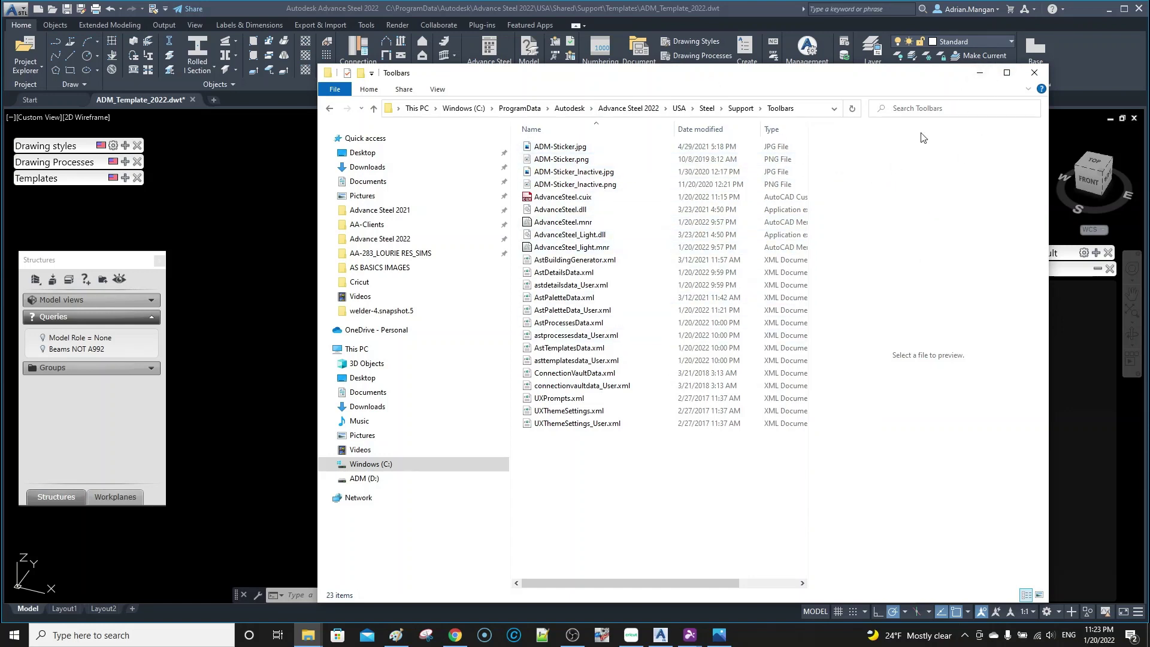
click(980, 75)
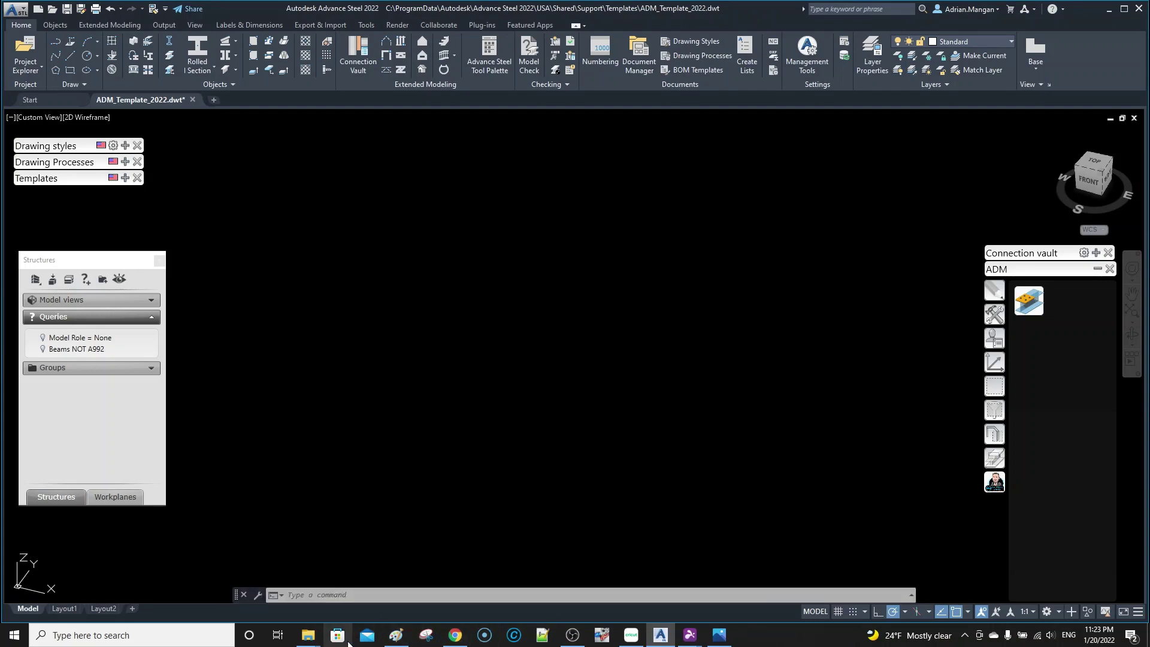
Return to the Toolbars folder in File Explorer and open AstPaletteData_User.xml for editing in Notepad++
mouse_move(308, 635)
click(338, 599)
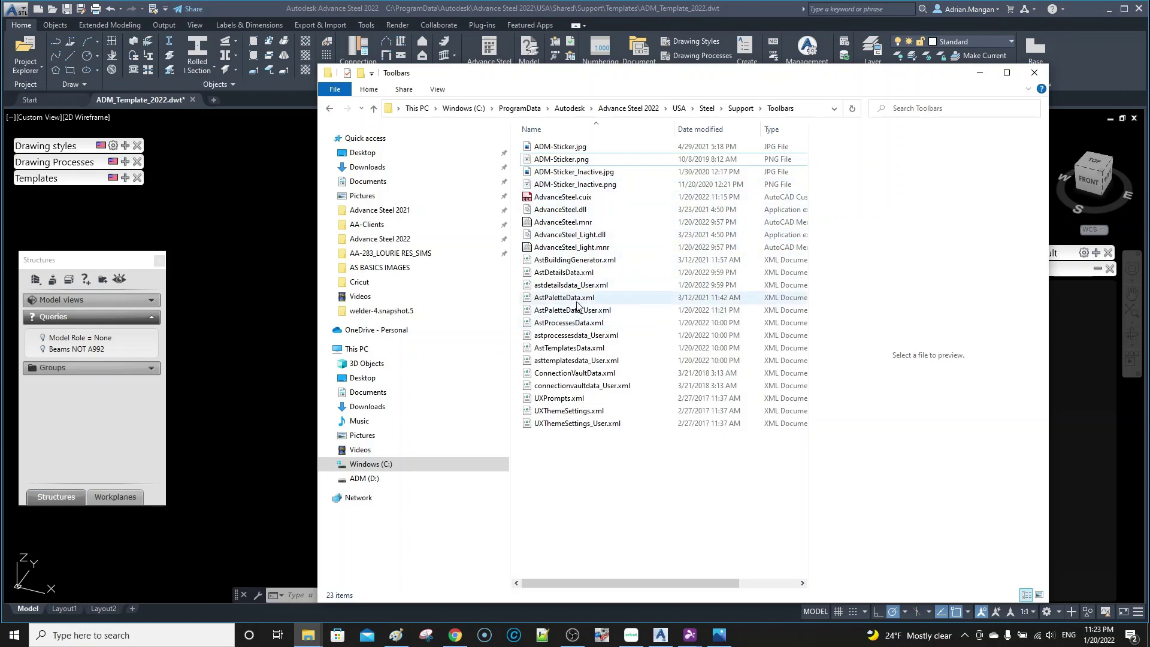
click(568, 309)
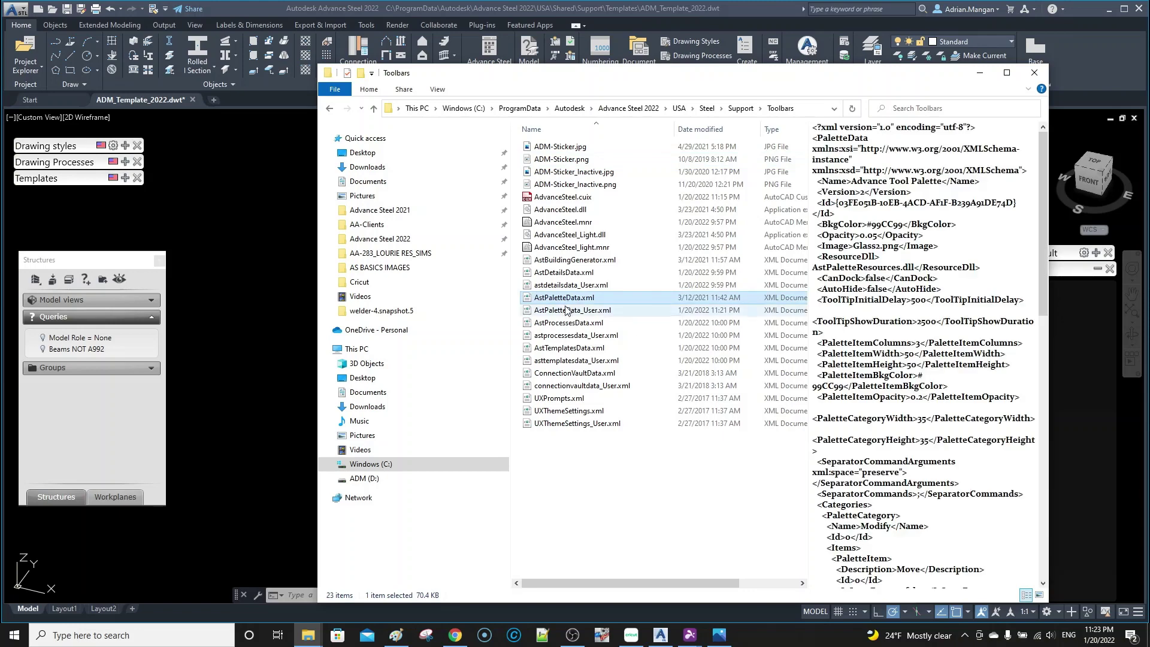
right_click(563, 313)
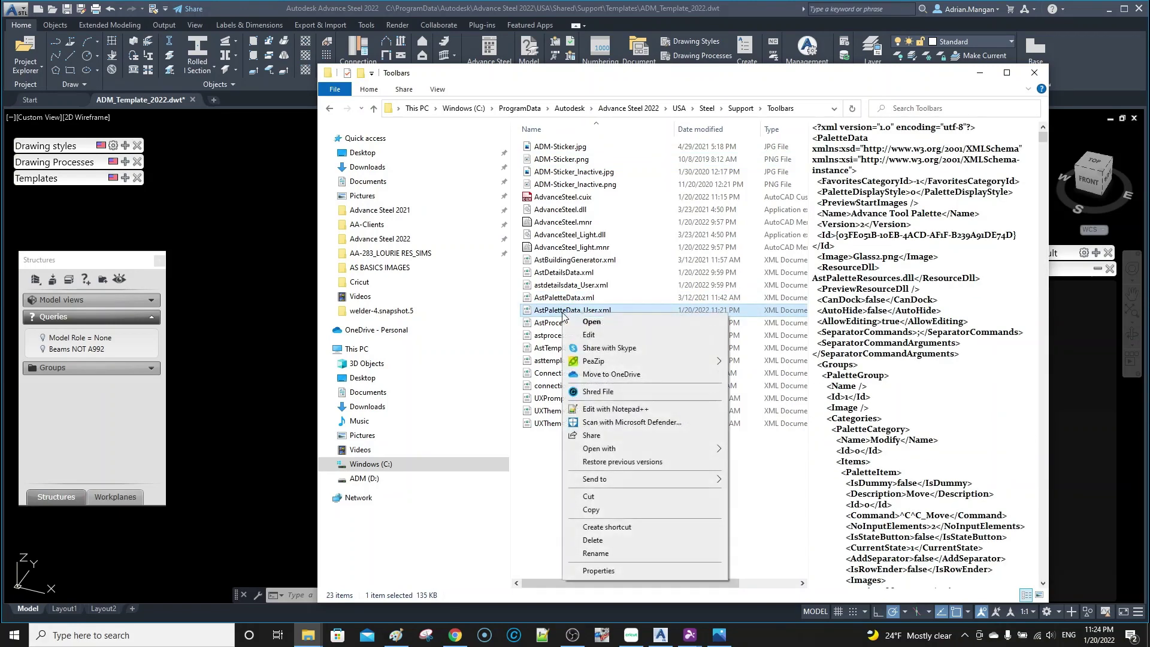
mouse_move(580, 364)
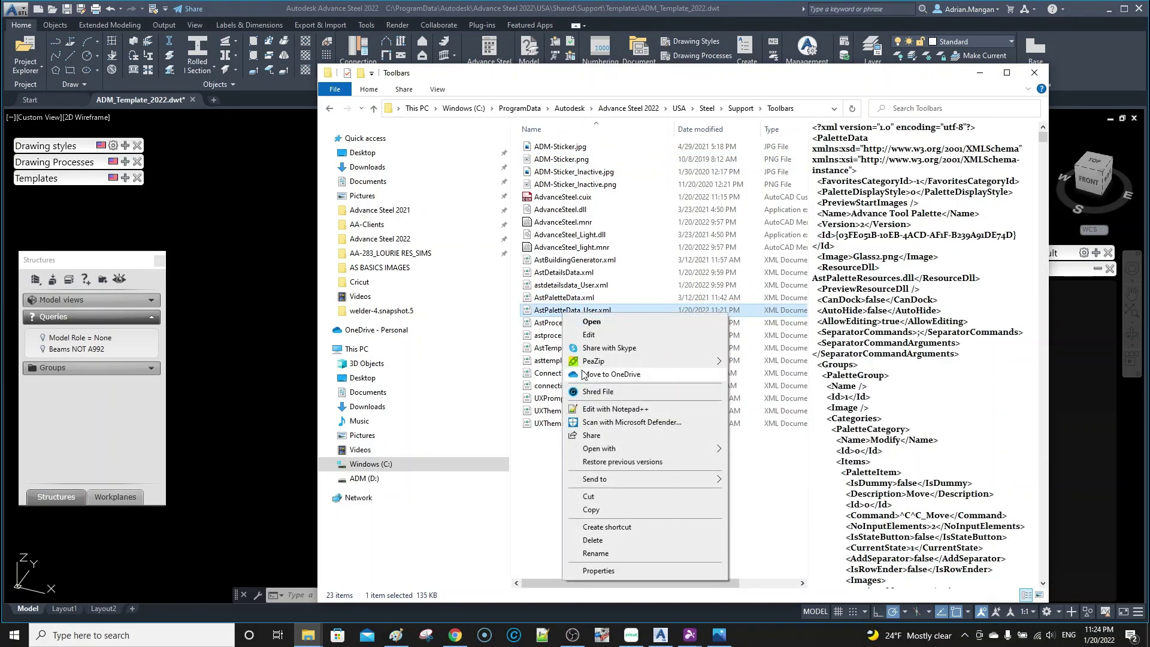
click(601, 409)
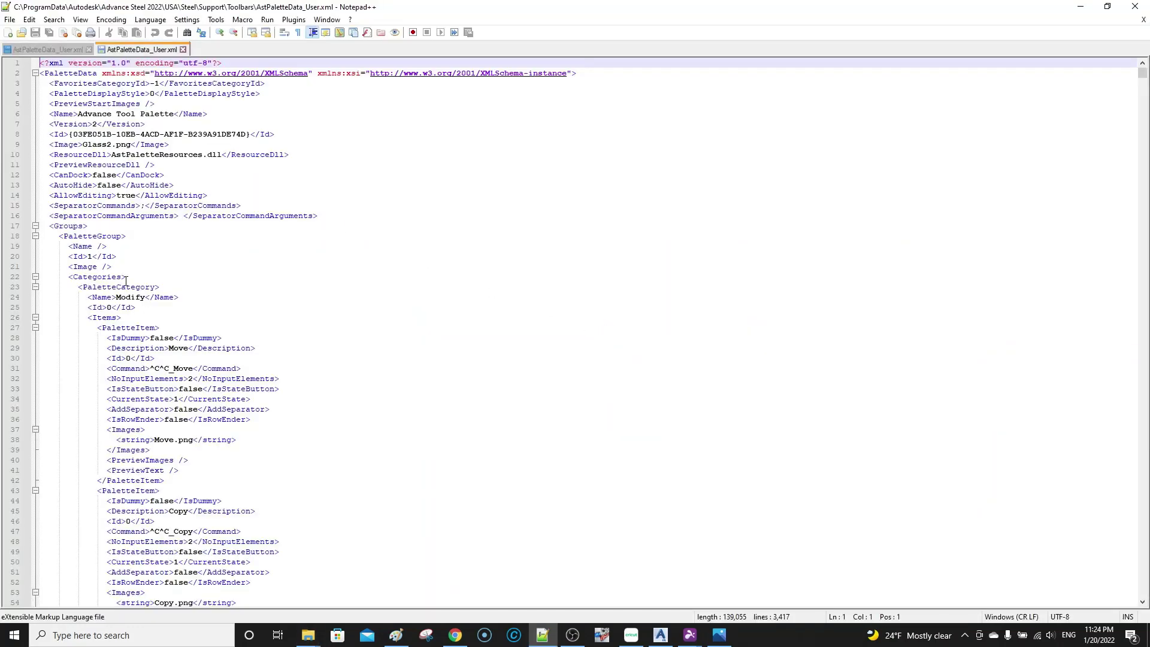
Examine how the palette XML nests its PaletteGroup, Categories, PaletteCategory and PaletteItem blocks by folding and unfolding them
click(34, 236)
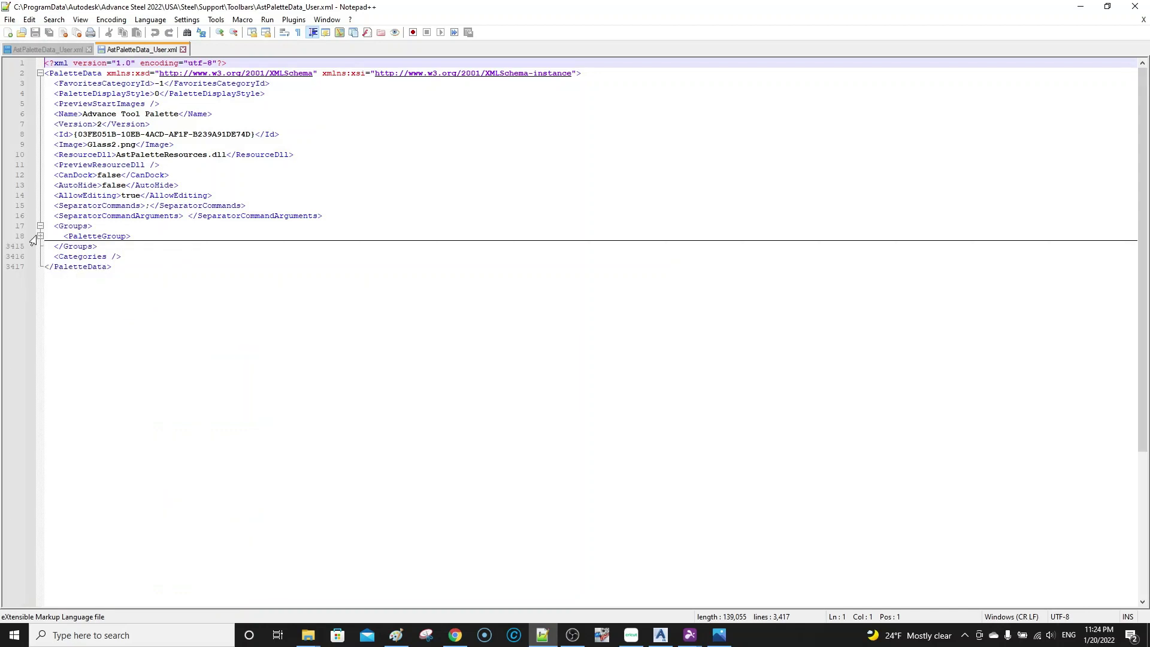
click(40, 237)
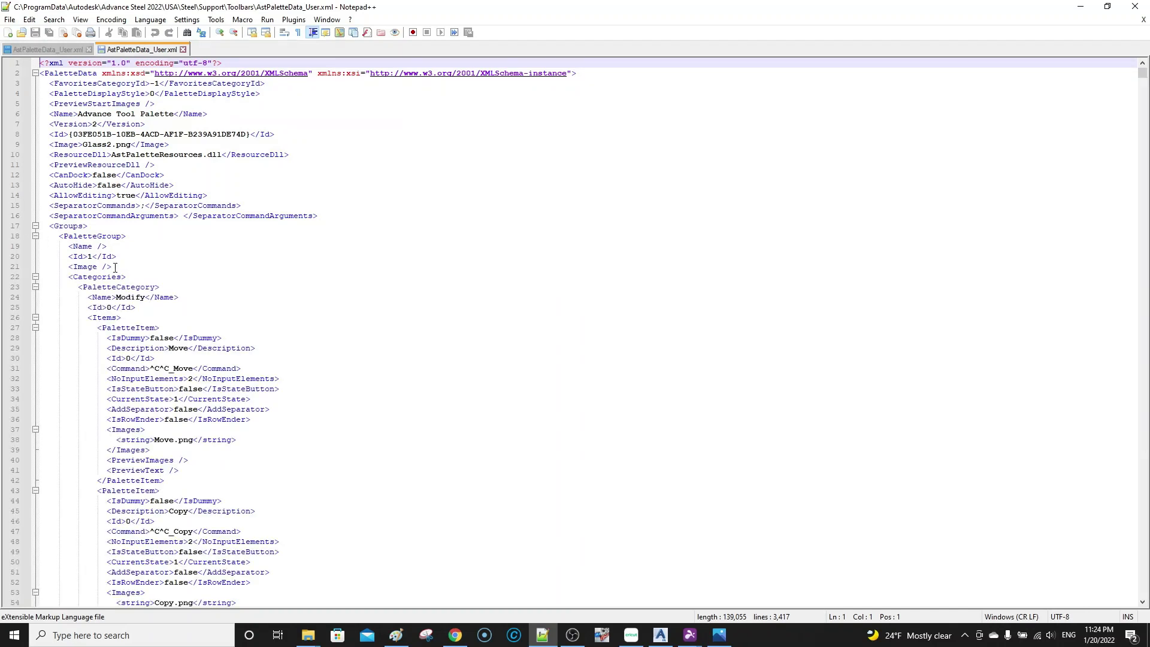
click(35, 288)
click(35, 288)
click(36, 277)
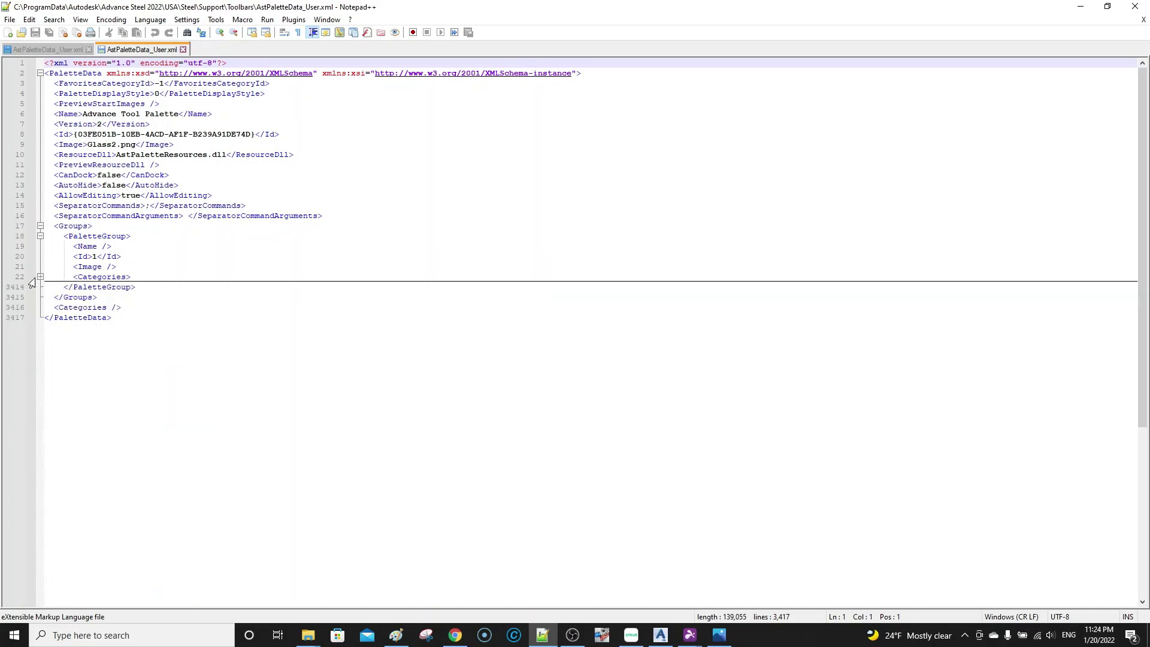
click(40, 277)
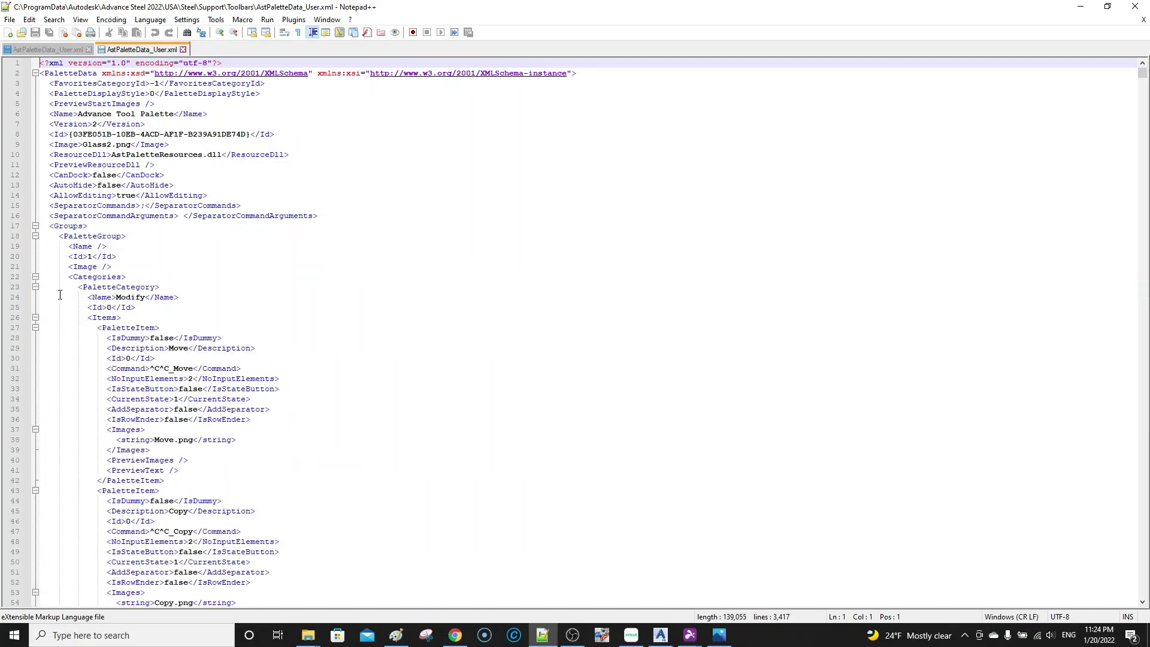
scroll(155, 309, down, 5)
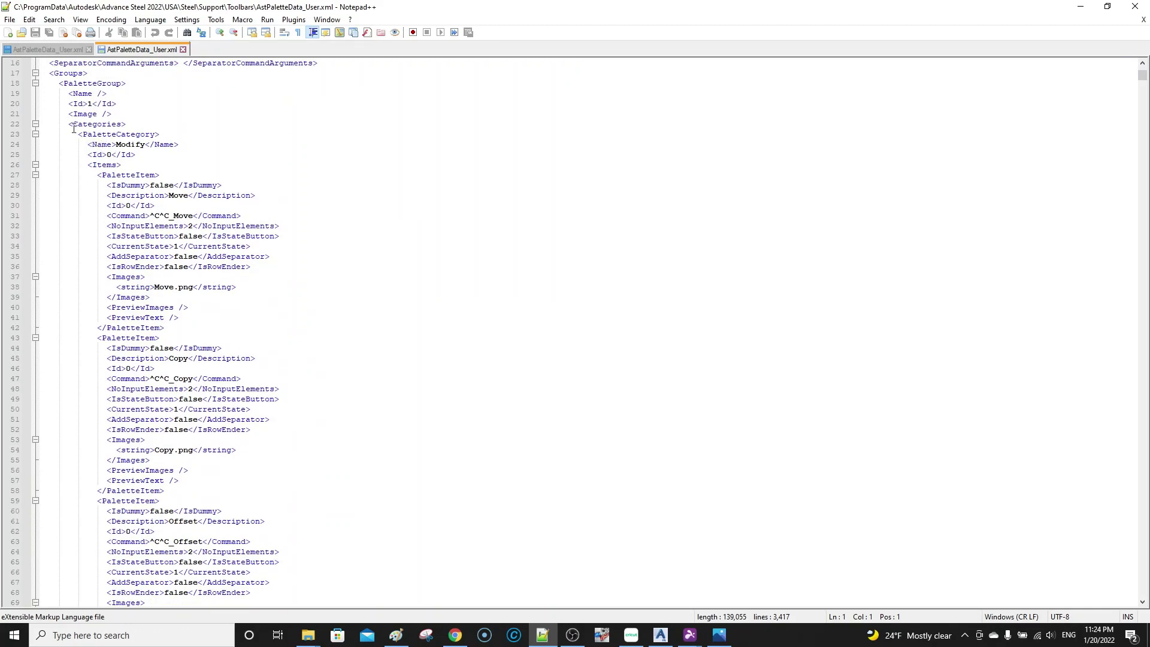
click(35, 124)
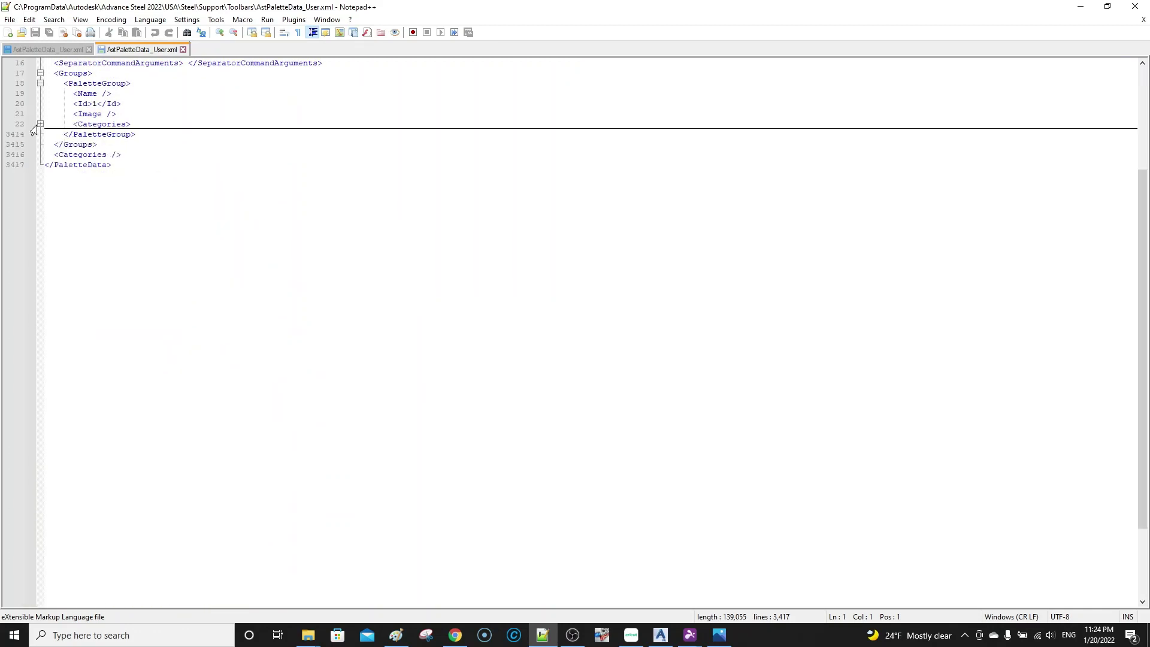
click(41, 124)
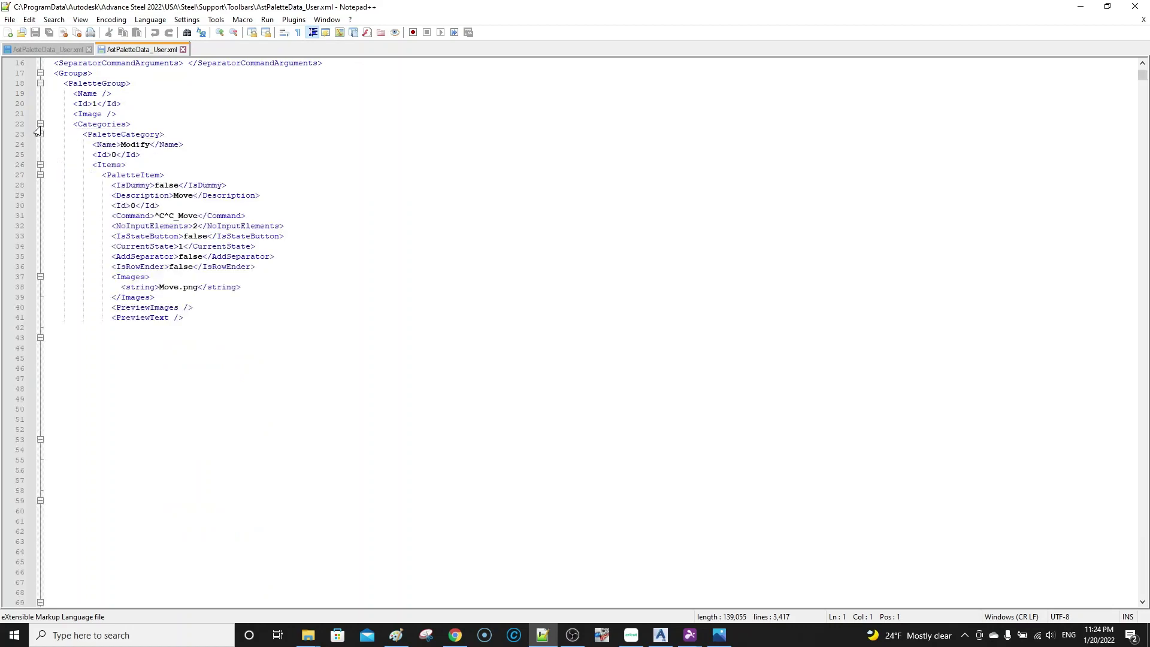
click(35, 175)
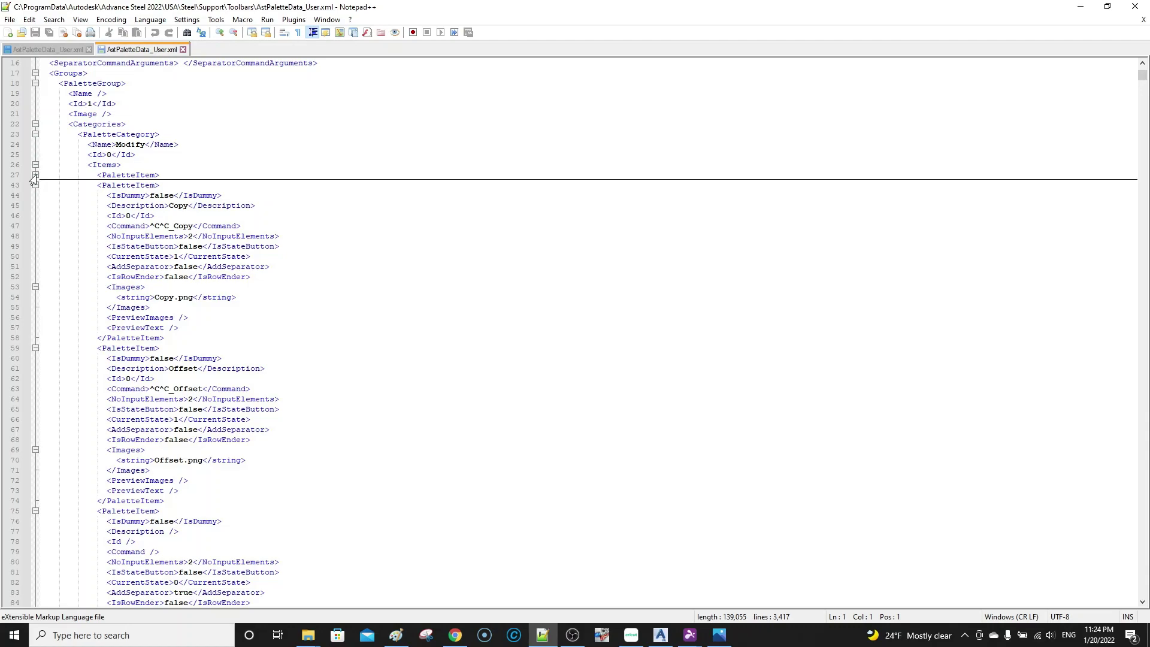
Skim the palette item entries of the first categories down to the Advanced copy and Copy items
scroll(79, 289, down, 20)
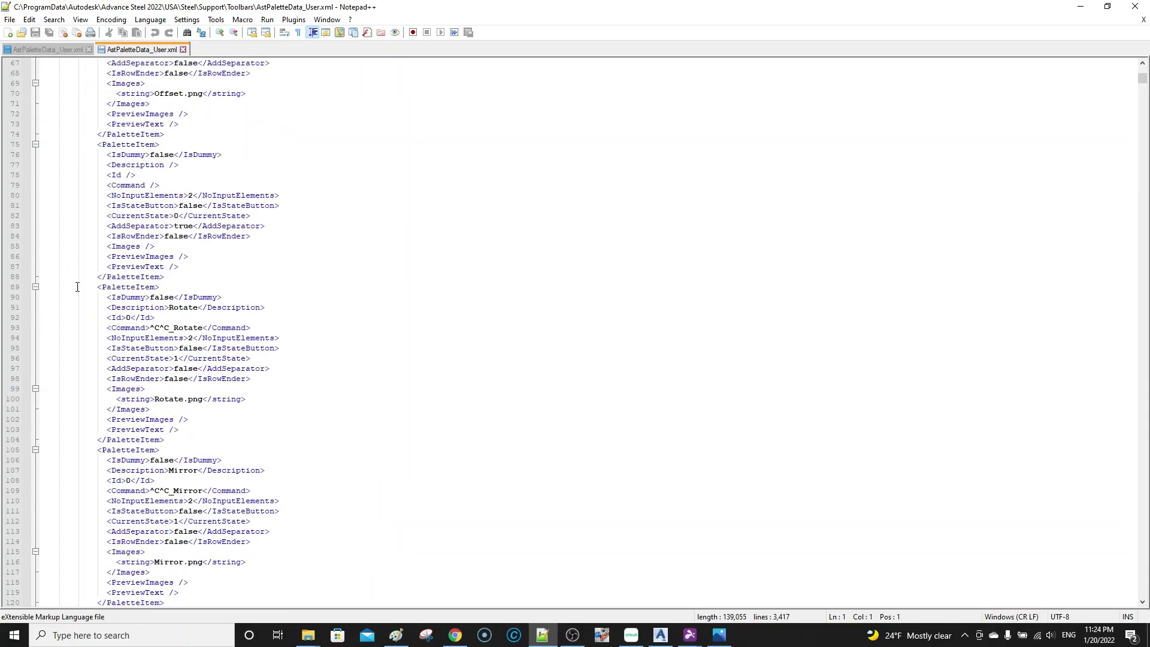
scroll(80, 289, down, 20)
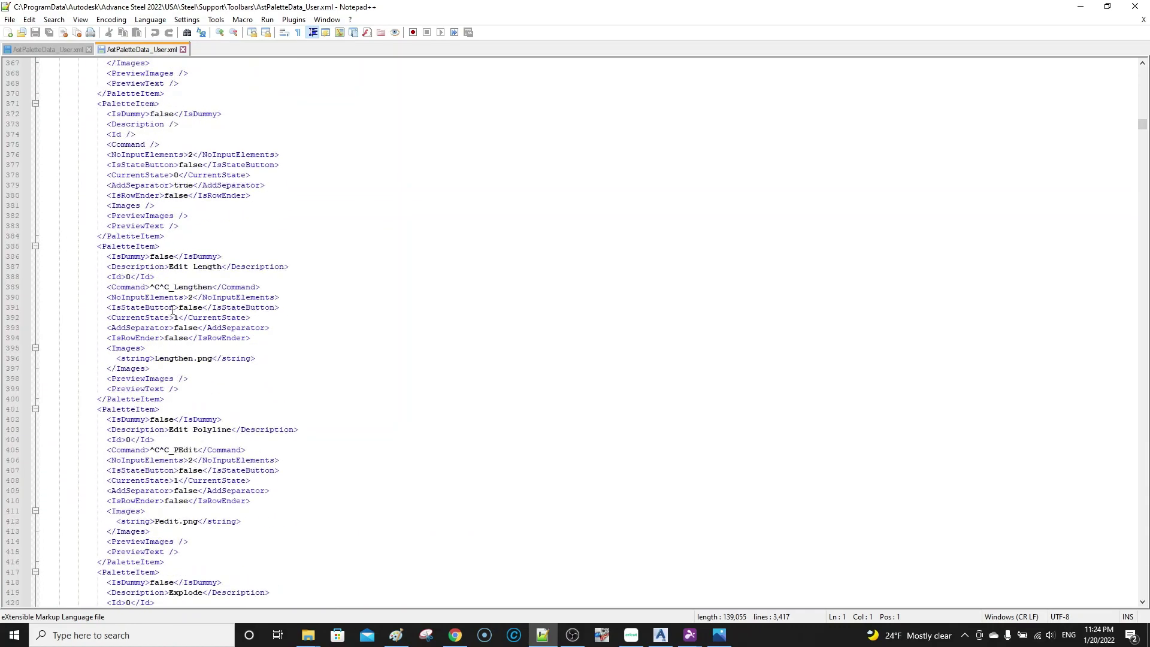
scroll(305, 294, down, 11)
click(311, 296)
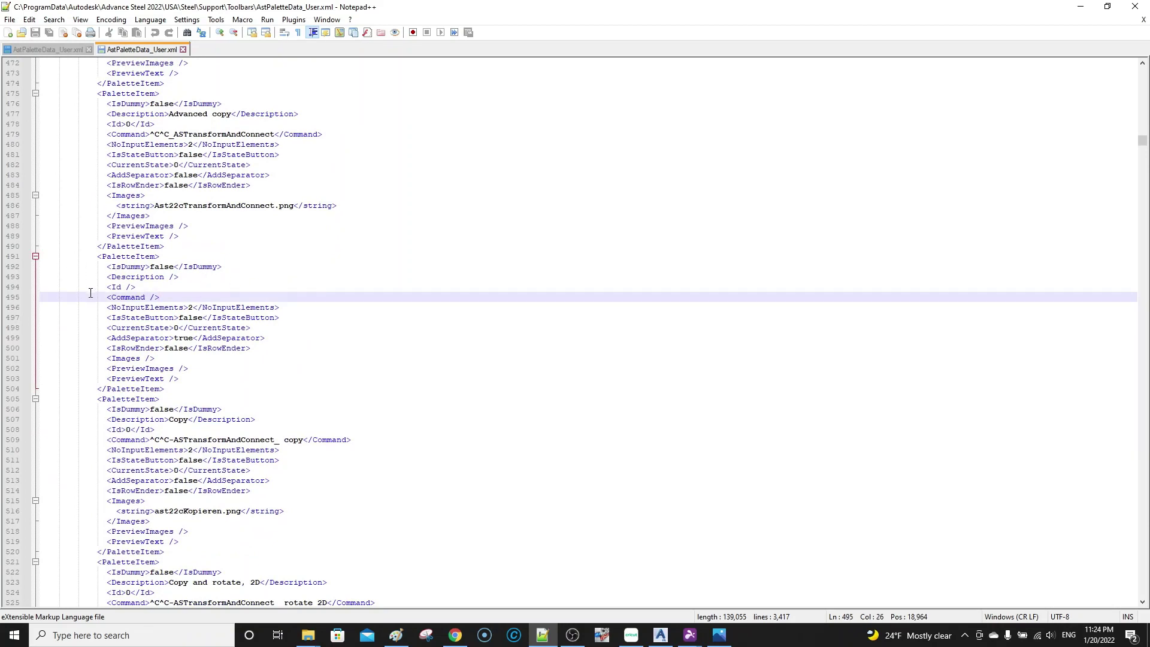
scroll(176, 292, down, 4)
scroll(330, 269, up, 1)
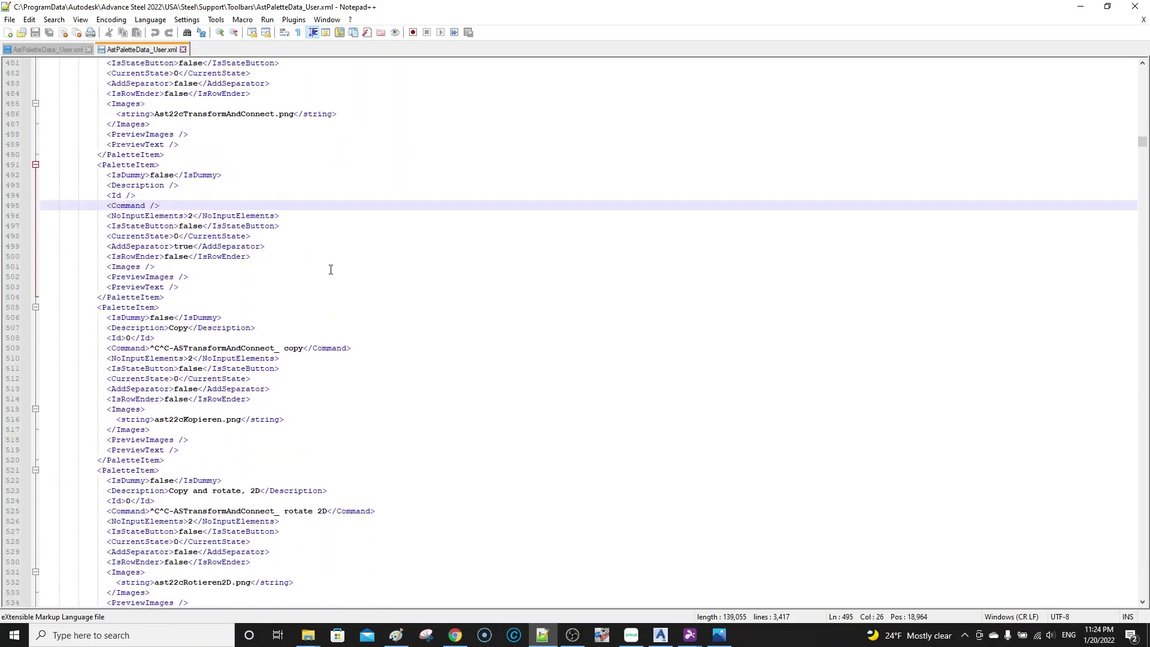
scroll(272, 380, down, 4)
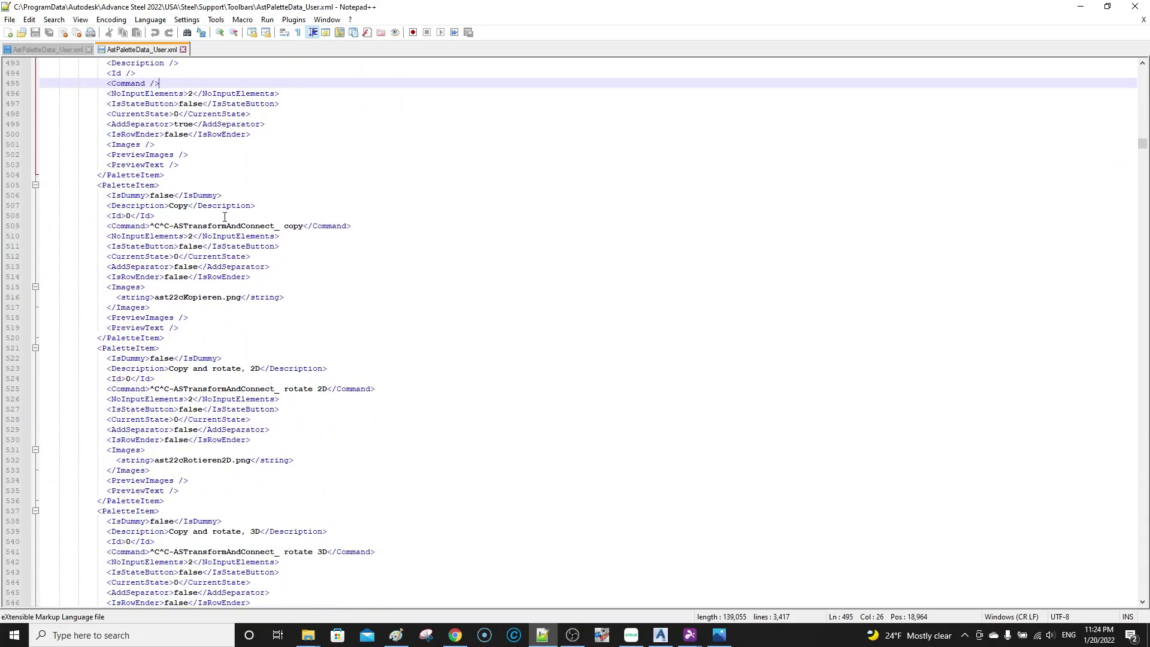
Examine the descriptions, commands and image names of the palette items from Copy and rotate to Building Generator, where the category ends
scroll(240, 239, down, 20)
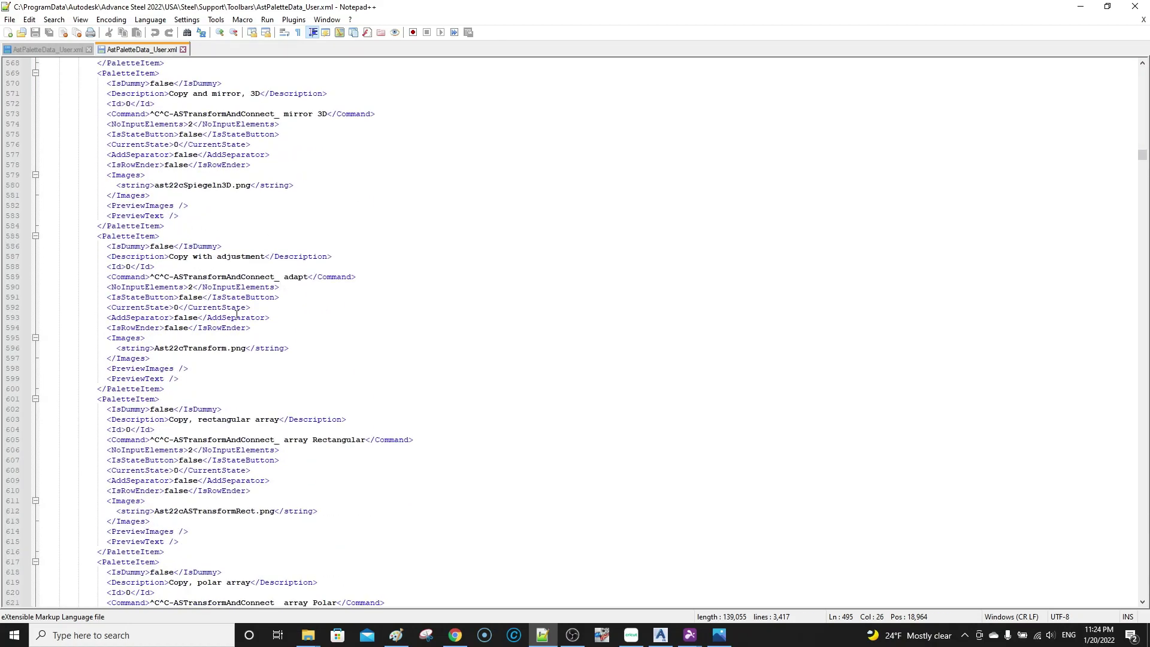
scroll(237, 314, down, 7)
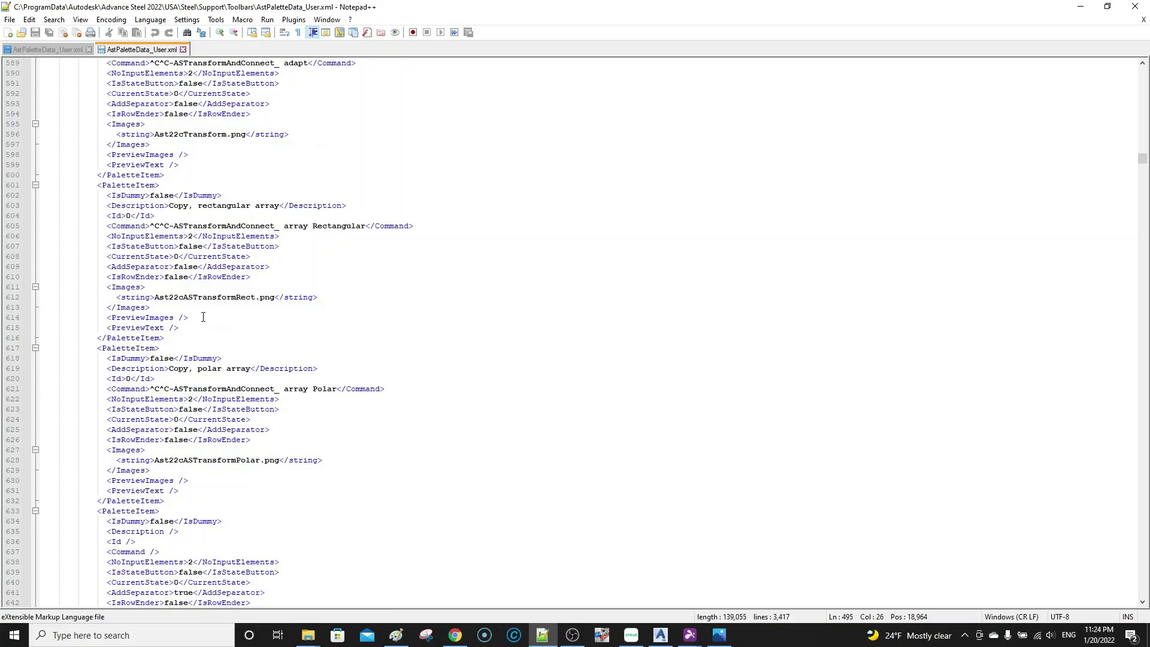
scroll(203, 317, down, 6)
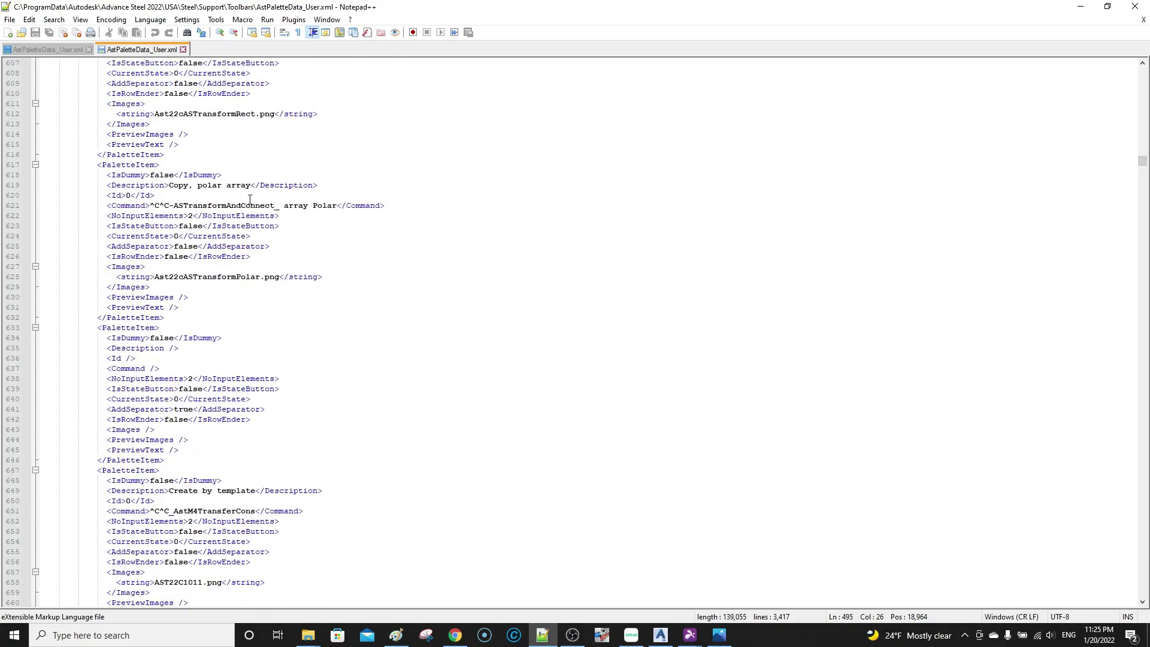
scroll(196, 302, down, 5)
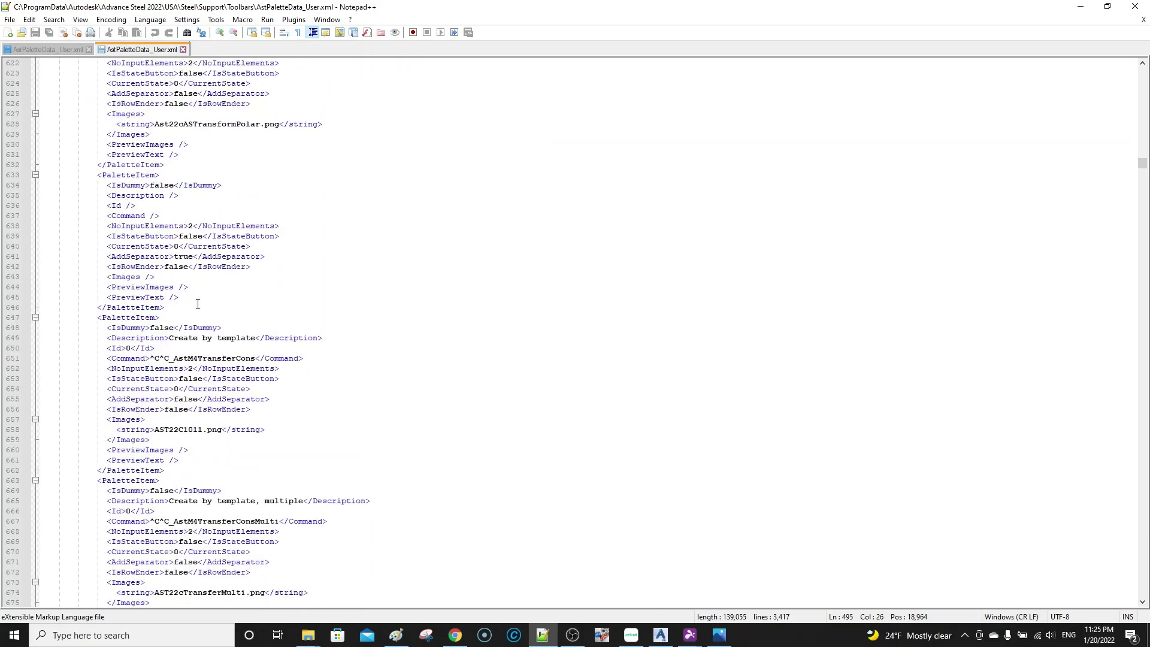
scroll(265, 302, down, 3)
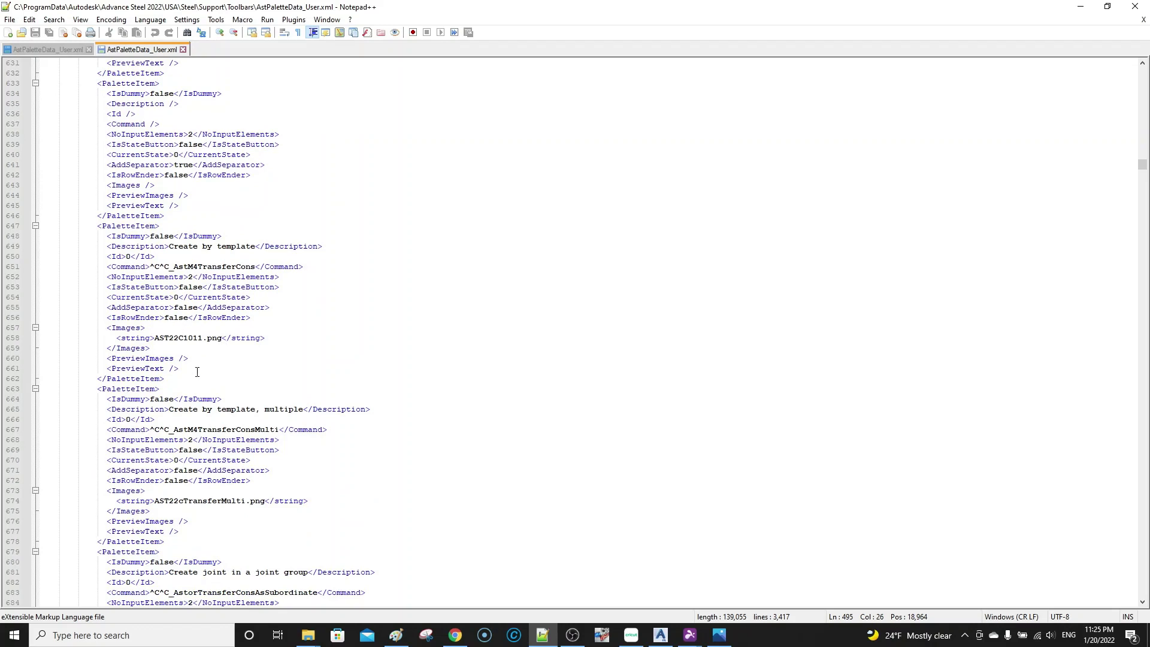
scroll(197, 372, down, 2)
scroll(228, 379, down, 3)
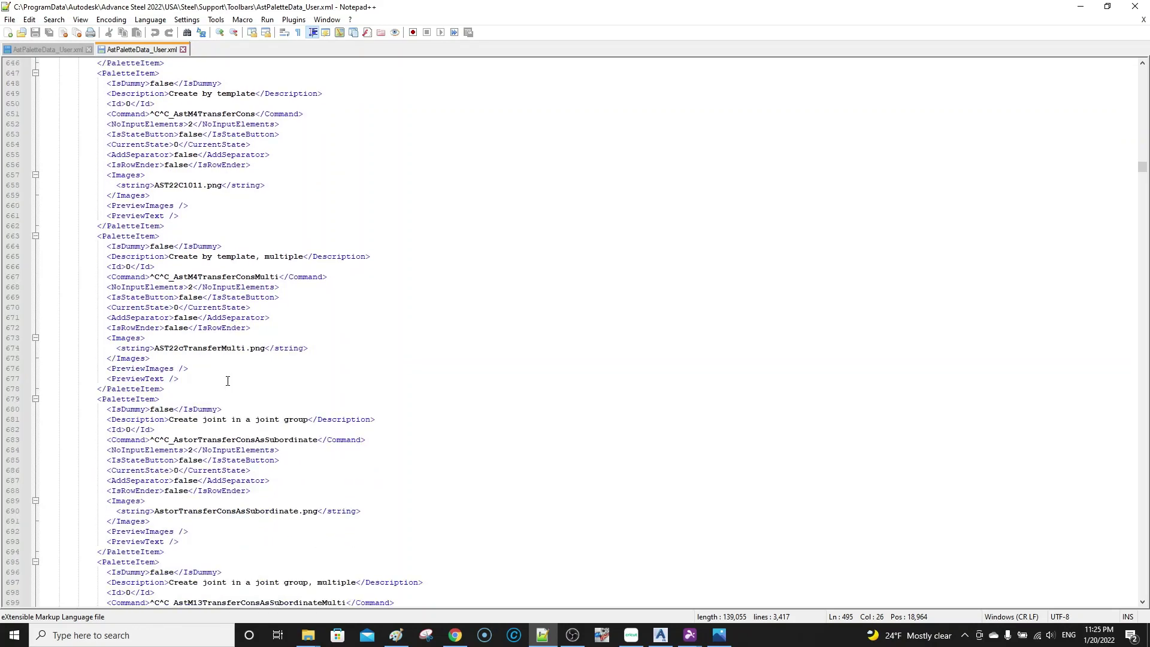
scroll(227, 381, down, 5)
scroll(213, 376, down, 4)
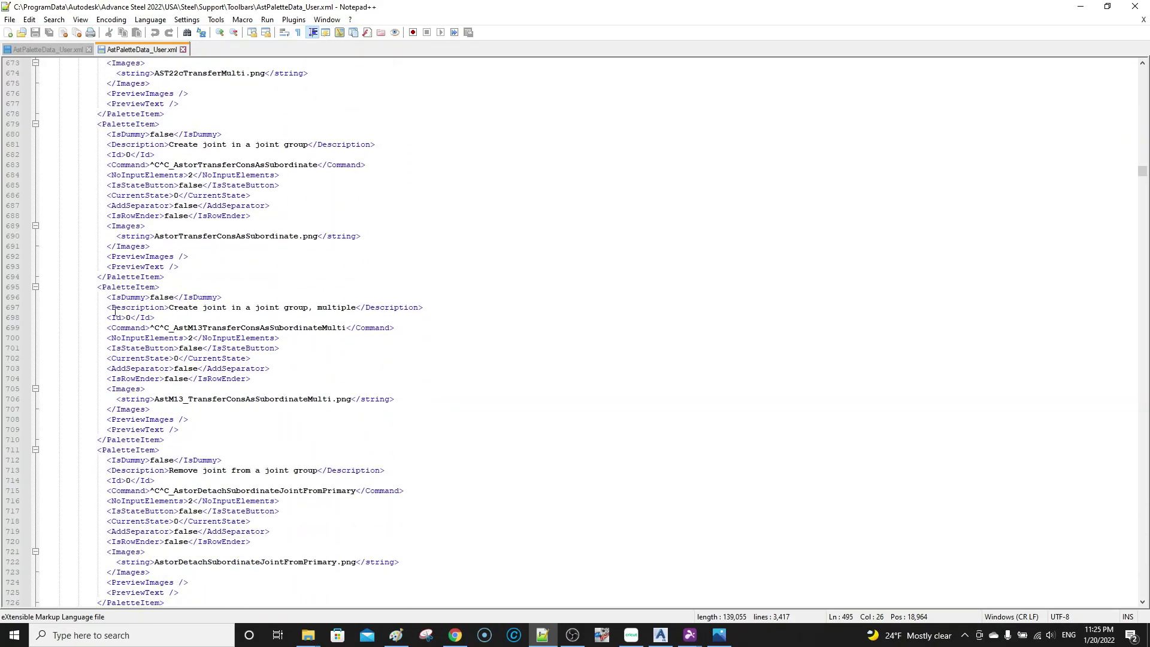
scroll(220, 402, down, 6)
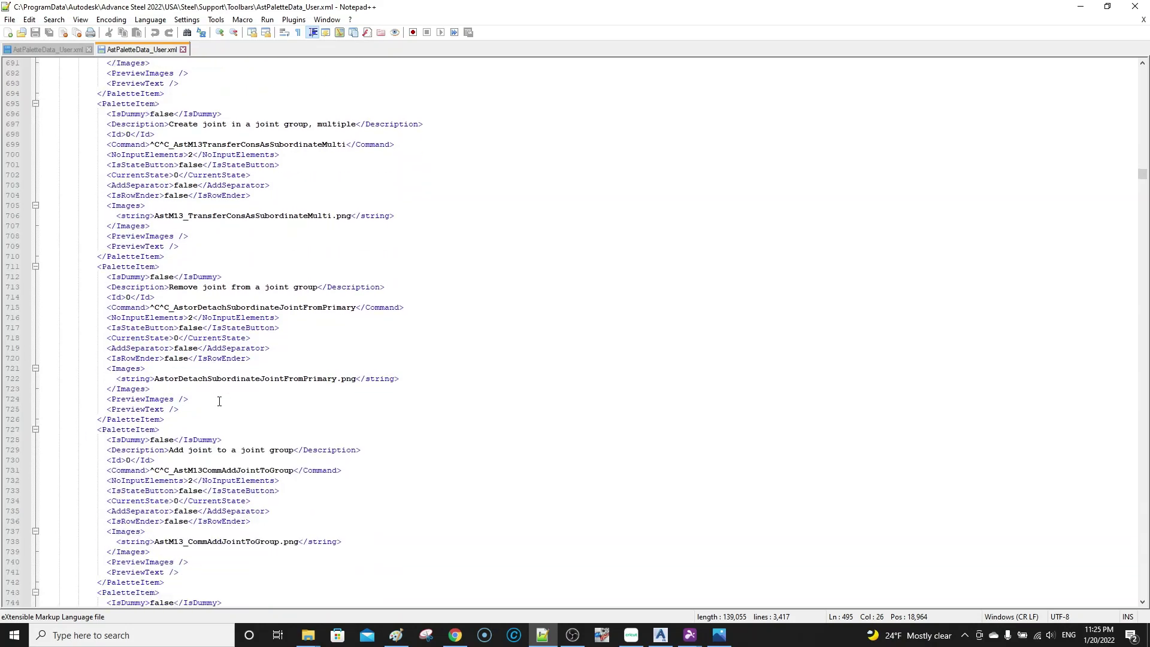
scroll(213, 399, down, 9)
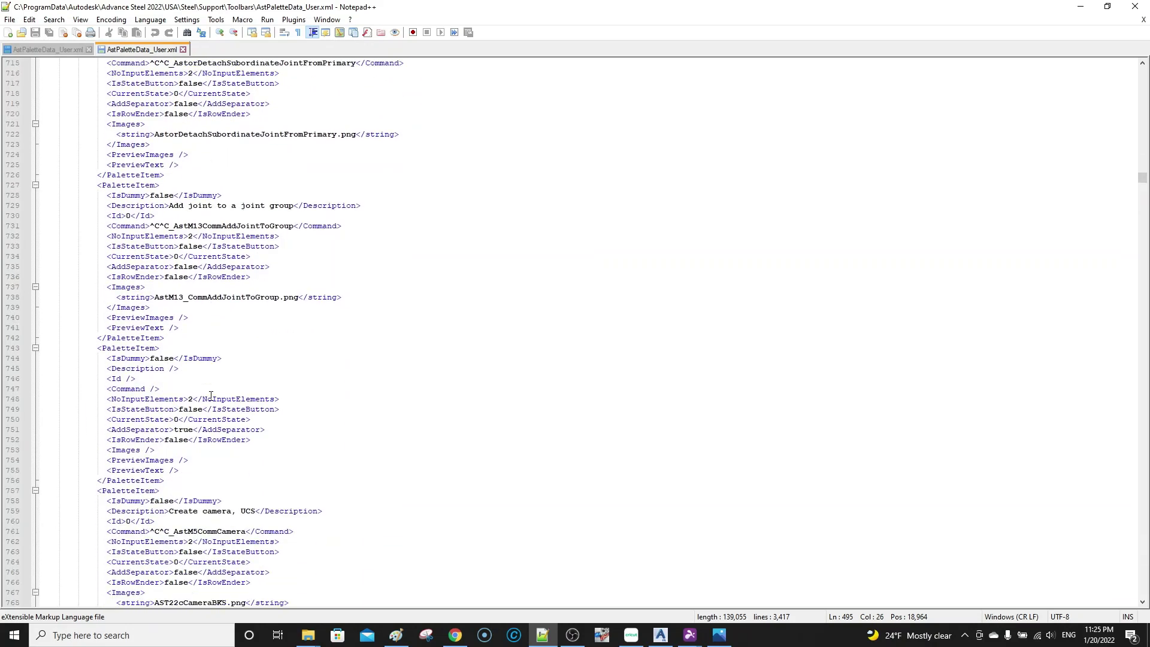
scroll(211, 396, down, 2)
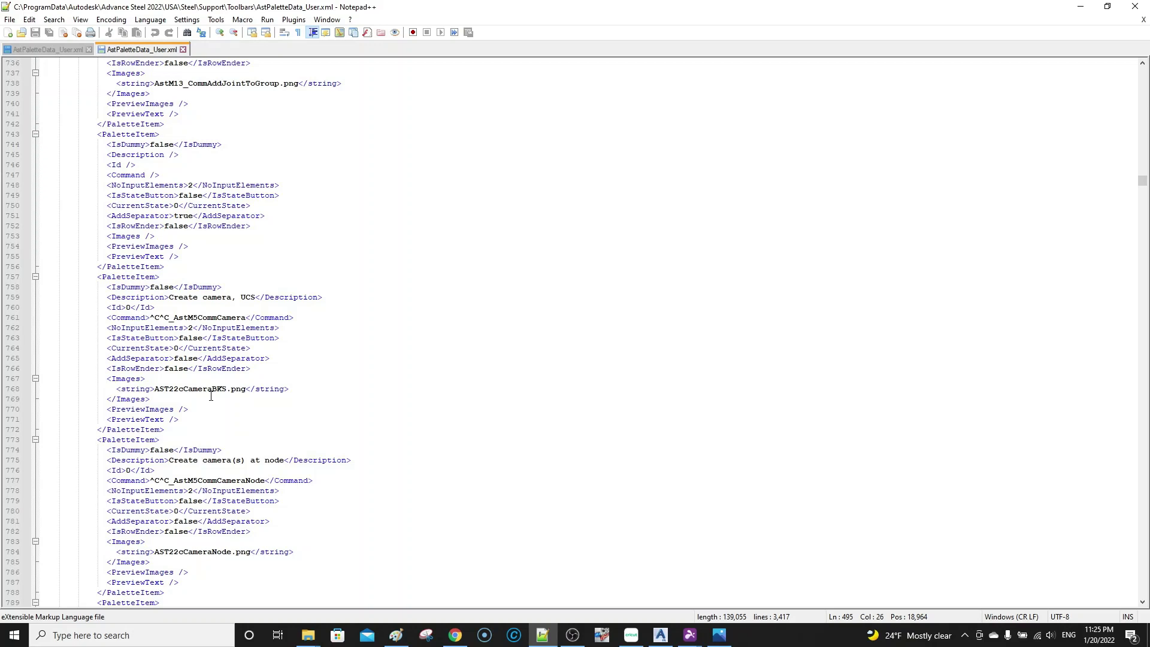
scroll(211, 396, down, 6)
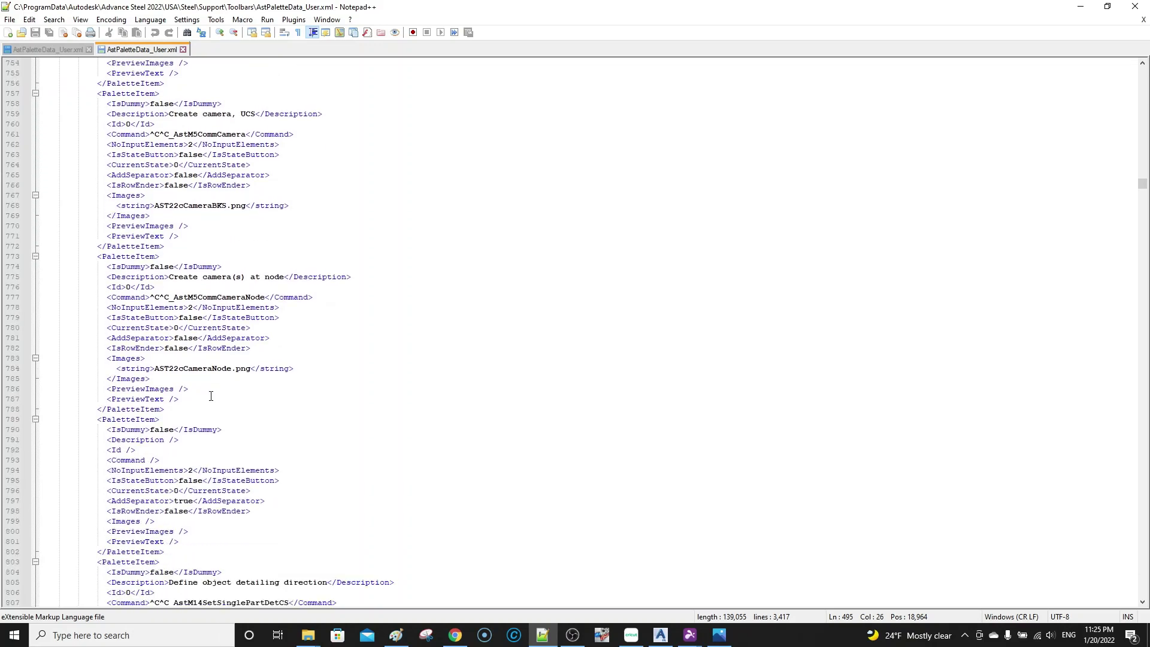
scroll(211, 395, down, 13)
scroll(211, 396, down, 2)
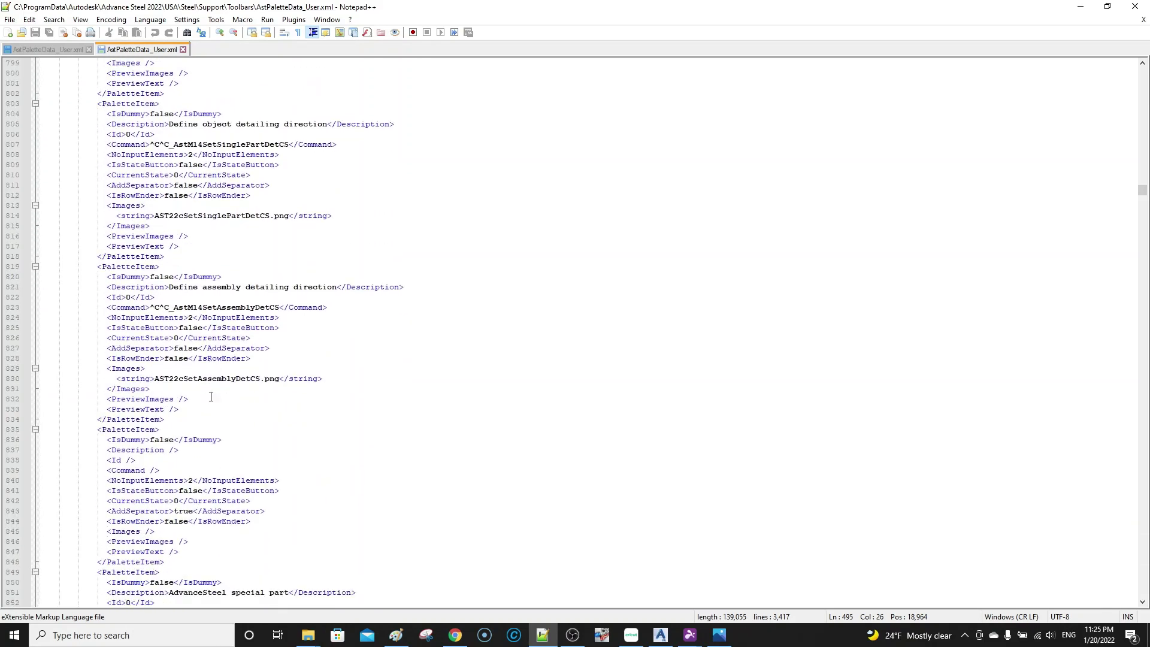
scroll(211, 396, down, 5)
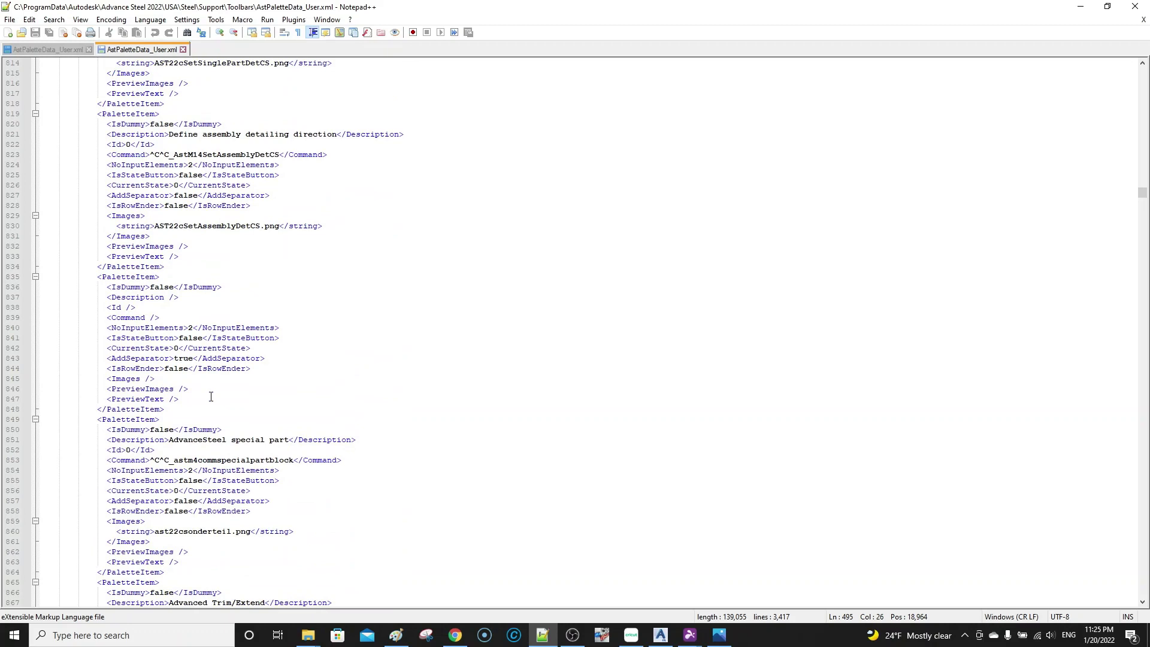
scroll(211, 396, down, 2)
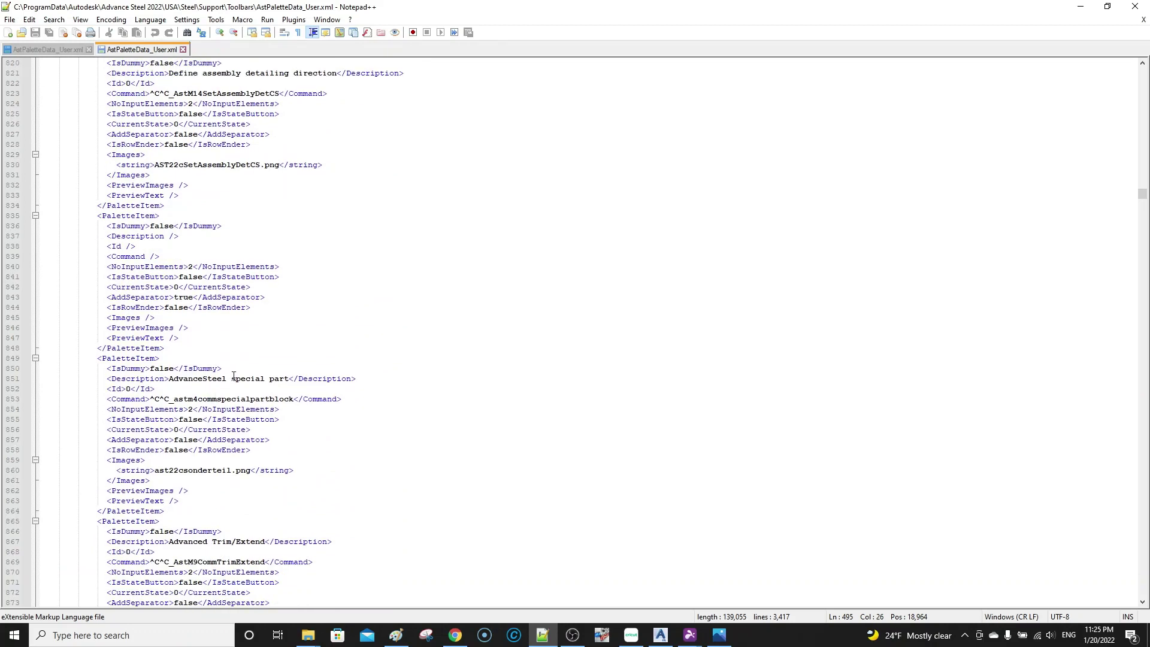
scroll(229, 412, down, 12)
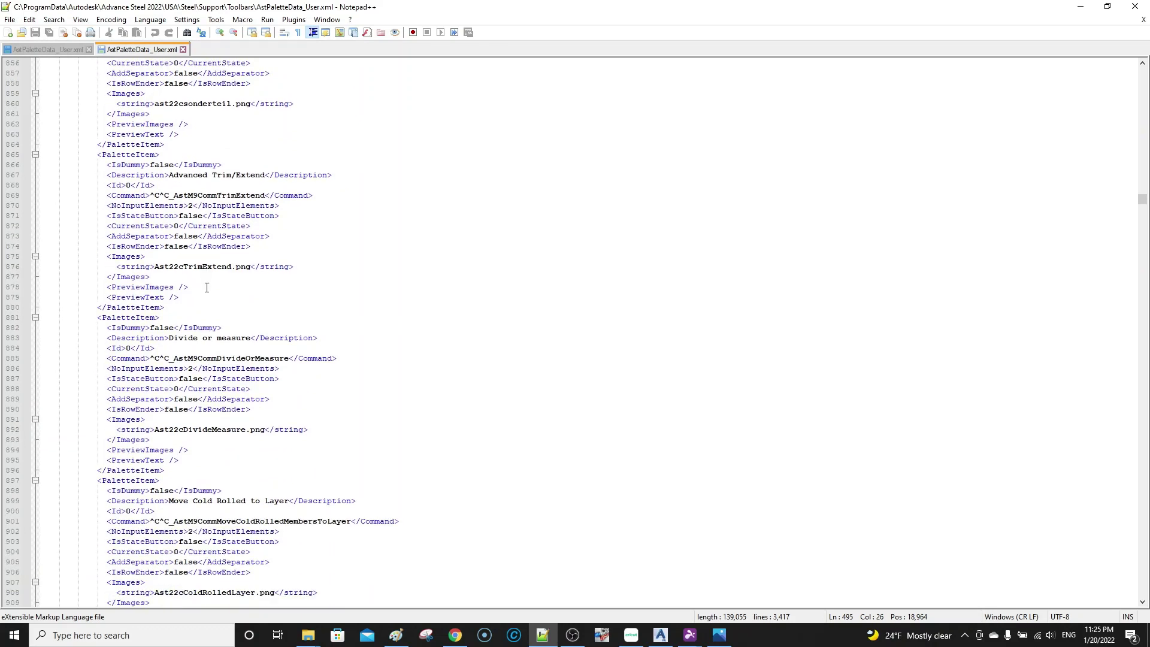
scroll(222, 342, down, 4)
scroll(222, 342, down, 2)
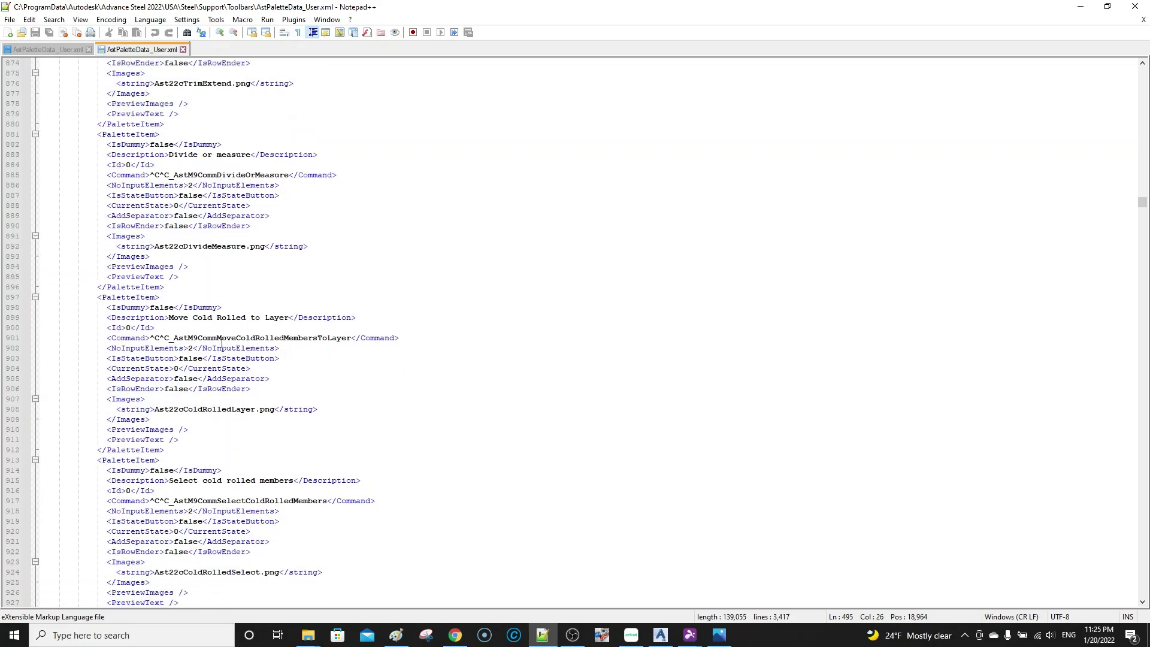
scroll(222, 319, down, 2)
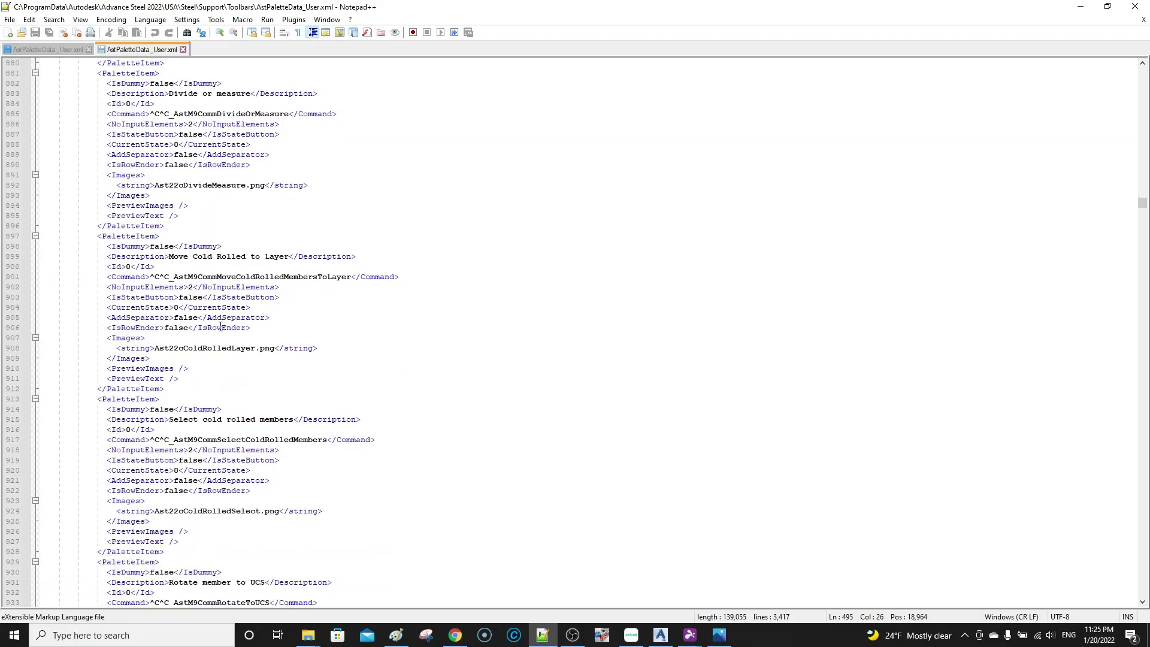
scroll(221, 326, down, 2)
scroll(221, 326, down, 10)
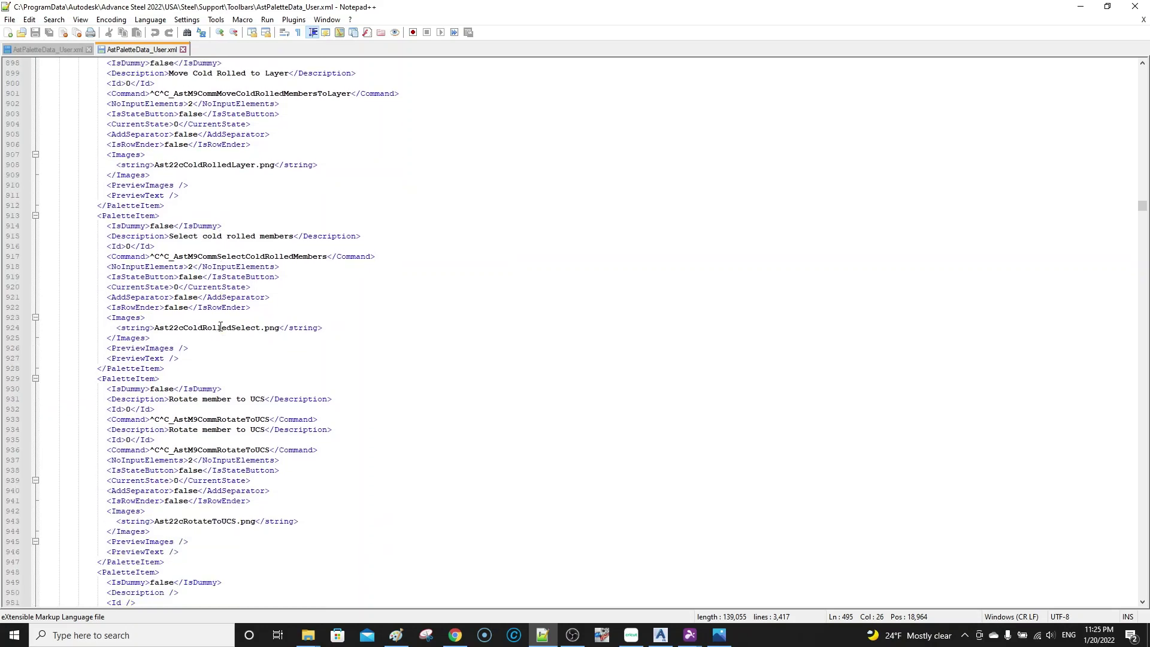
scroll(220, 326, down, 1)
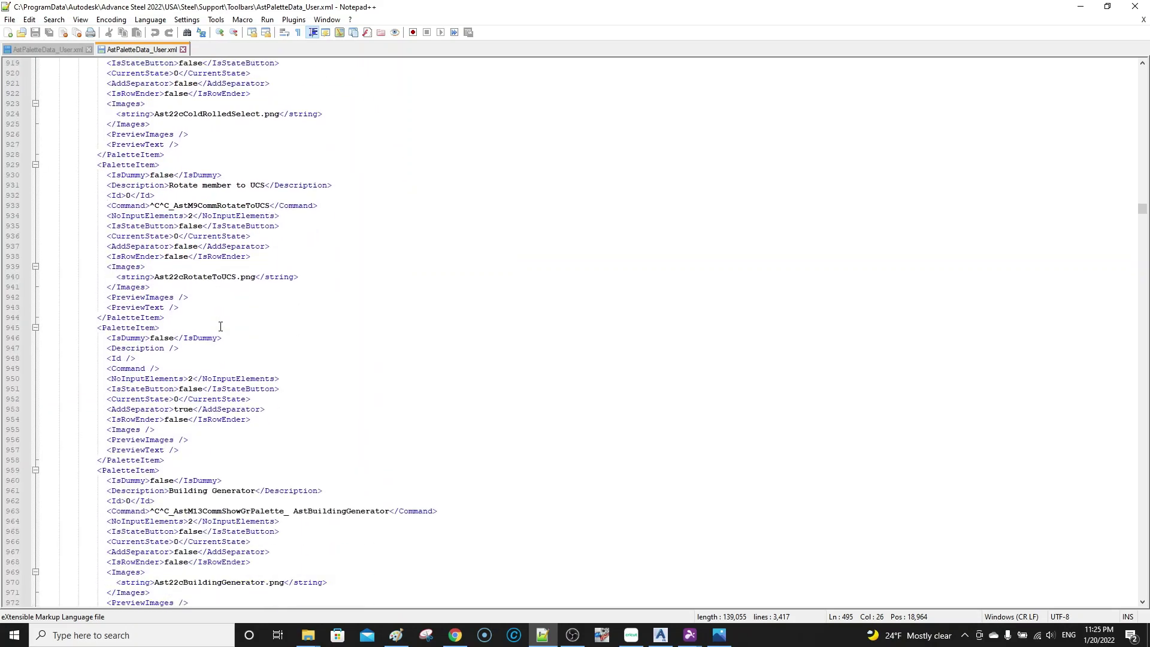
scroll(220, 326, down, 7)
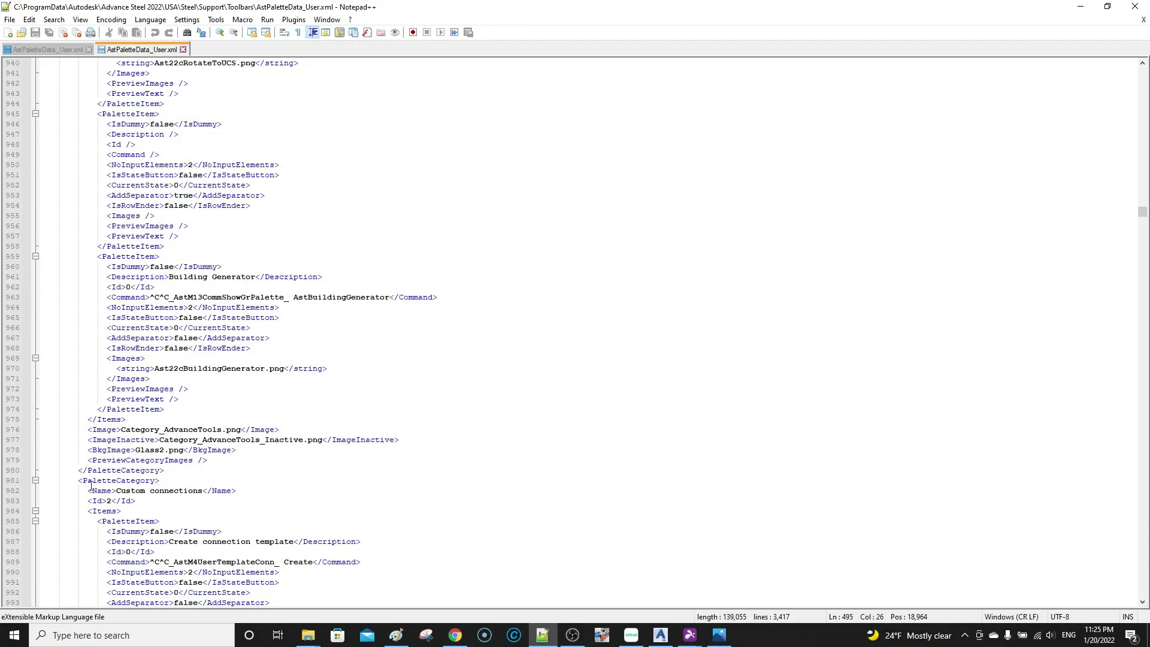
Fold the Custom connections, UCS, Selection, Selection filters, Quick views and Features PaletteCategory blocks to reach the ADM category
click(35, 480)
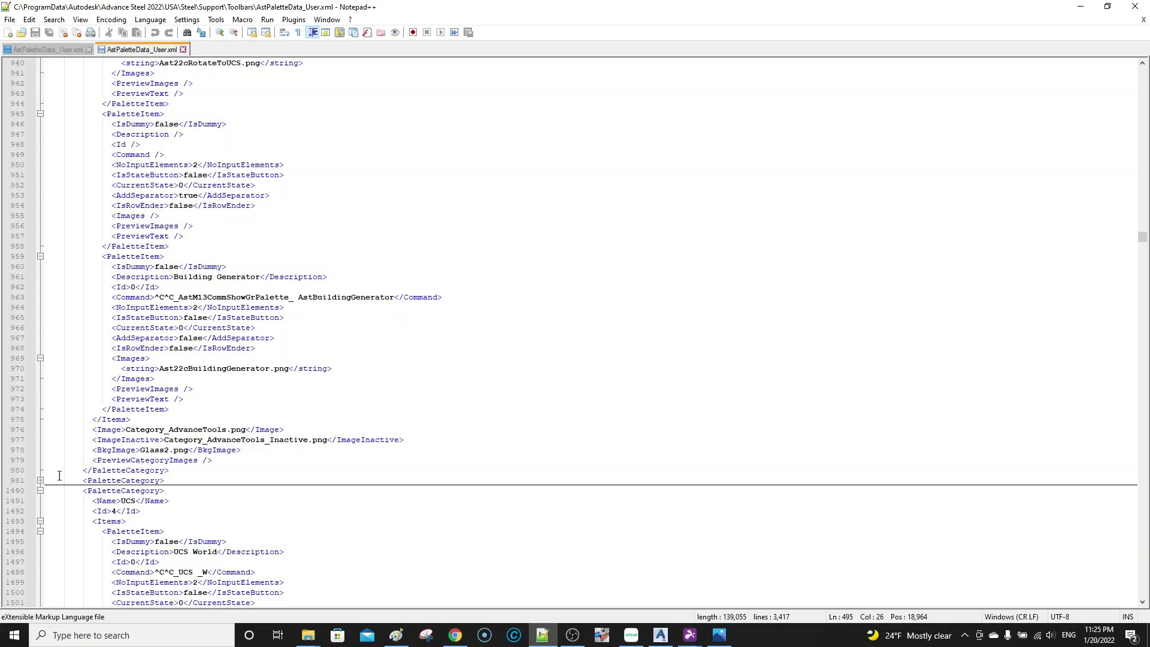
scroll(103, 465, up, 6)
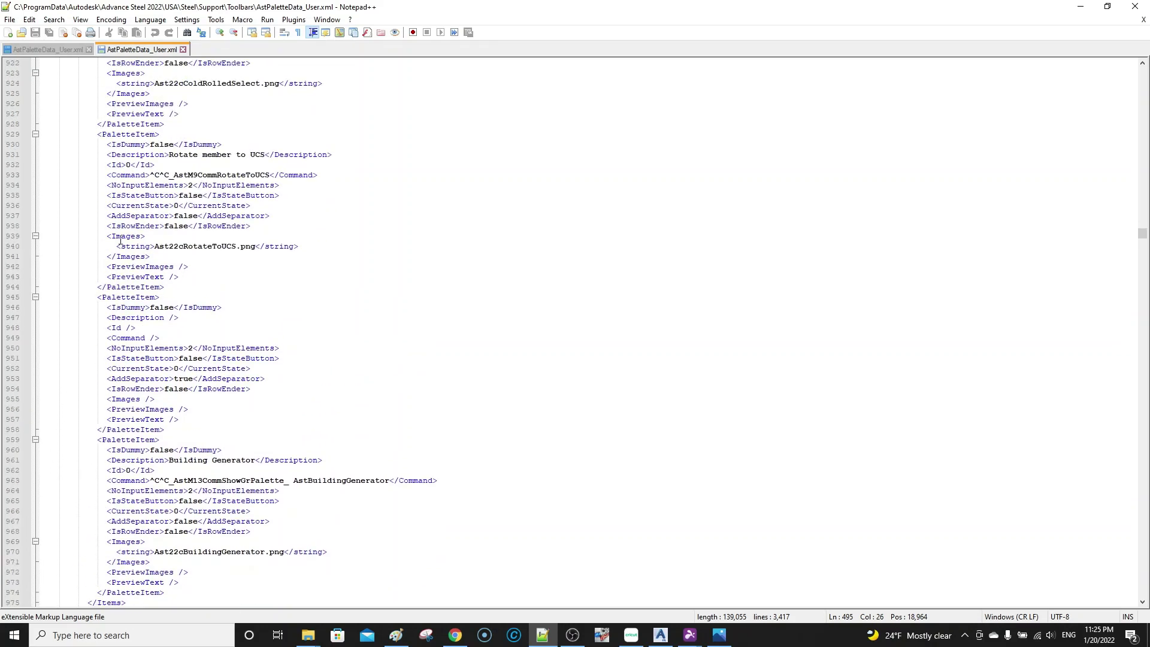
scroll(115, 265, down, 8)
scroll(115, 266, down, 3)
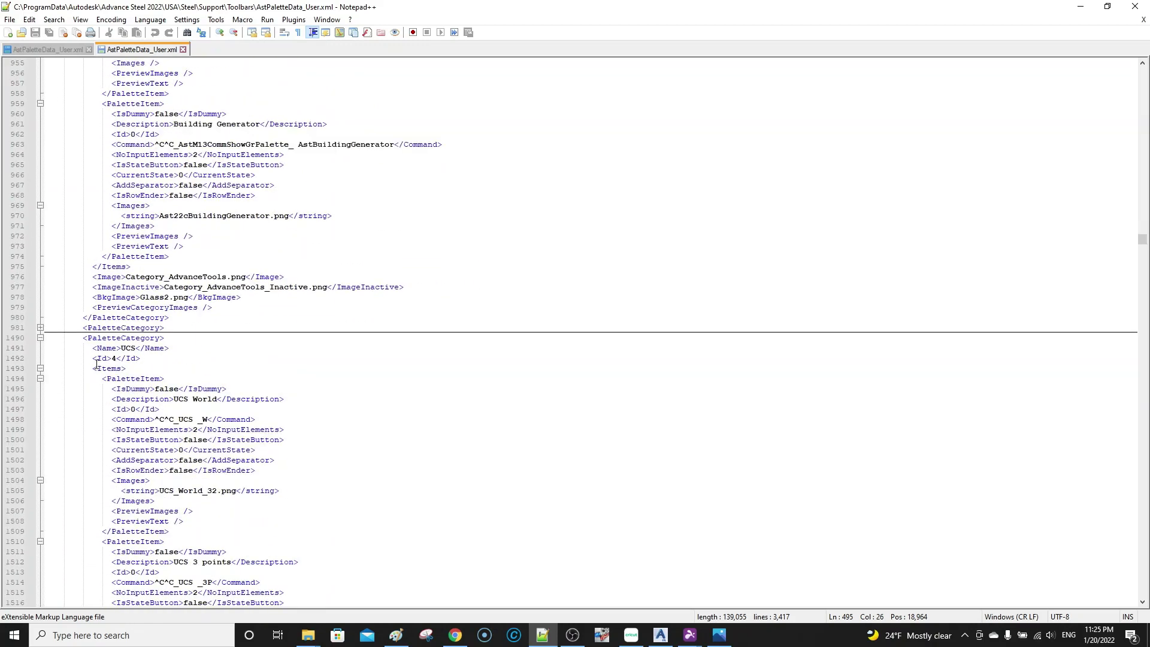
click(39, 339)
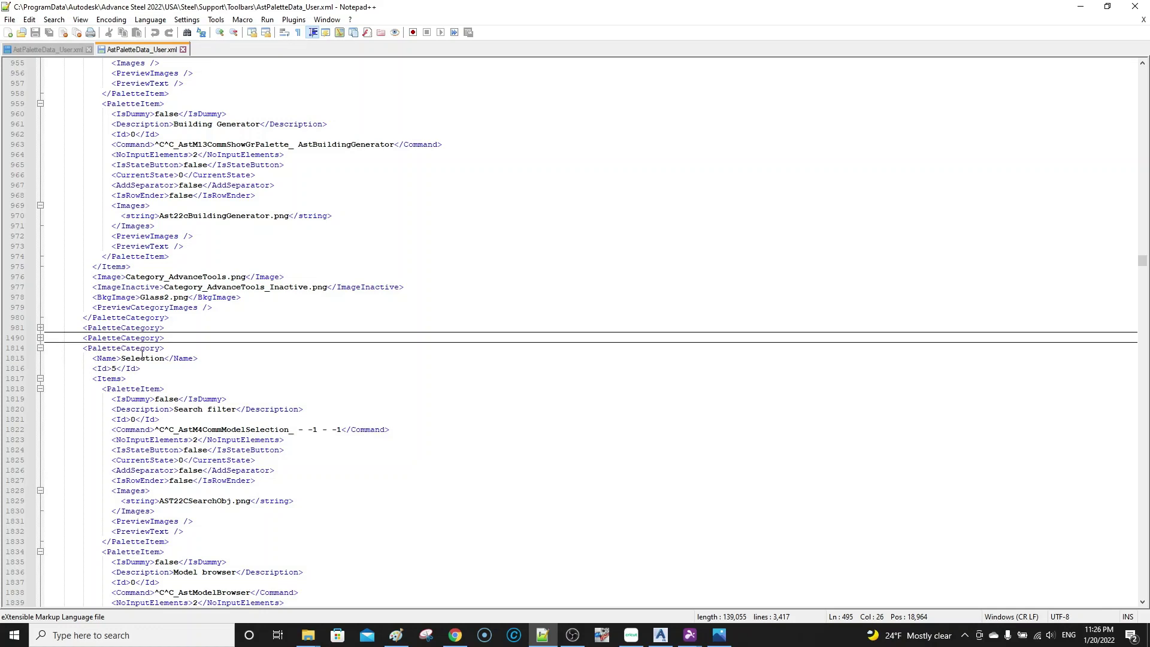
click(41, 348)
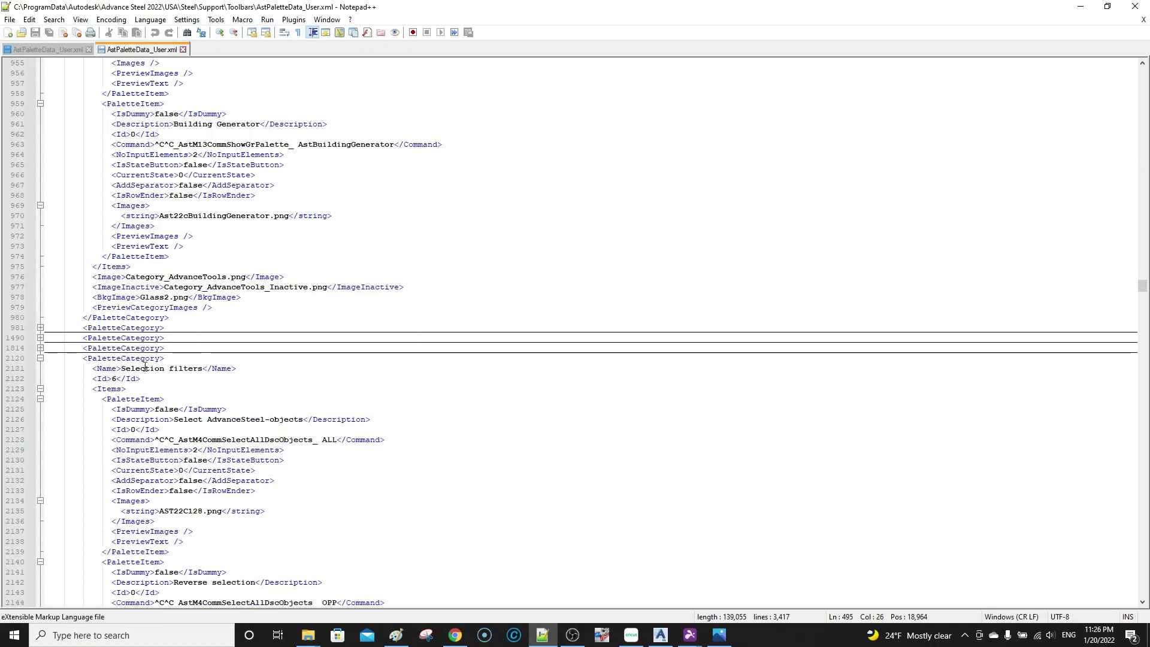
click(40, 358)
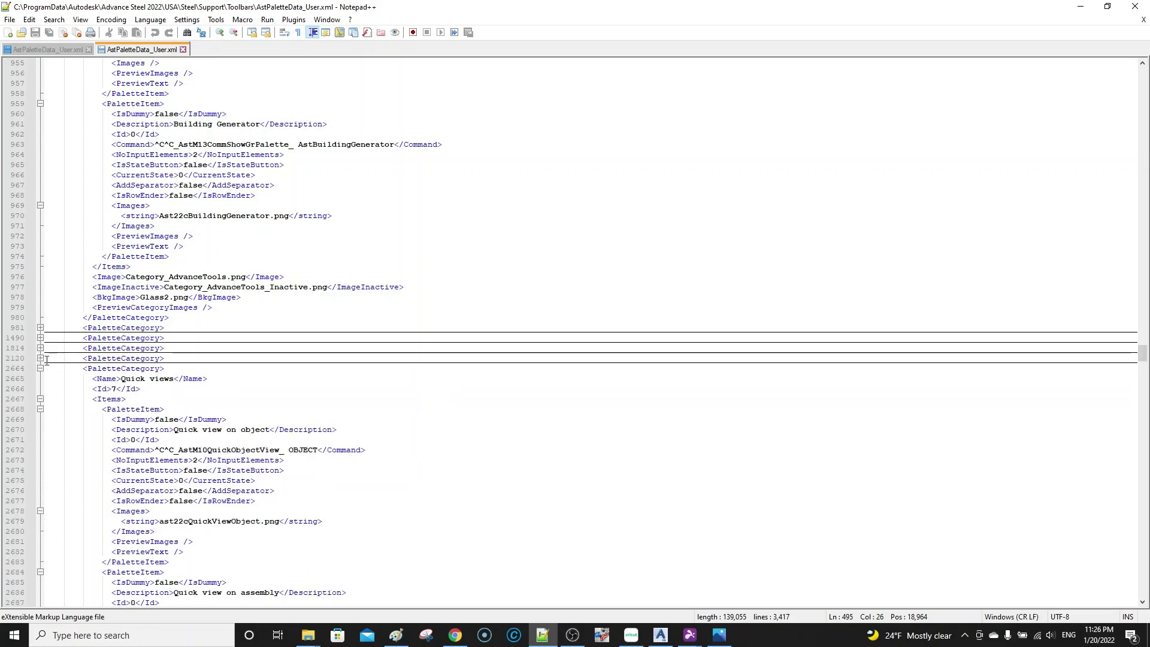
click(40, 368)
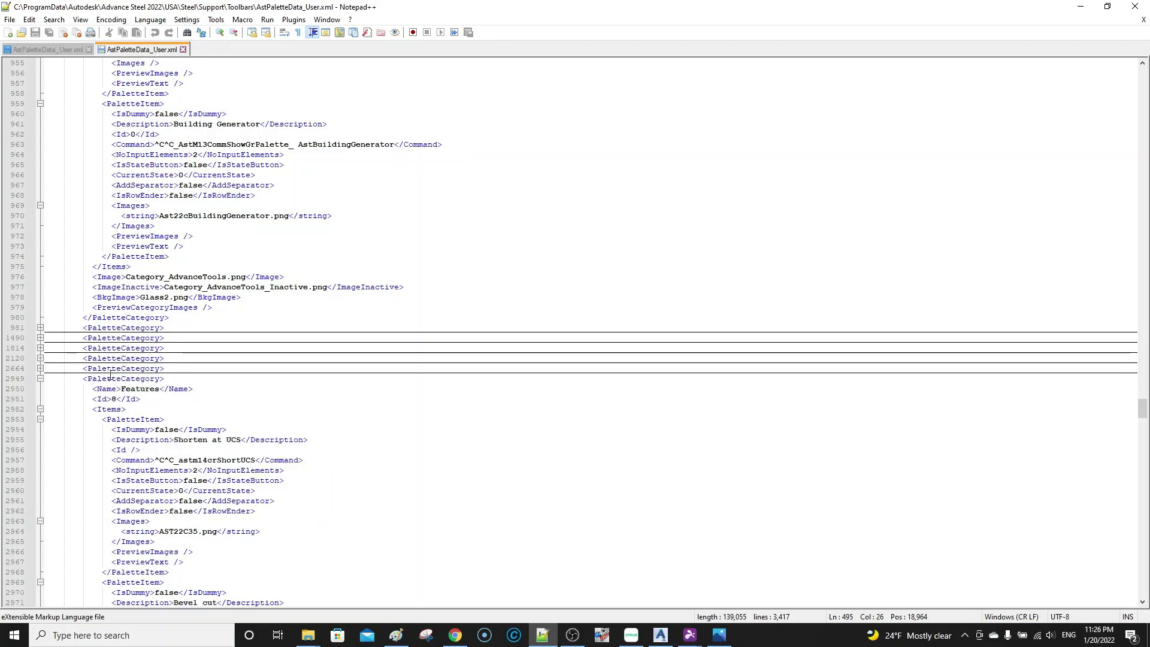
click(40, 379)
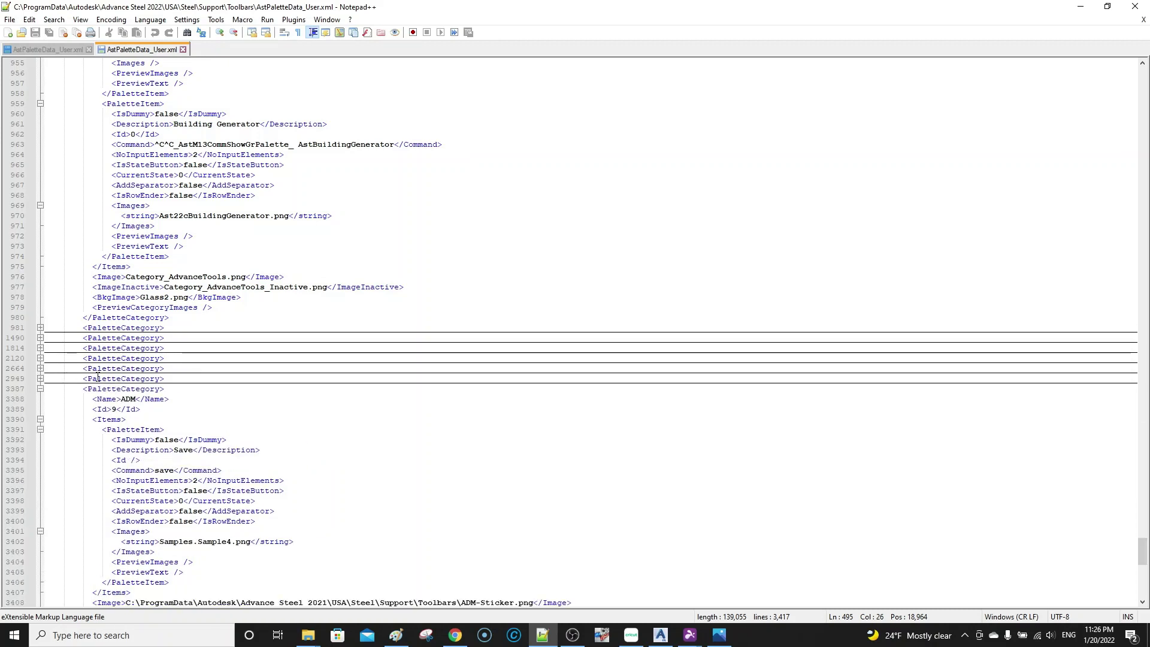
Change the folder version in the ADM category's Image path to Advance Steel 2022
scroll(132, 399, down, 6)
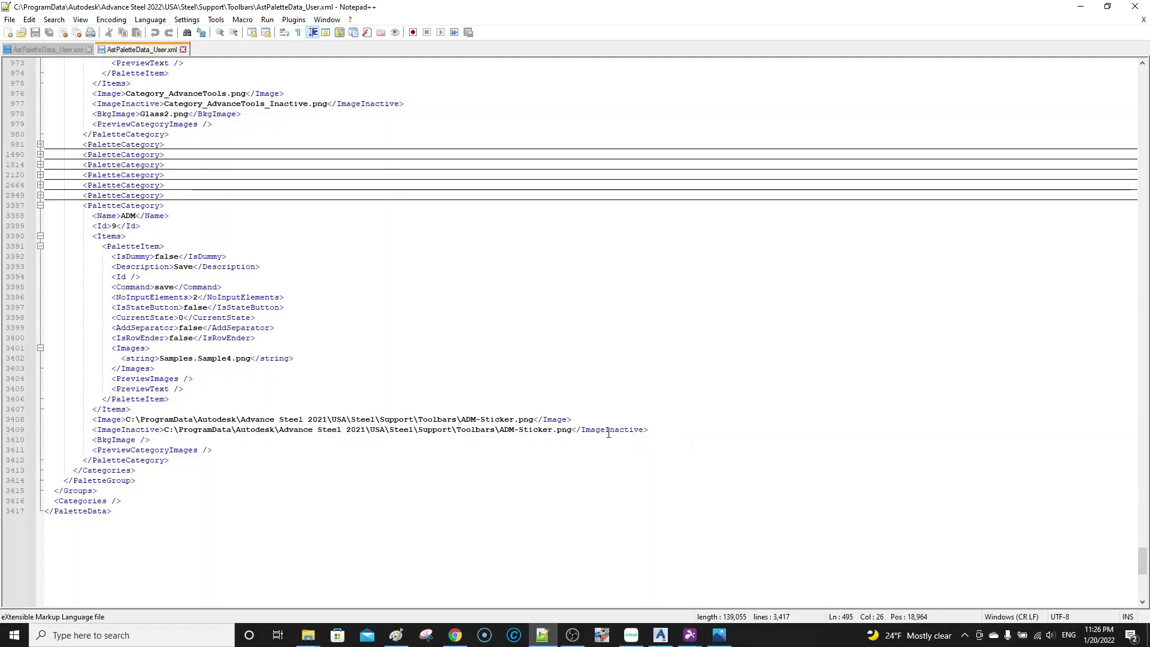
click(328, 419)
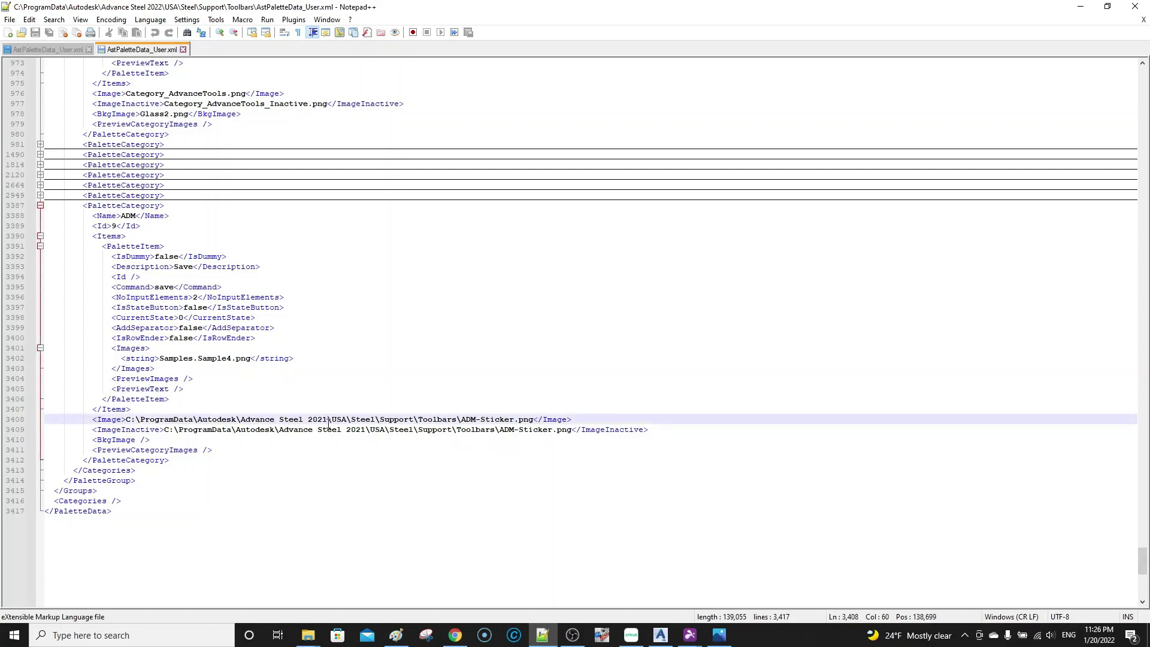
key(BackSpace)
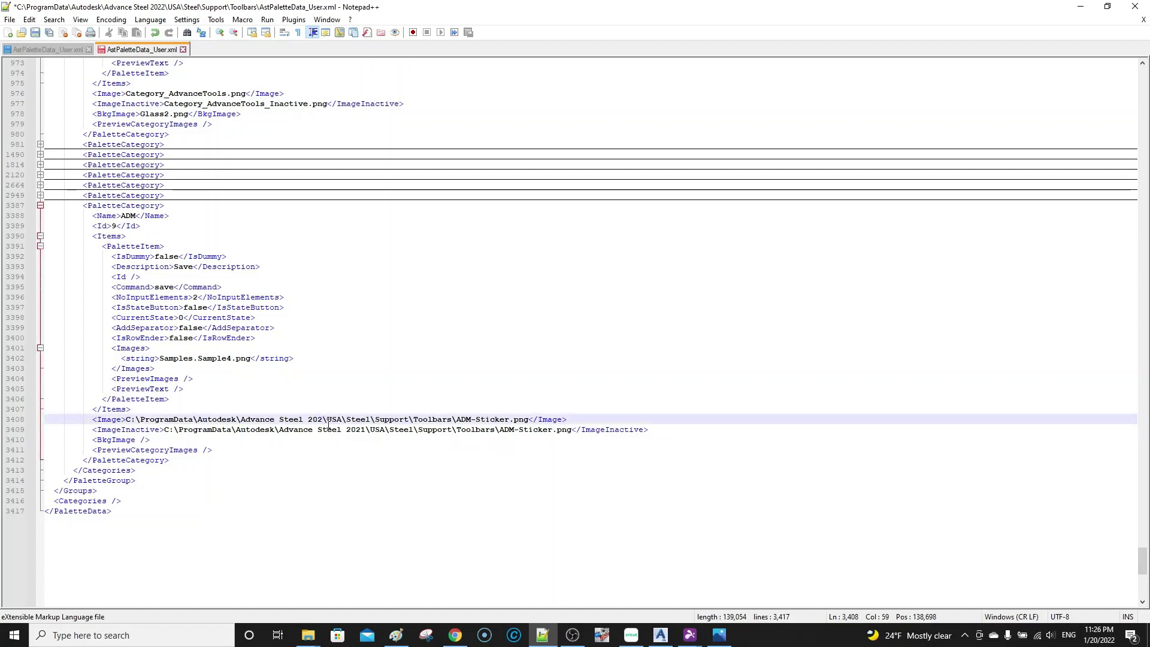
text(2)
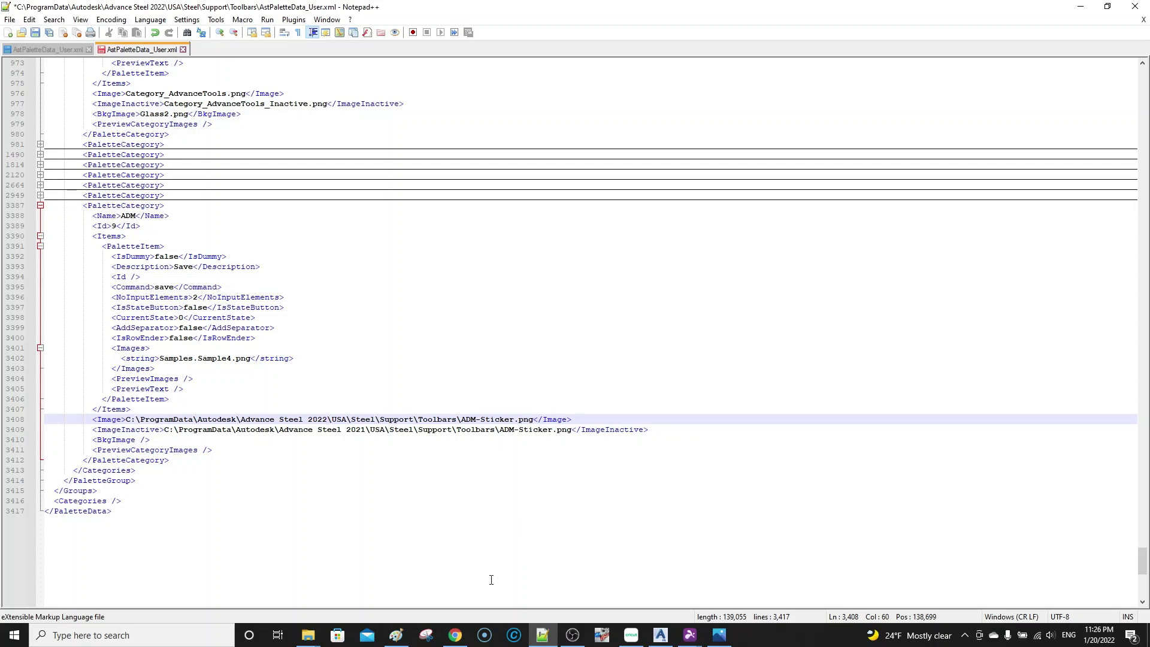
Copy the file name ADM-Sticker_Inactive from the PNG image in the Advance Steel 2022 Toolbars folder, leaving the file's name as is
click(308, 634)
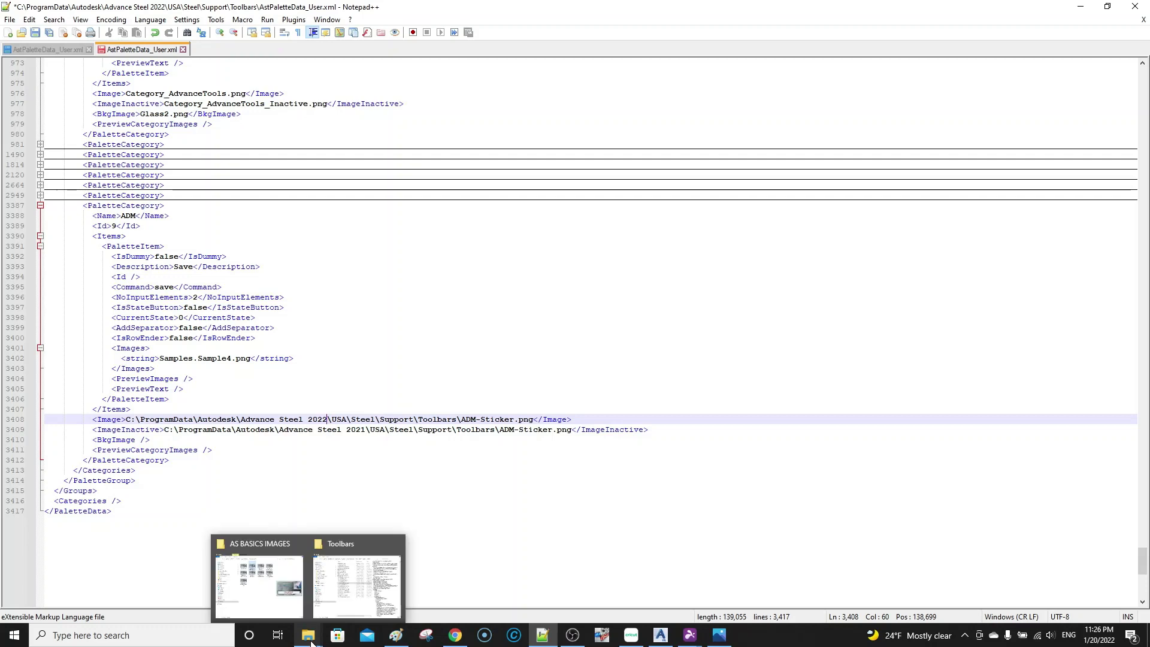
click(326, 581)
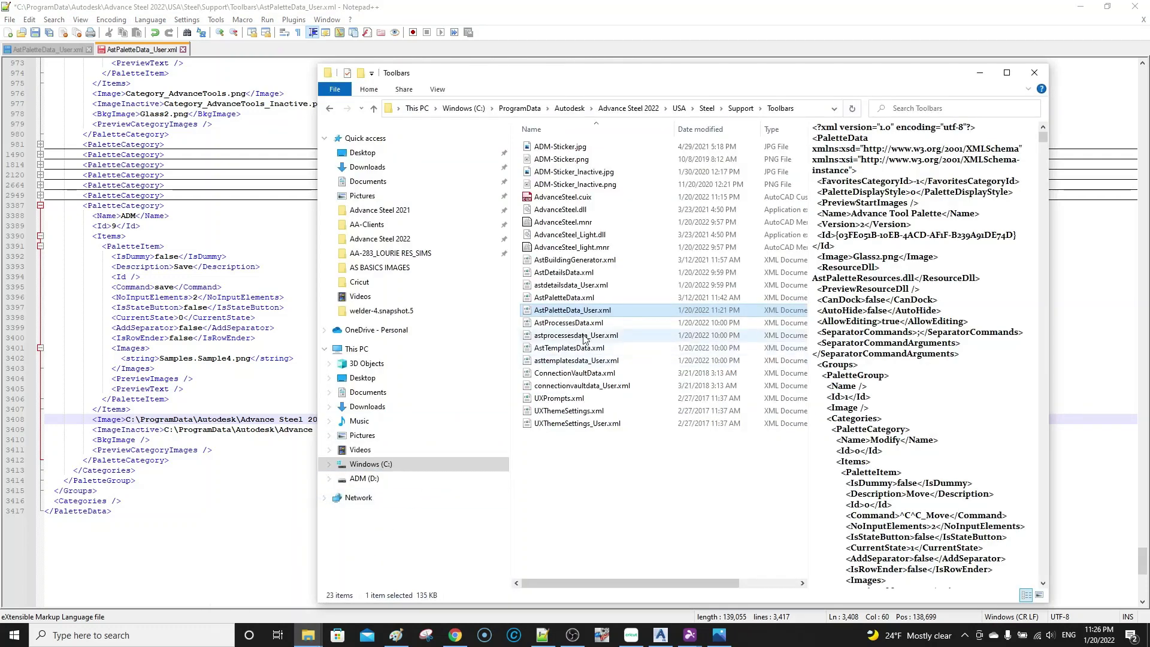
click(597, 185)
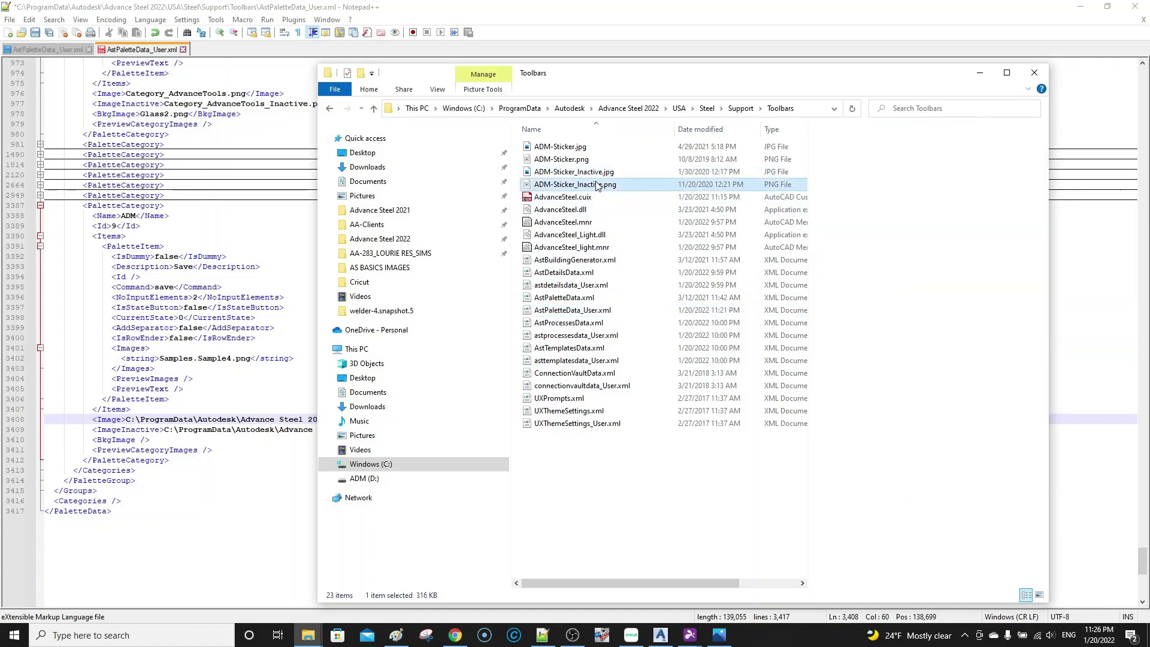
right_click(597, 185)
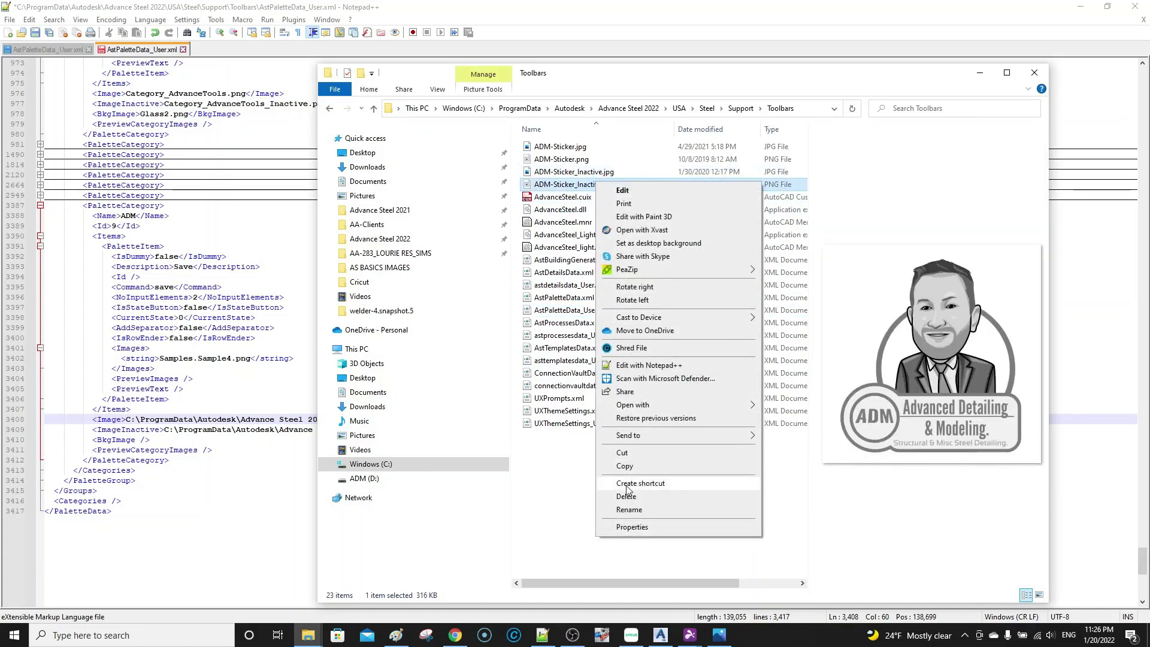
click(629, 510)
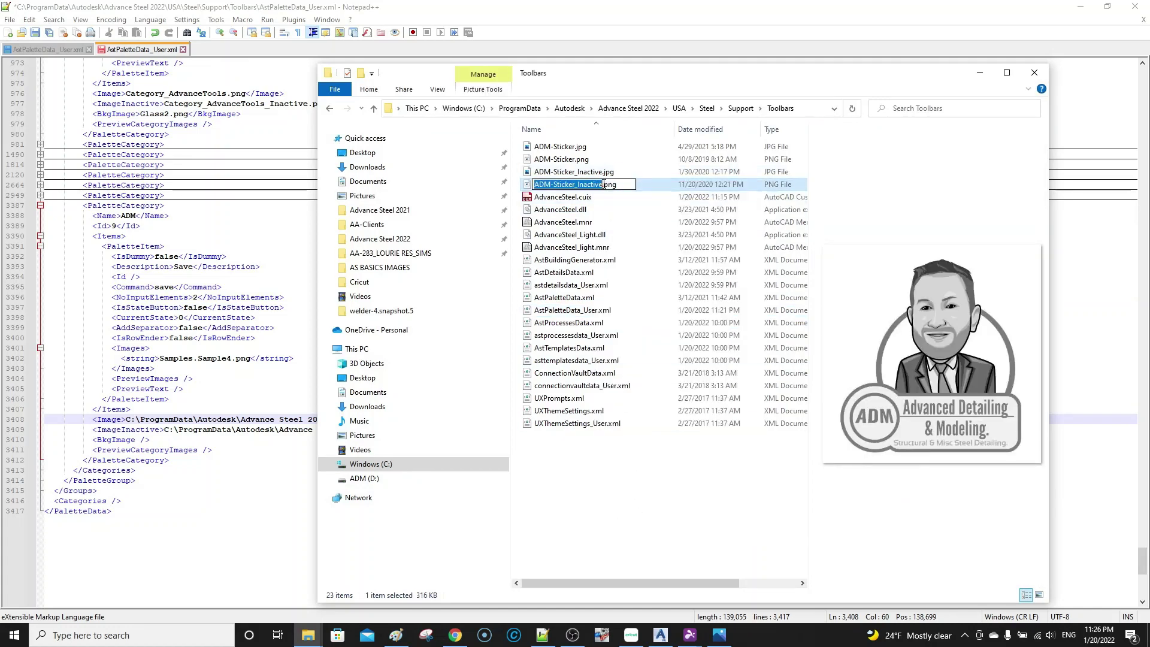
right_click(571, 185)
click(596, 223)
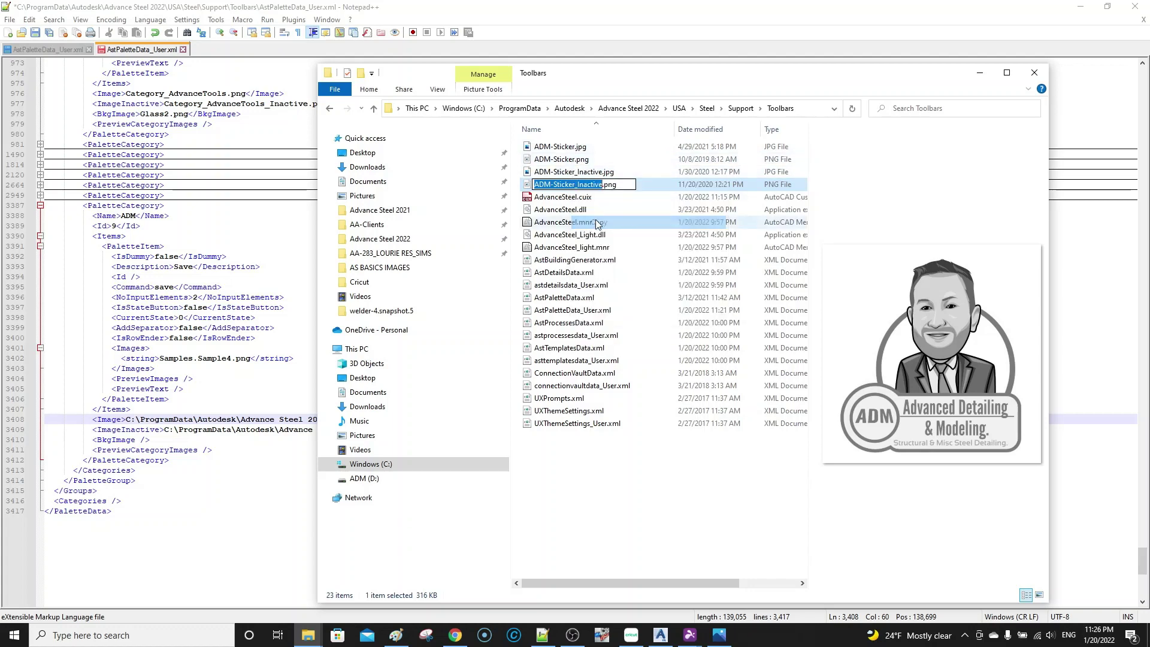
click(980, 72)
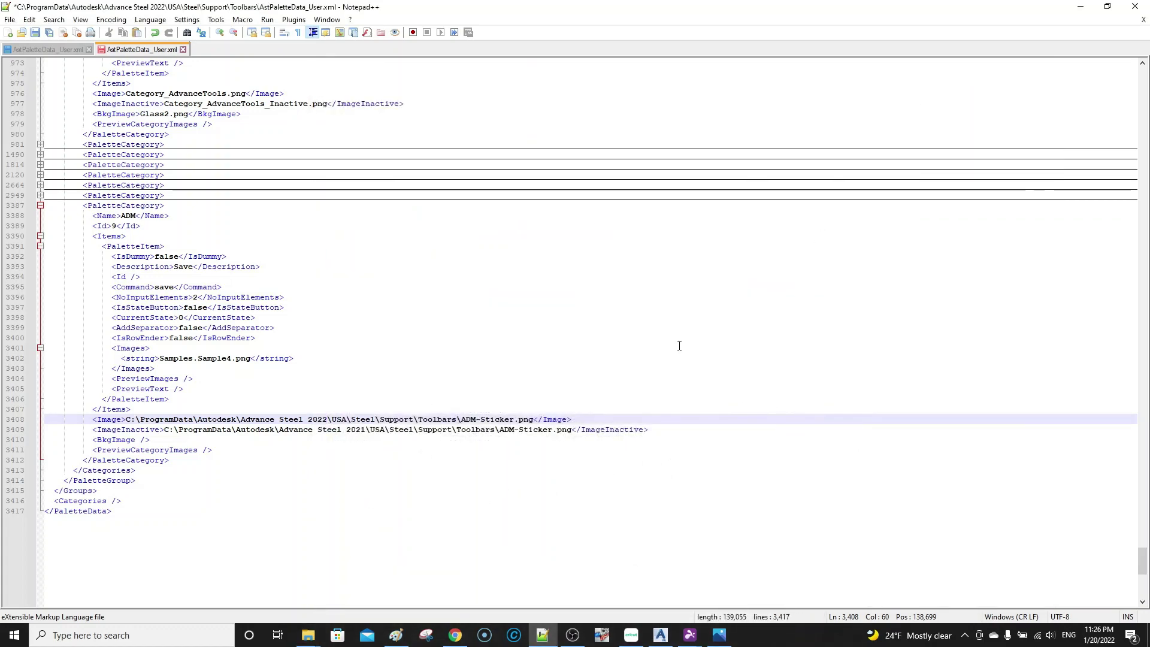
Replace ADM-Sticker in the ADM category's ImageInactive path with the copied name ADM-Sticker_Inactive
click(553, 430)
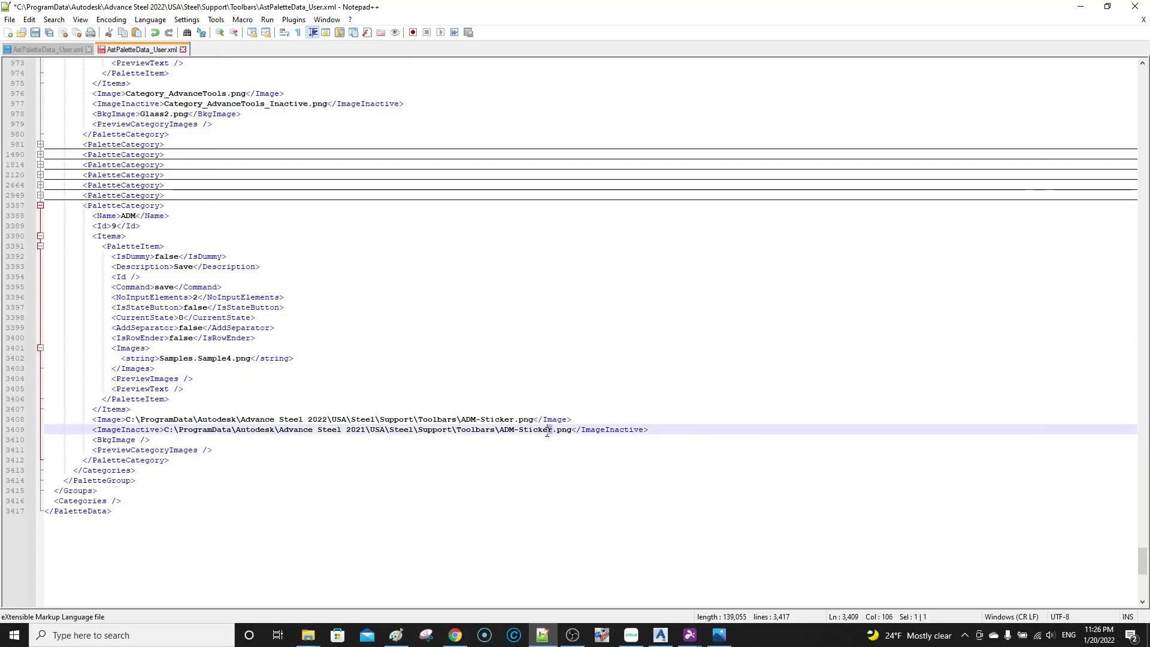
drag(552, 430, 502, 435)
right_click(502, 436)
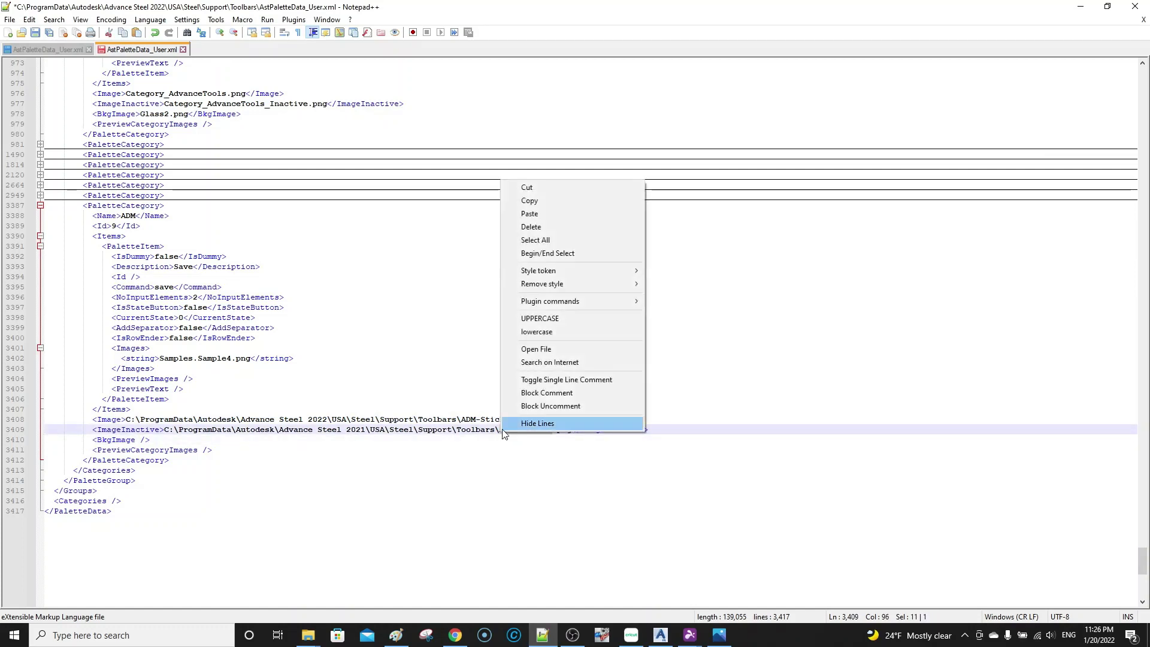
click(540, 214)
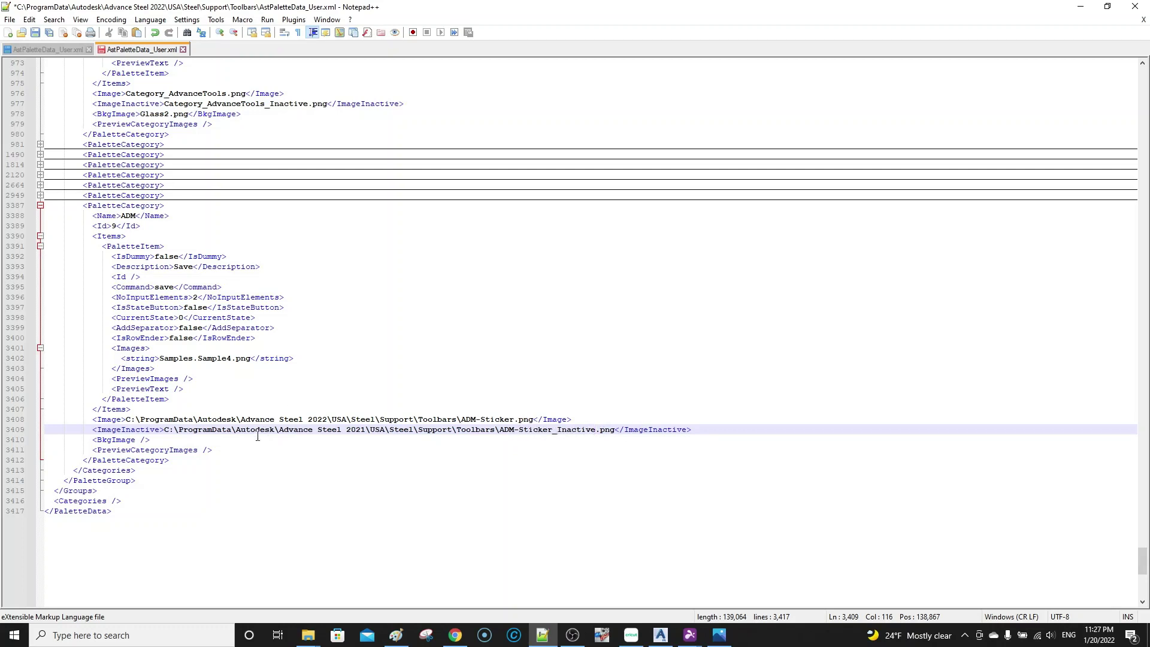
Change the folder version in the ImageInactive path to Advance Steel 2022 and save the XML file
click(365, 432)
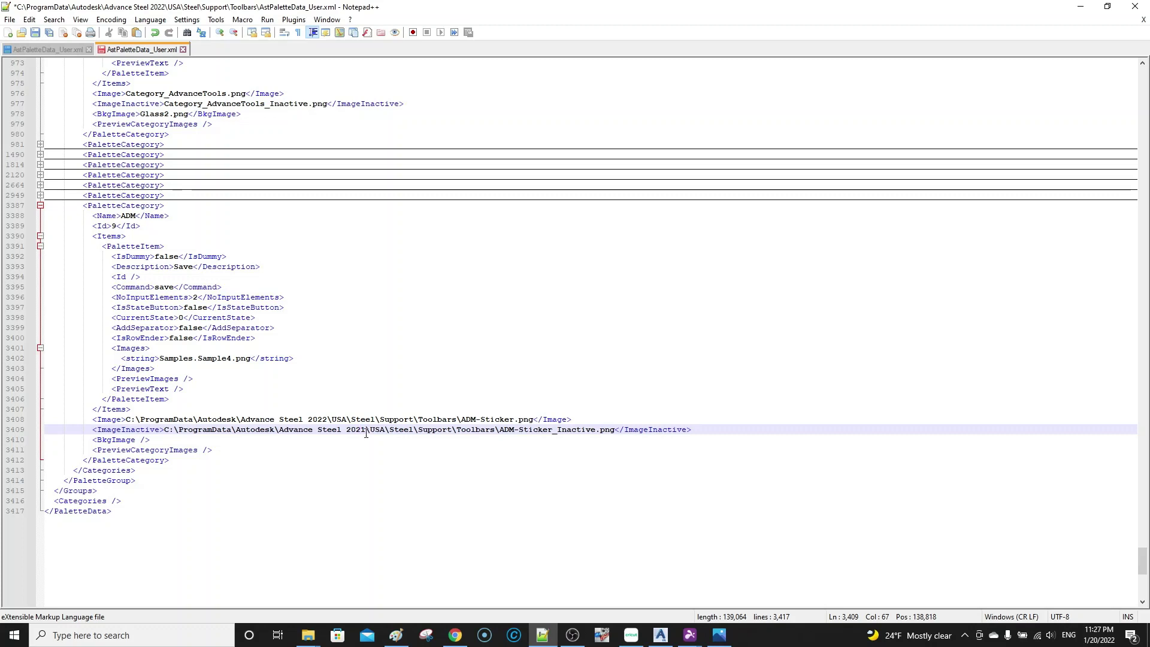
key(BackSpace)
text(2)
click(34, 32)
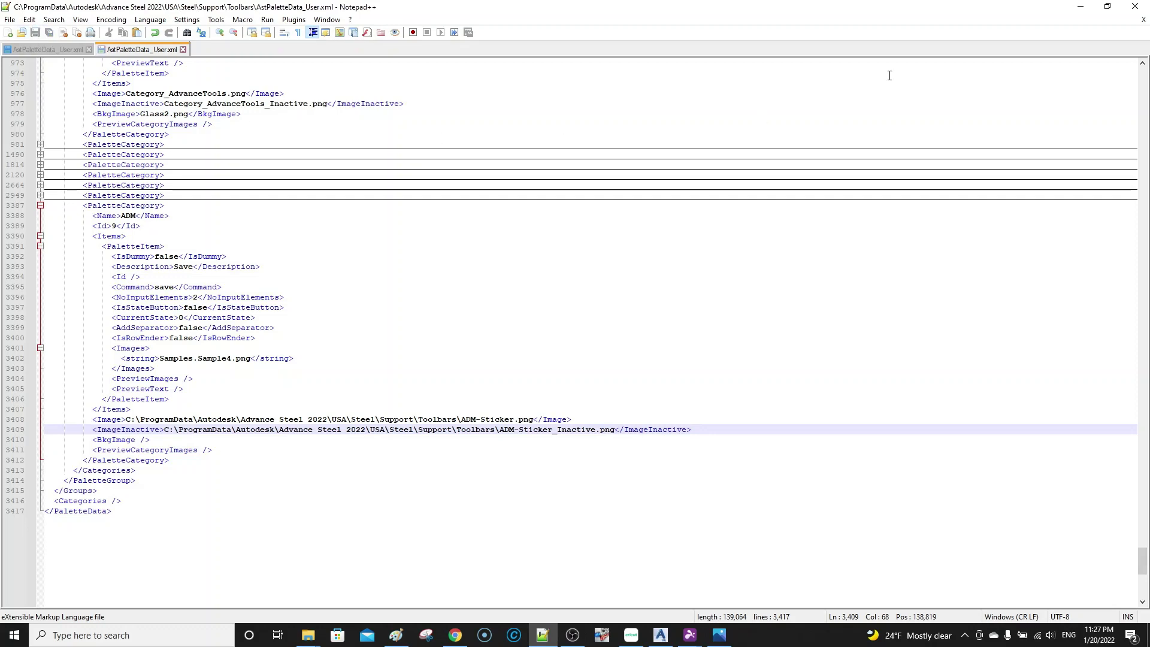
Switch to Advance Steel and try to reload the Advance Steel Tool Palette by closing and reopening it
click(1081, 7)
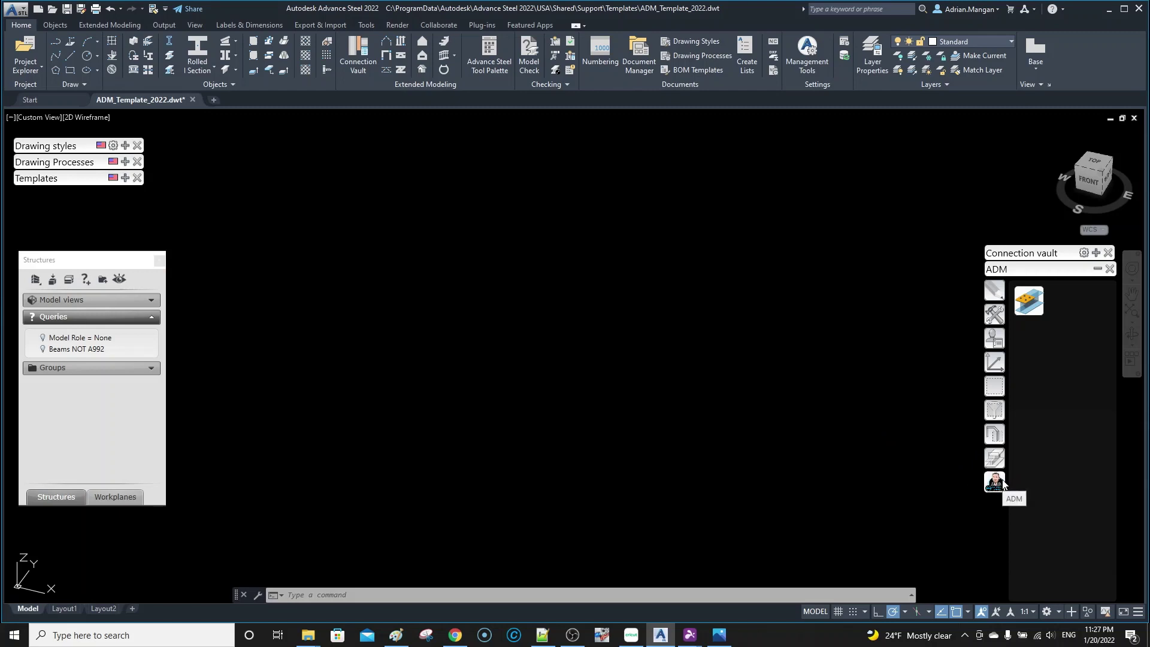
click(1109, 269)
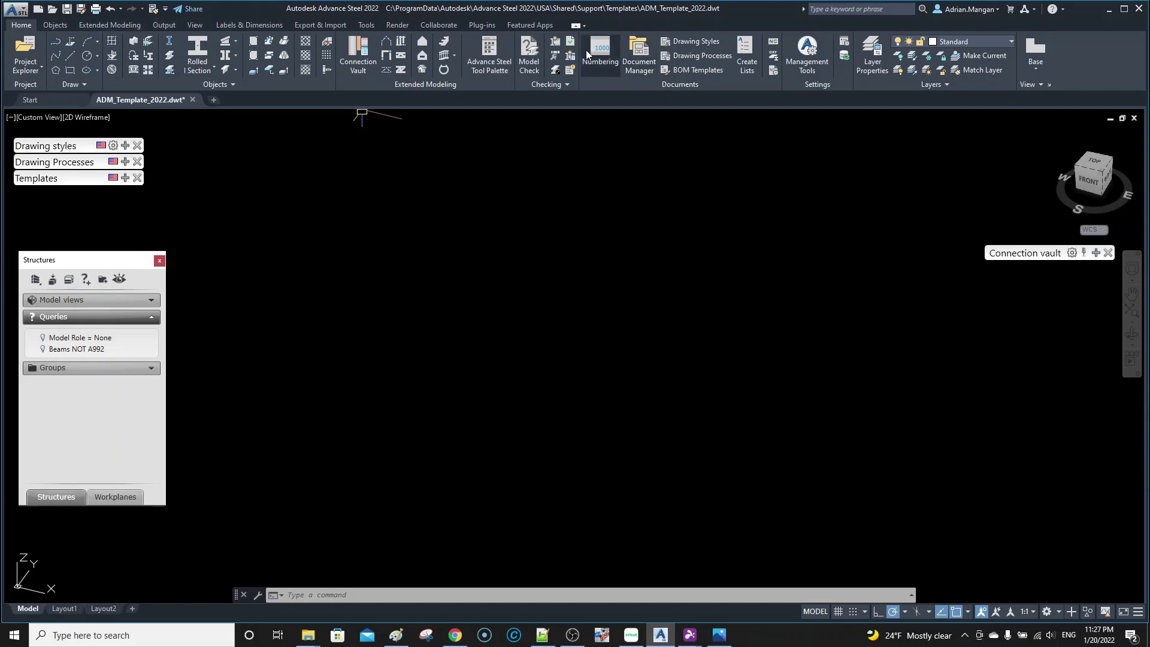
click(495, 63)
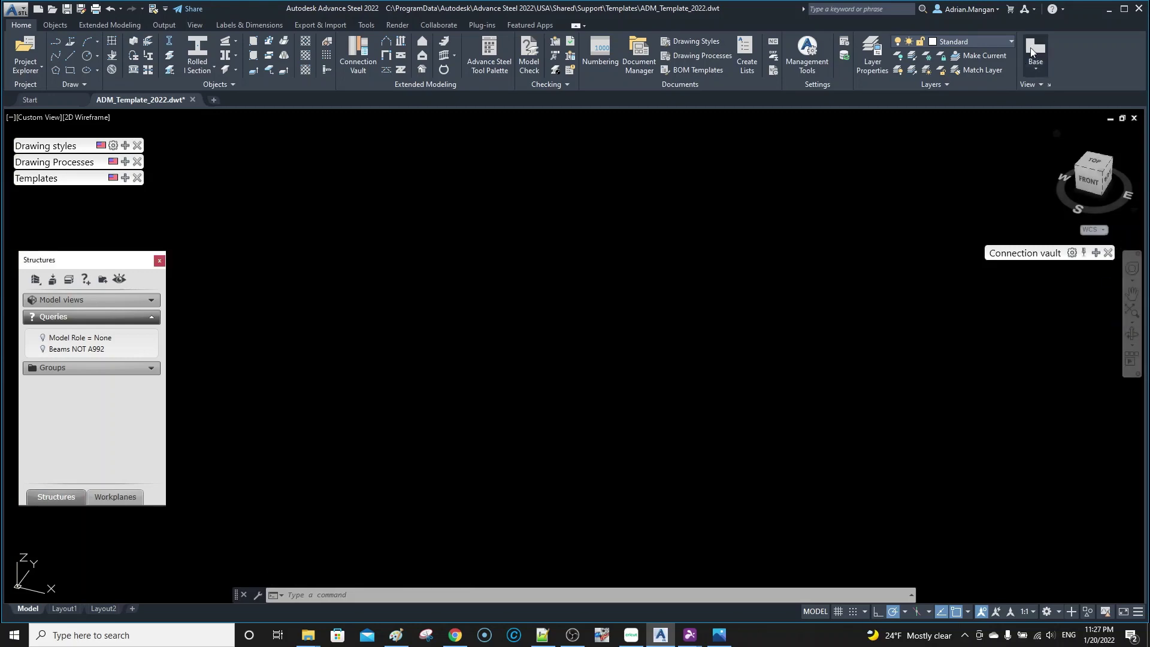
Restart Advance Steel 2022 without saving the drawing changes and reopen ADM_Template_2022 from the recent files
click(1139, 9)
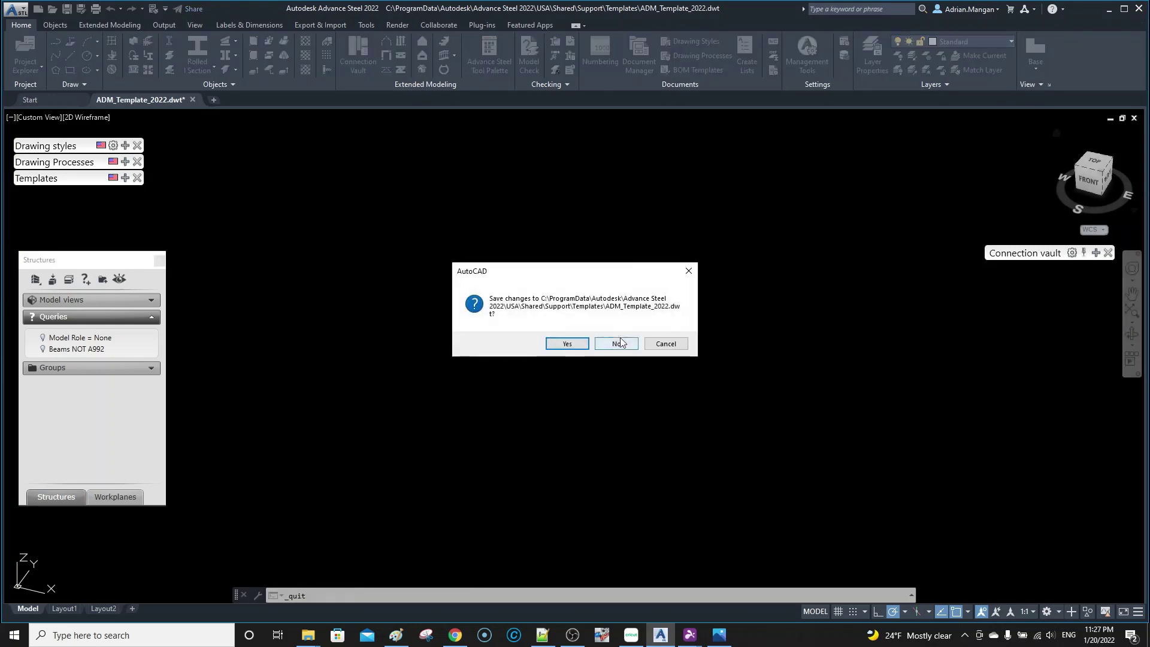
click(617, 344)
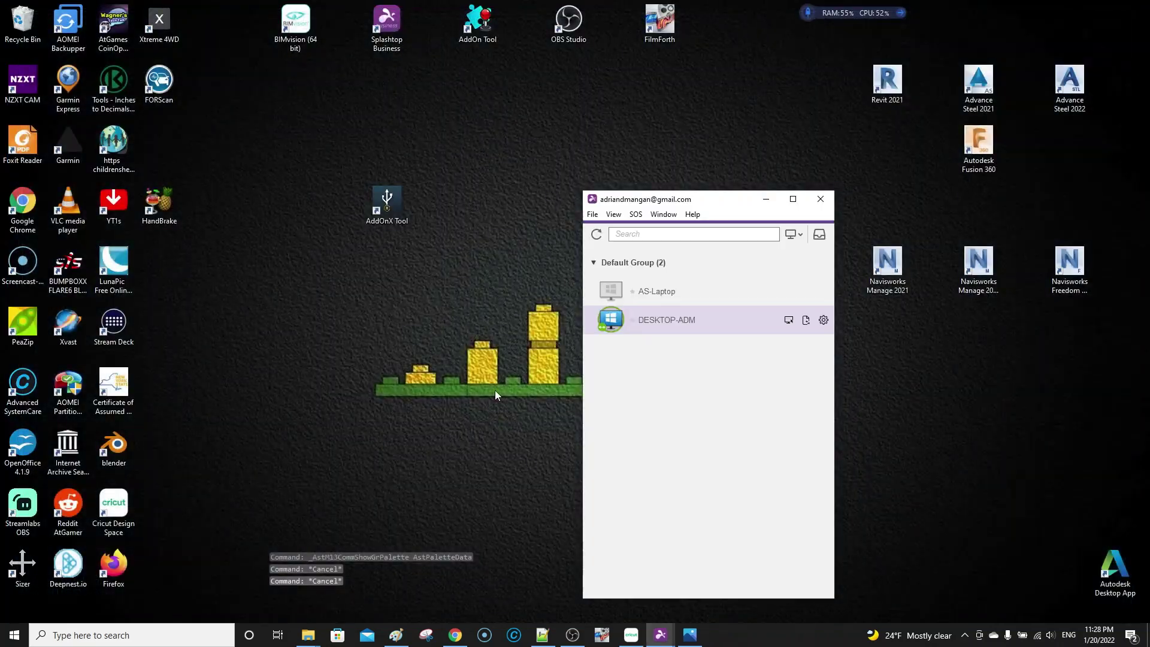
double_click(1070, 83)
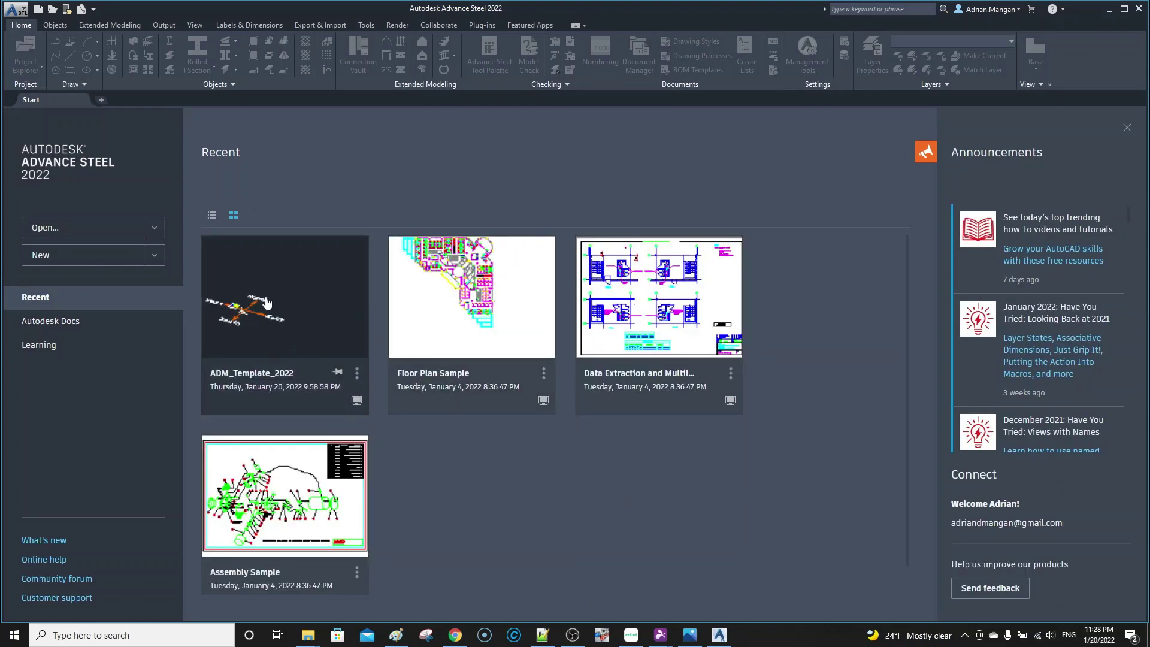
click(211, 216)
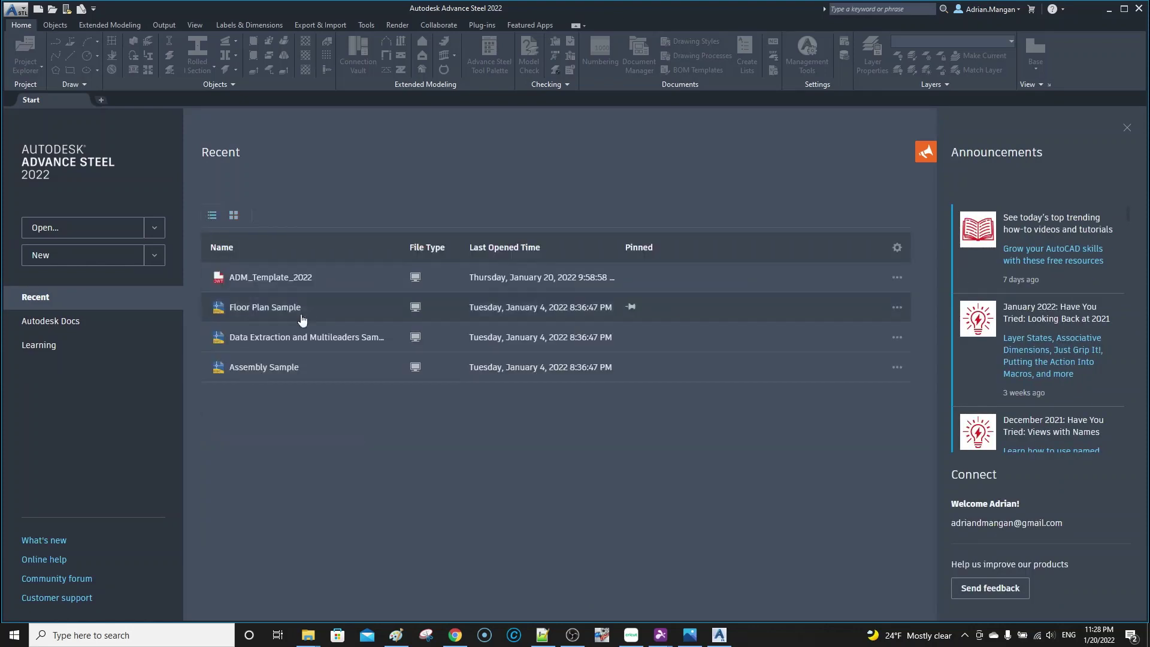
click(279, 280)
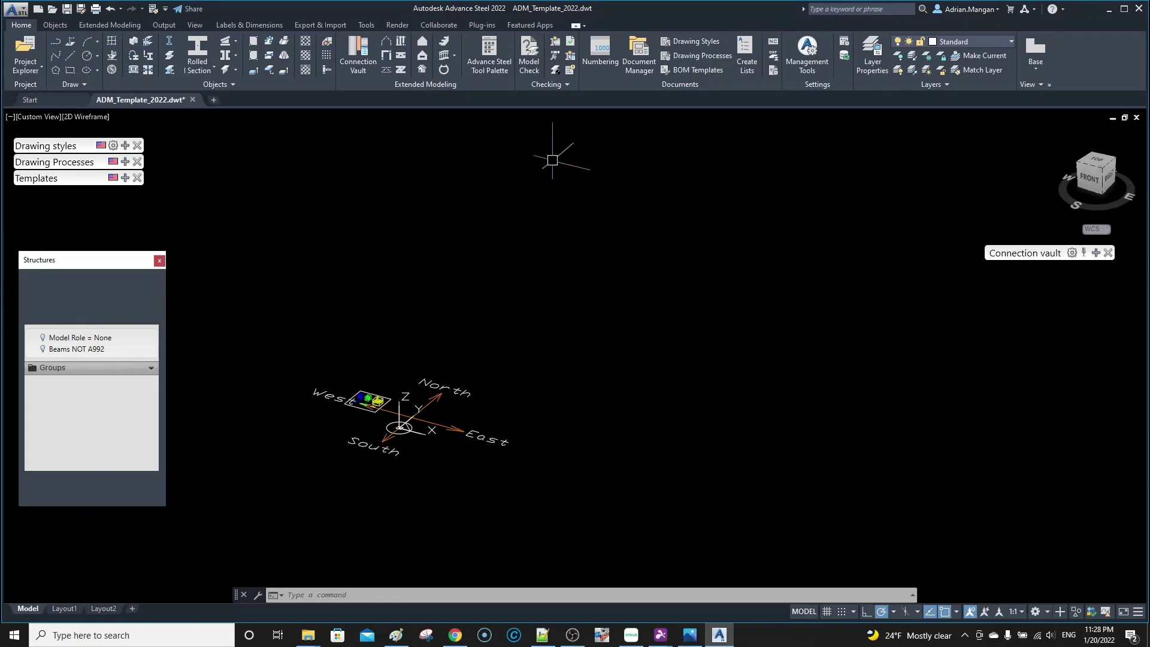
Show the ADM category in the Advance Steel Tool Palette and test its Save item, cancelling the save dialog
click(489, 55)
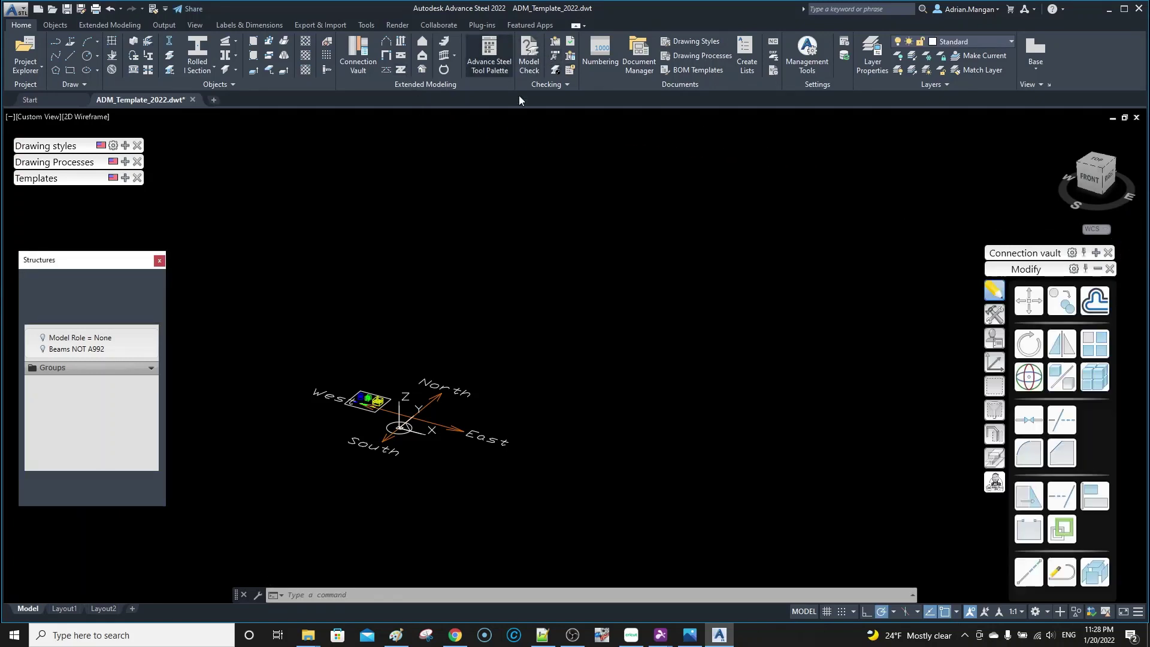
click(996, 484)
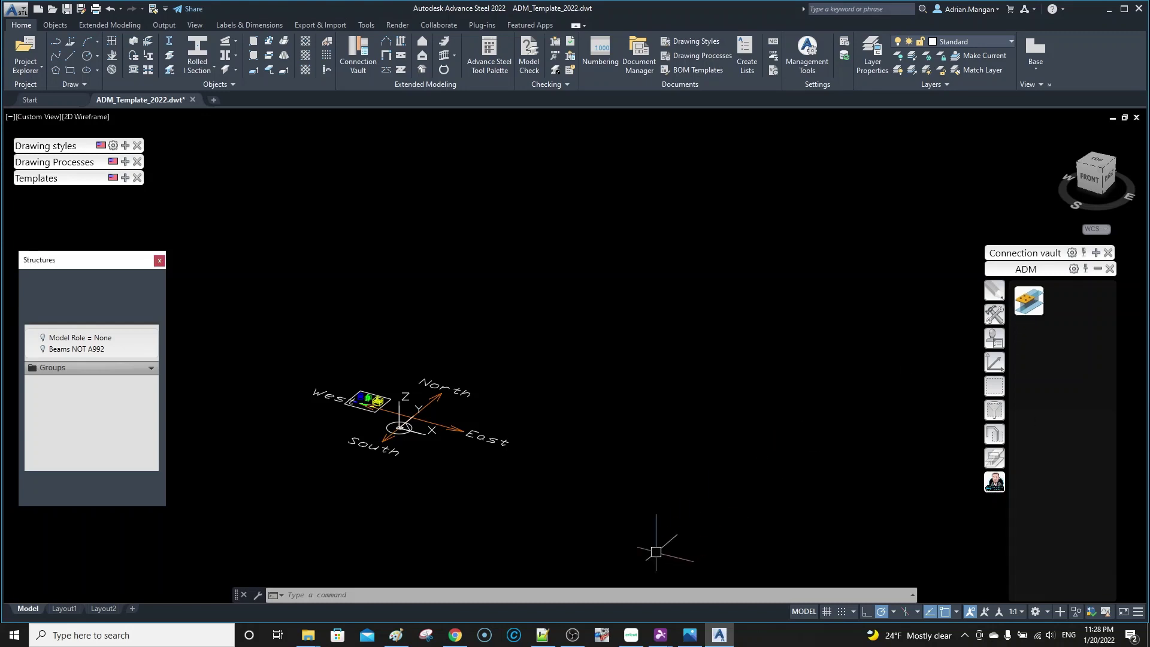
click(1028, 299)
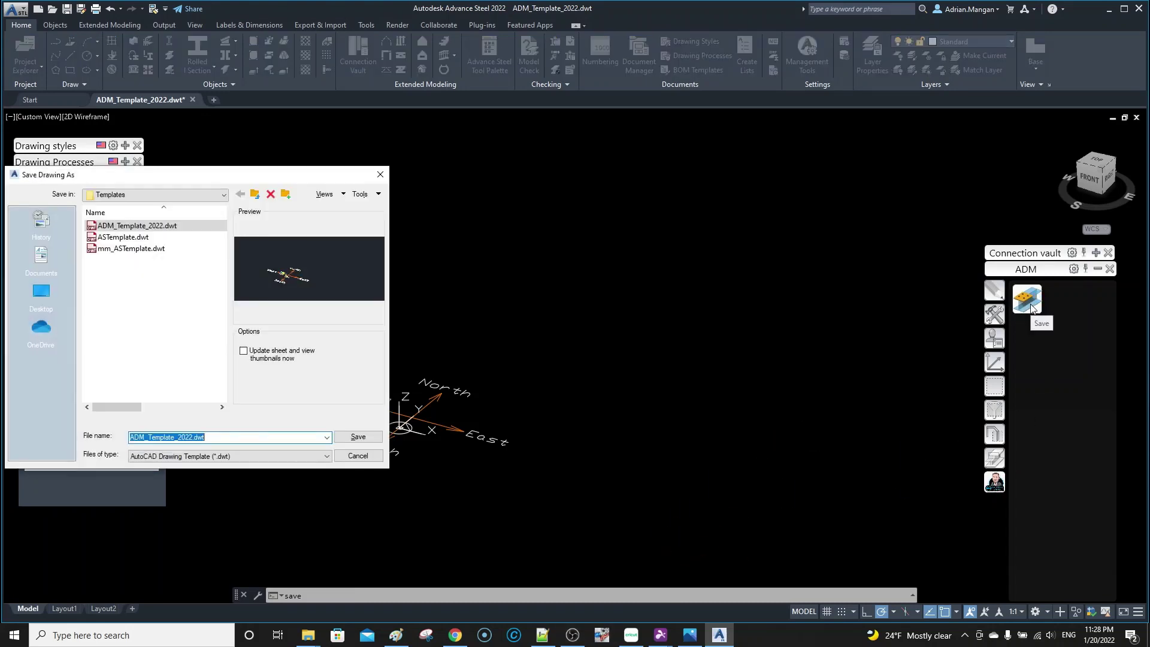
click(380, 174)
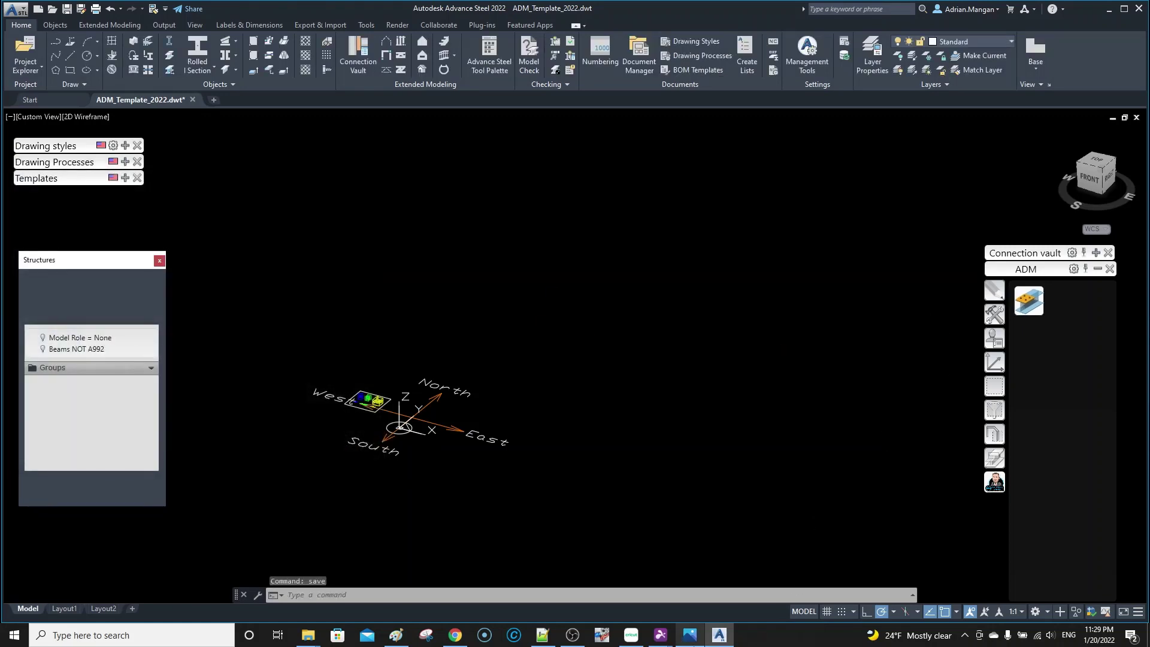
Switch to Notepad++ and examine the Command entries of the Building Generator and Rotate member to UCS palette items
click(549, 642)
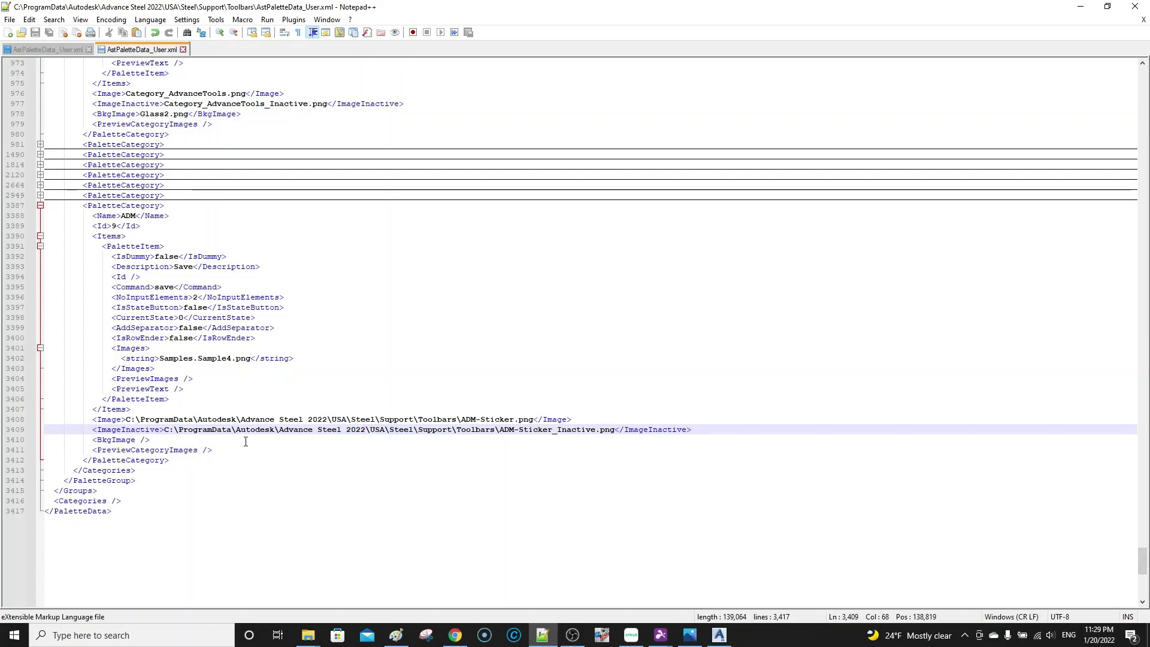
scroll(293, 310, up, 3)
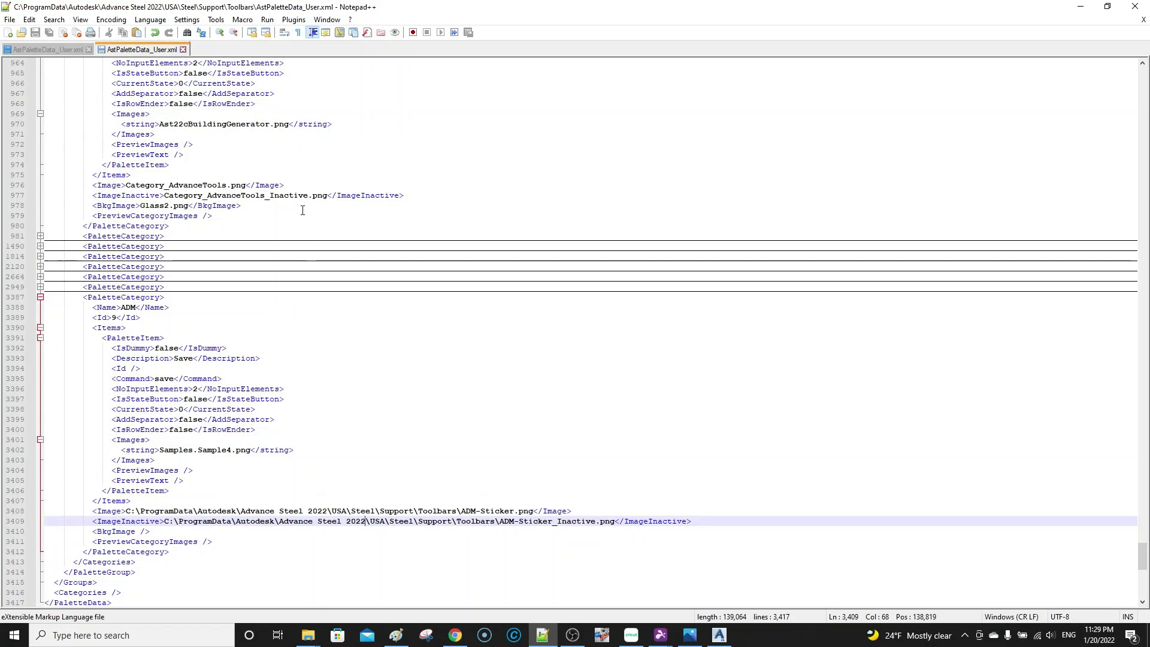
scroll(302, 211, up, 3)
scroll(233, 269, up, 1)
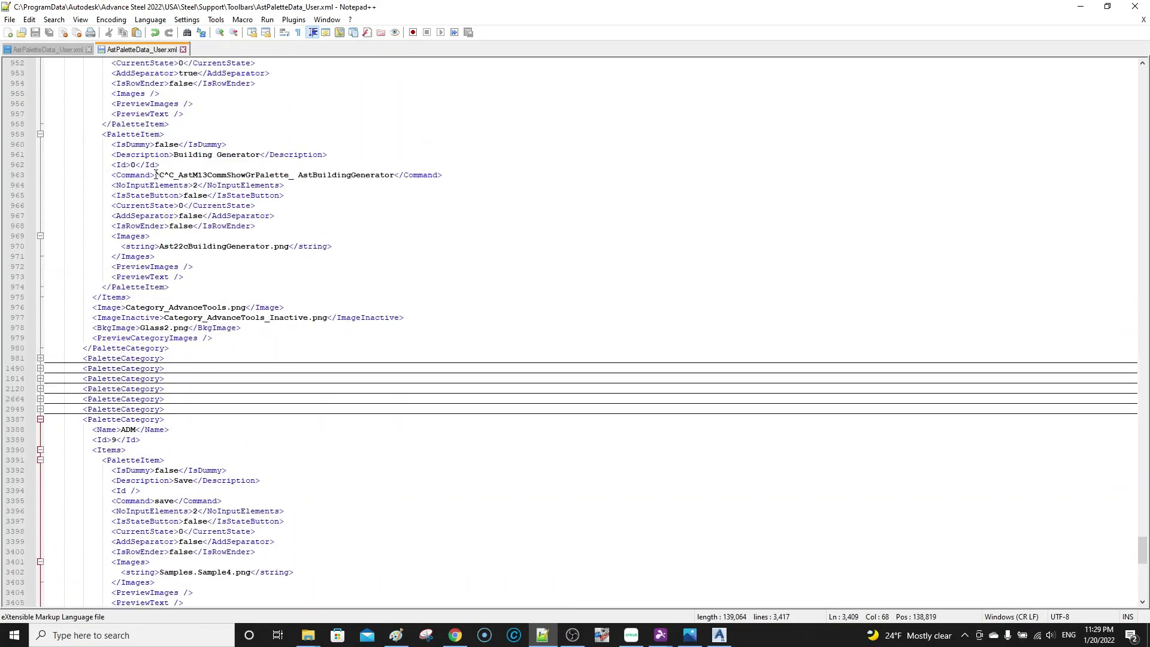
drag(156, 175, 279, 182)
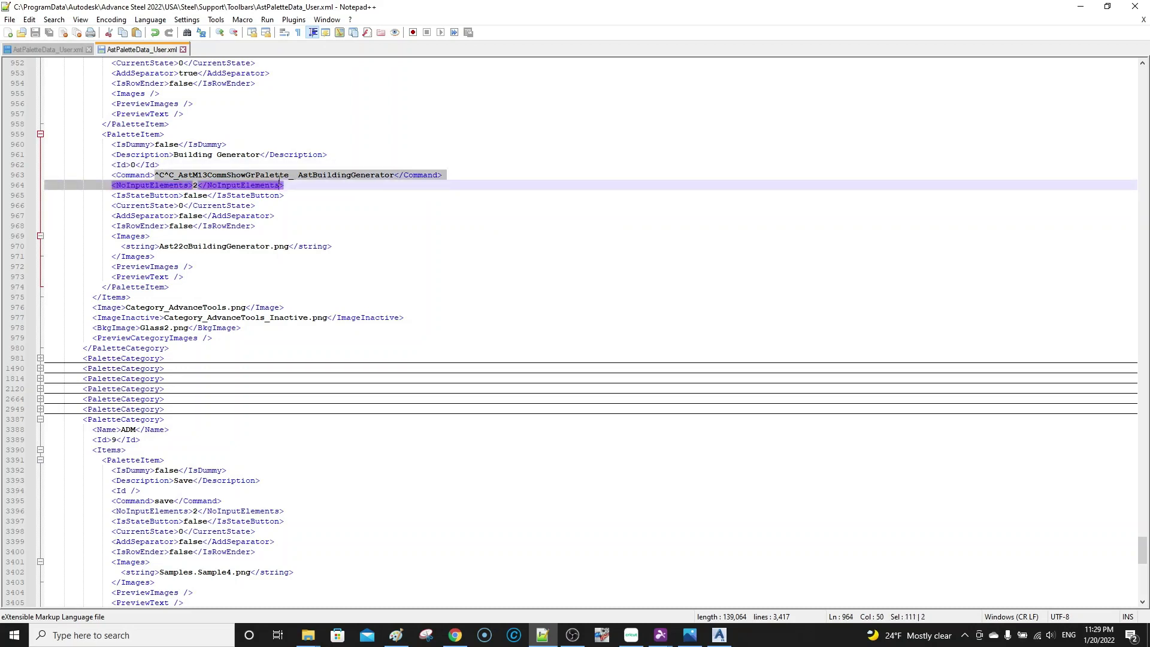
scroll(279, 180, up, 4)
click(271, 159)
scroll(272, 159, up, 4)
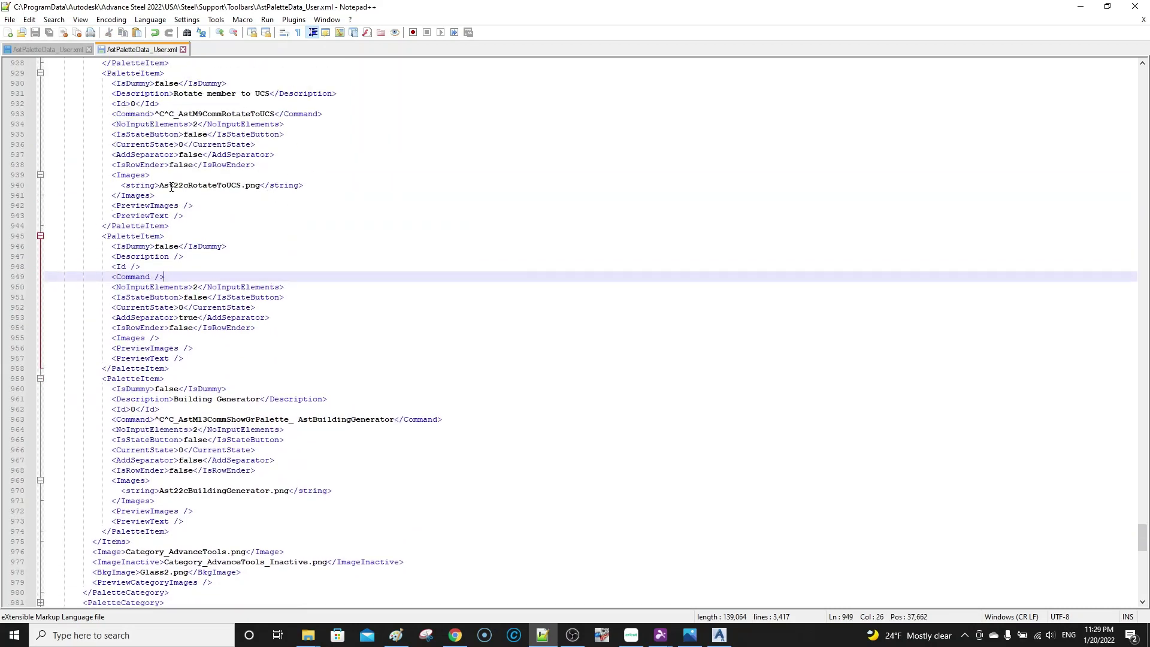
scroll(171, 187, up, 1)
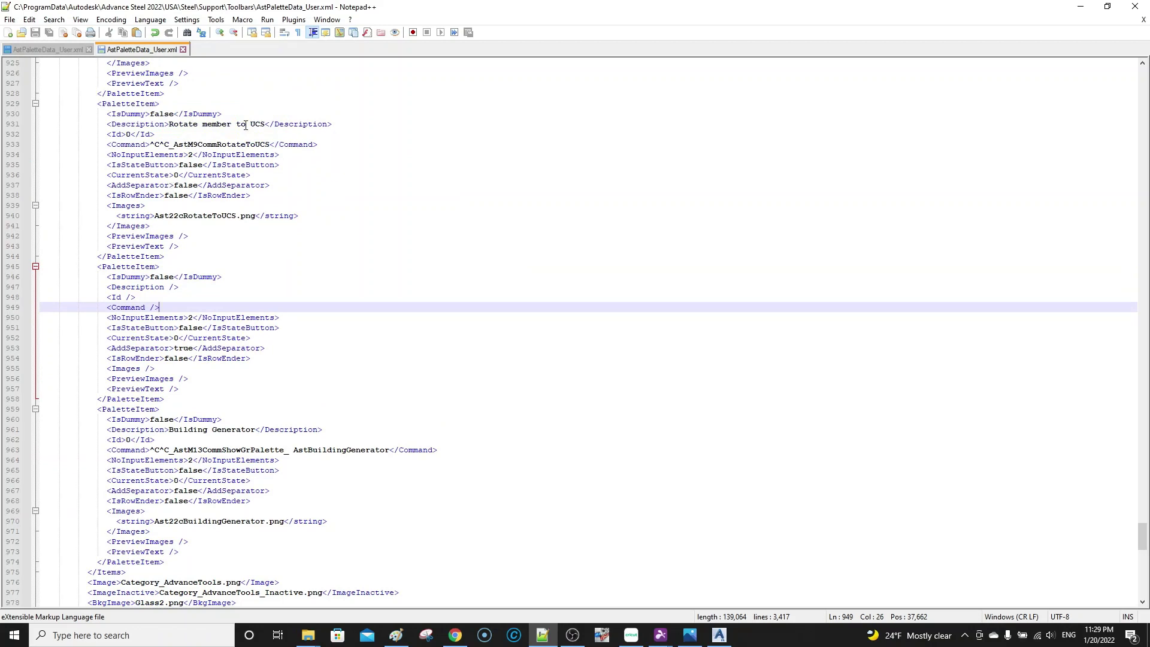
scroll(239, 150, up, 2)
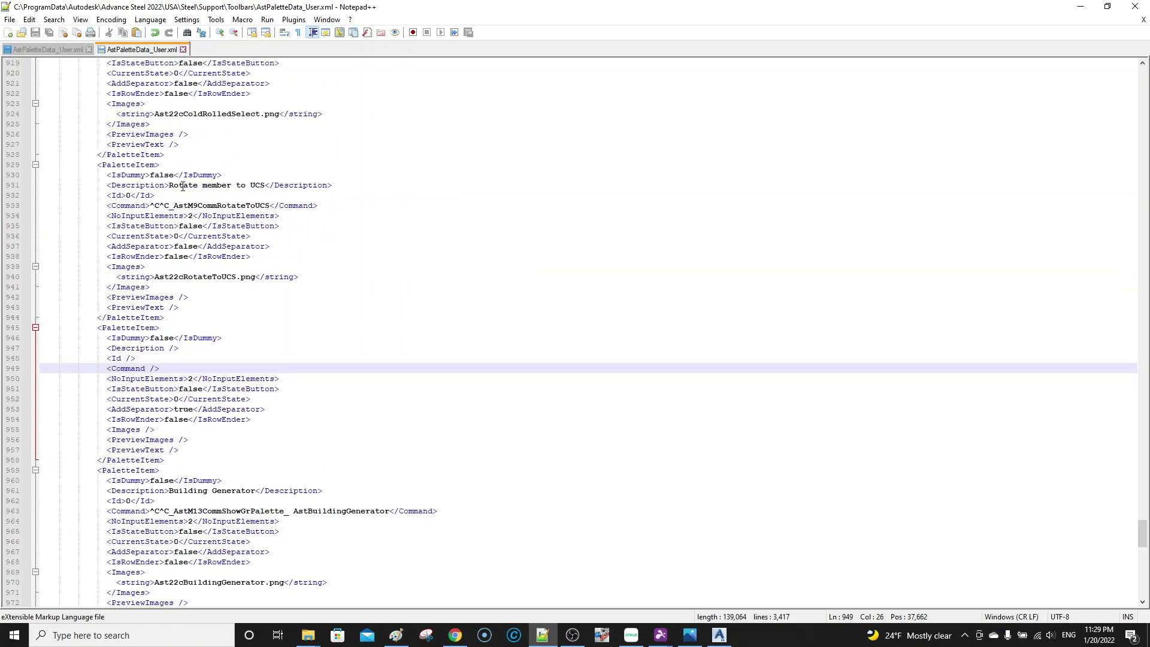
Examine the Rotate member to UCS command prefix and the Save item of the ADM category in AstPaletteData_User.xml
drag(170, 187, 258, 190)
click(173, 206)
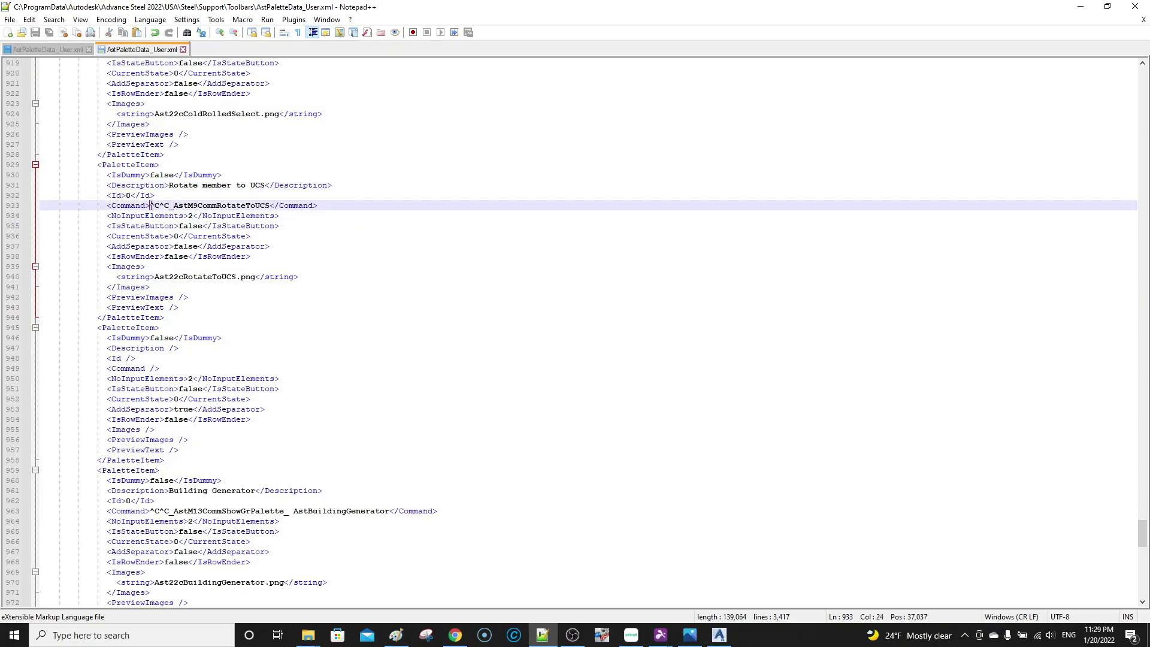
drag(151, 206, 215, 206)
scroll(195, 231, down, 11)
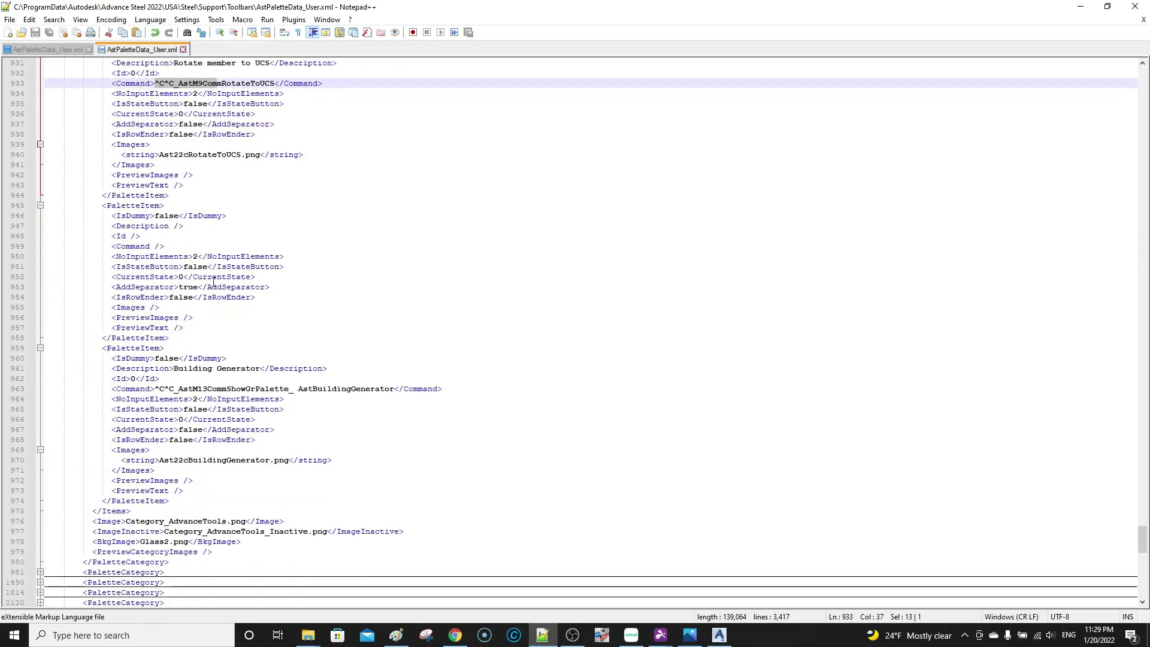
scroll(204, 316, down, 6)
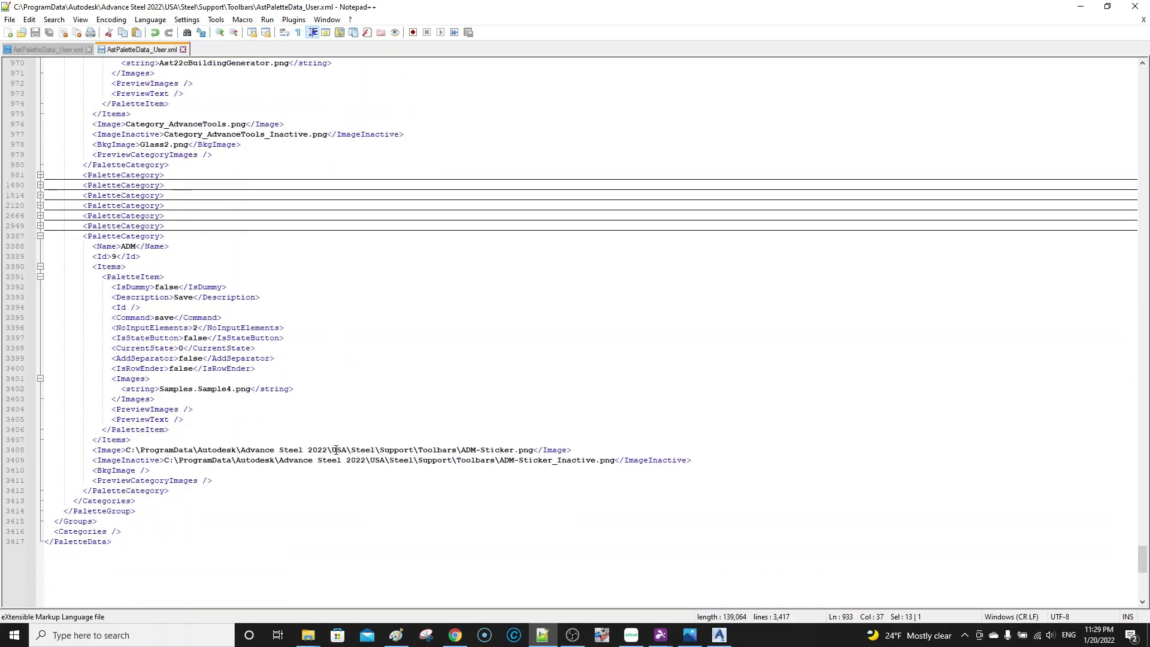
click(371, 400)
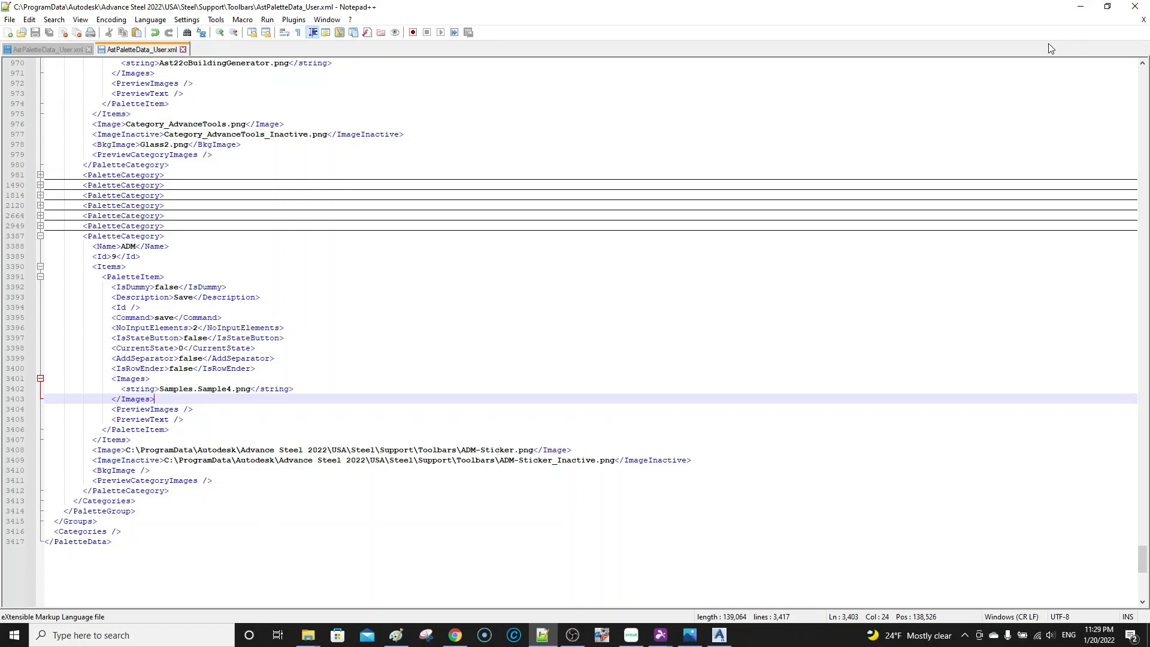
Switch to Advance Steel, collapse and re-expand the Advance Tool Palette, and display its Tools category
click(1079, 7)
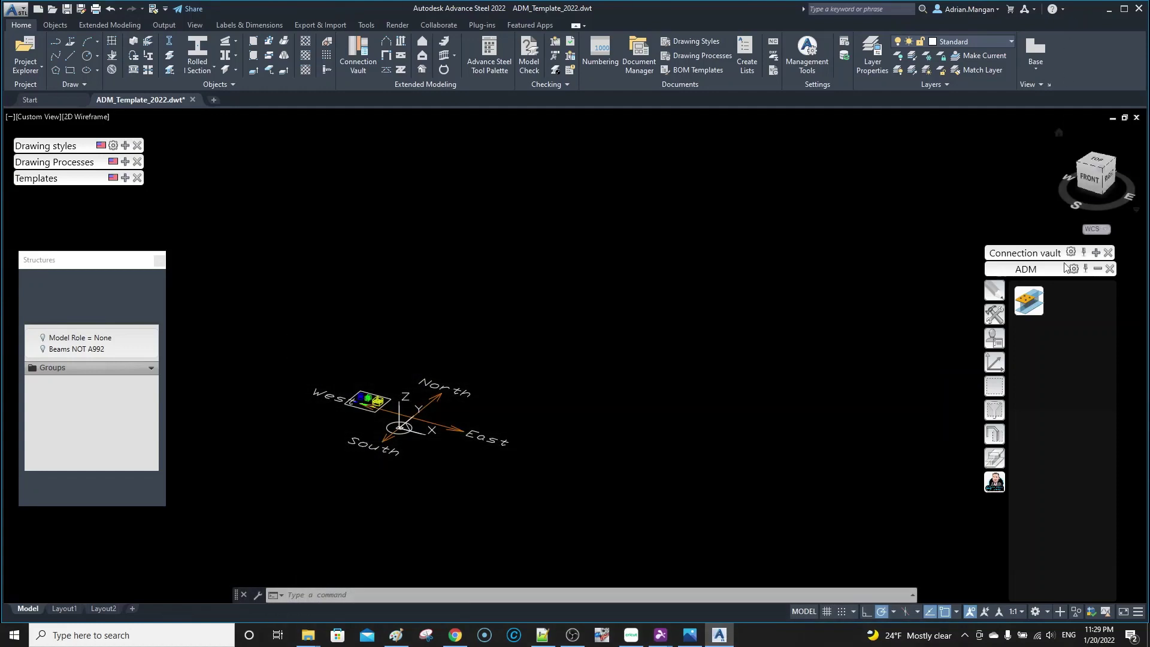
click(1031, 301)
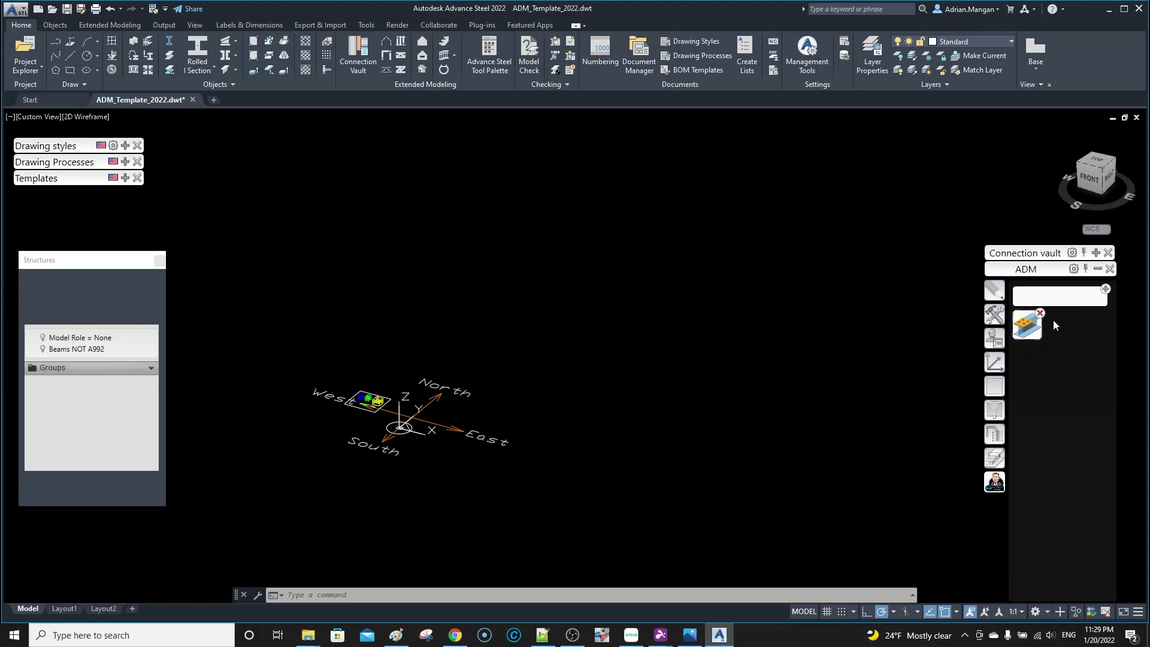
click(1098, 269)
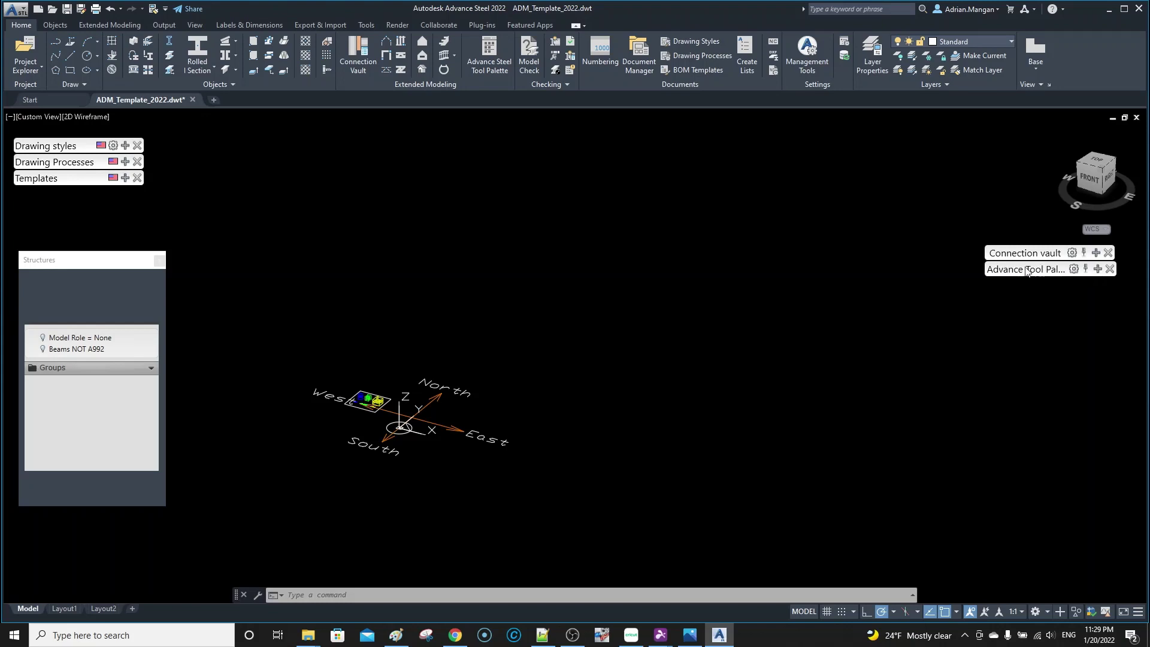
click(1097, 269)
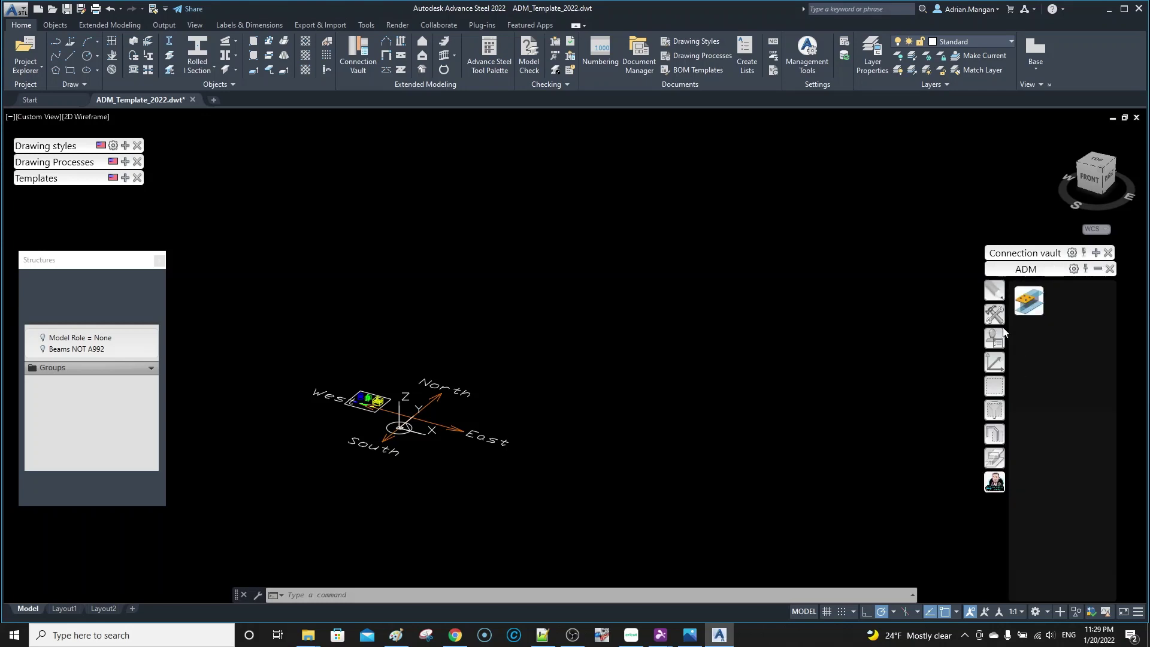
mouse_move(1039, 274)
mouse_down()
mouse_move(884, 272)
mouse_move(1018, 272)
mouse_up()
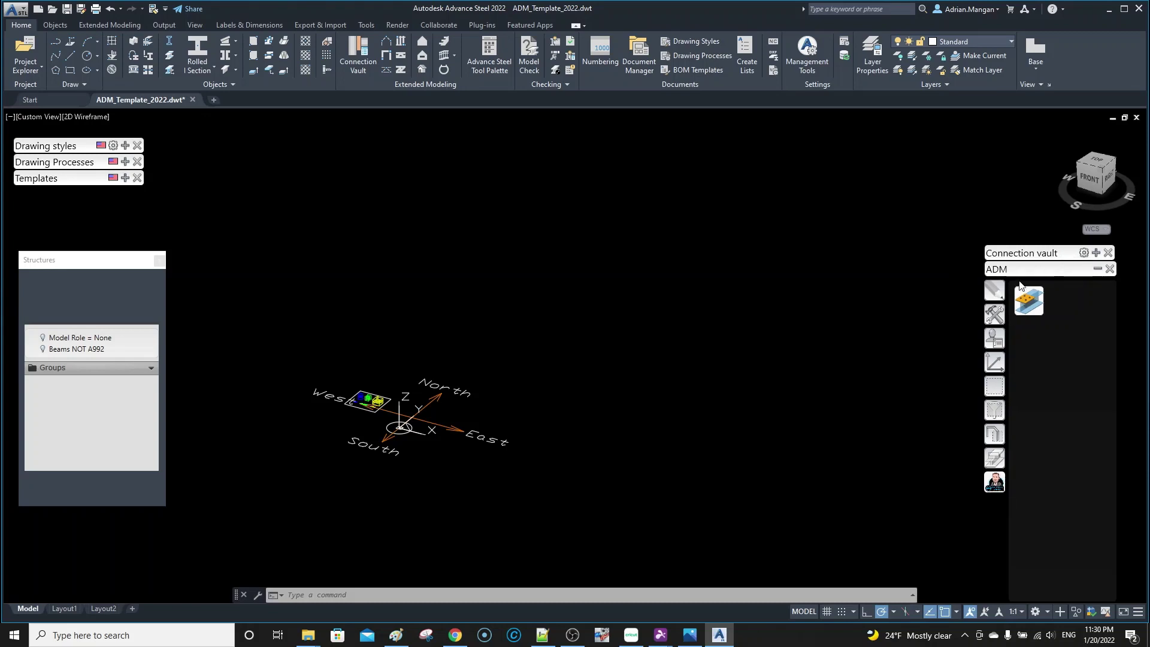
click(997, 315)
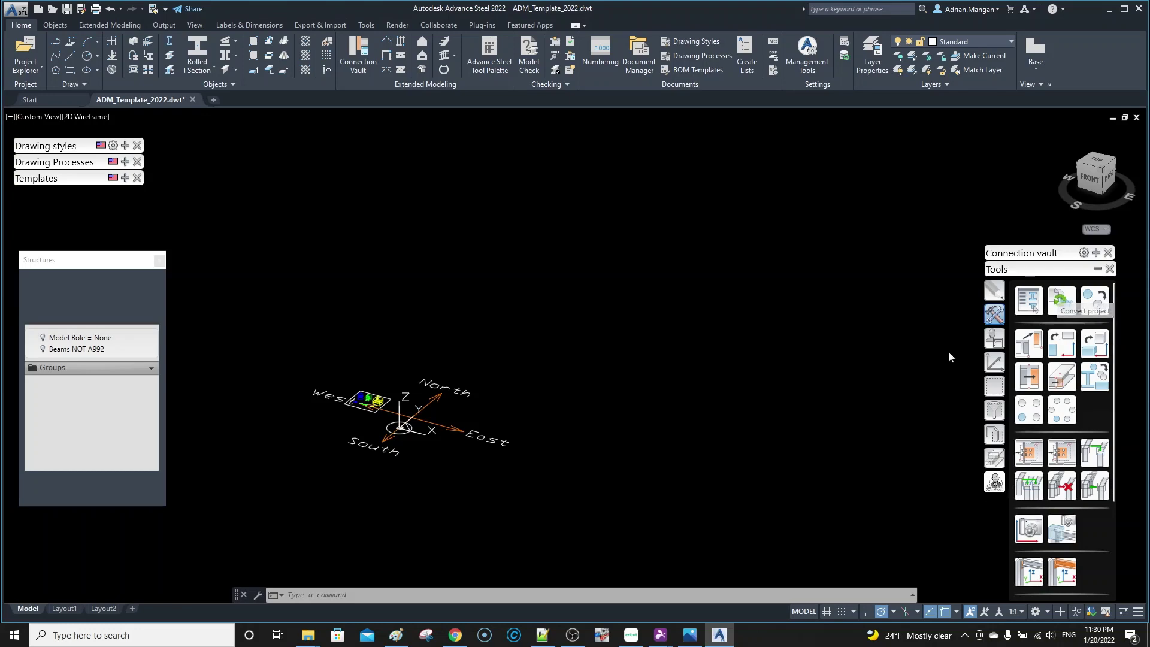
Reload the modified AstPaletteData_User.xml in Notepad++, then close the editor and return to the ADM category in Advance Steel
click(552, 641)
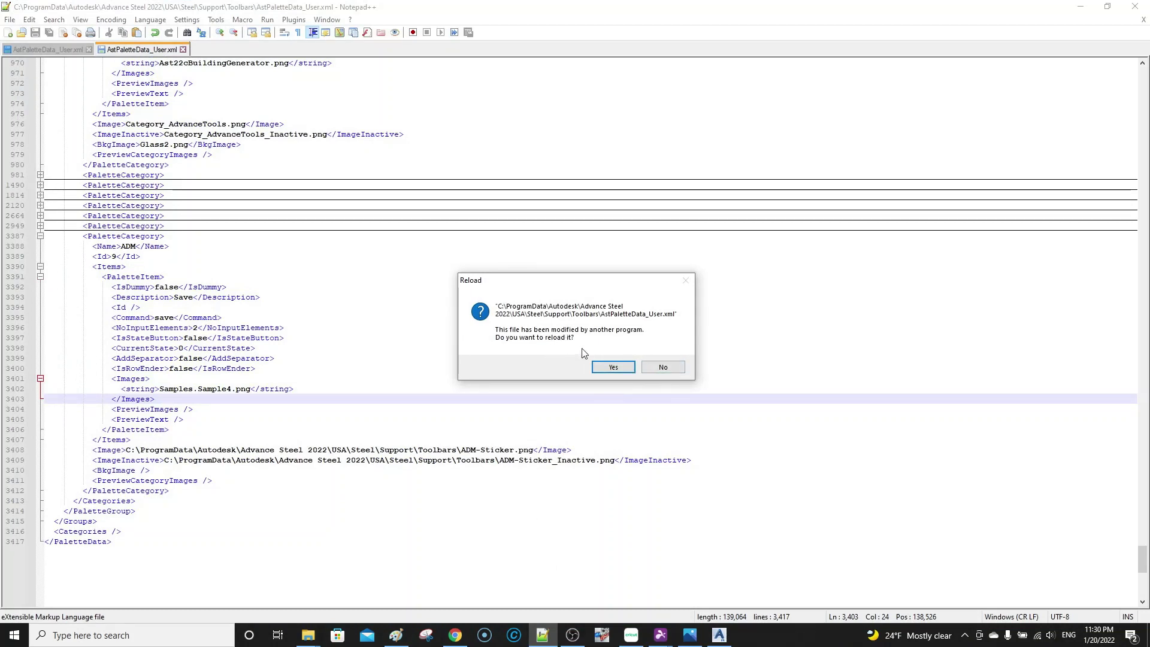
click(614, 366)
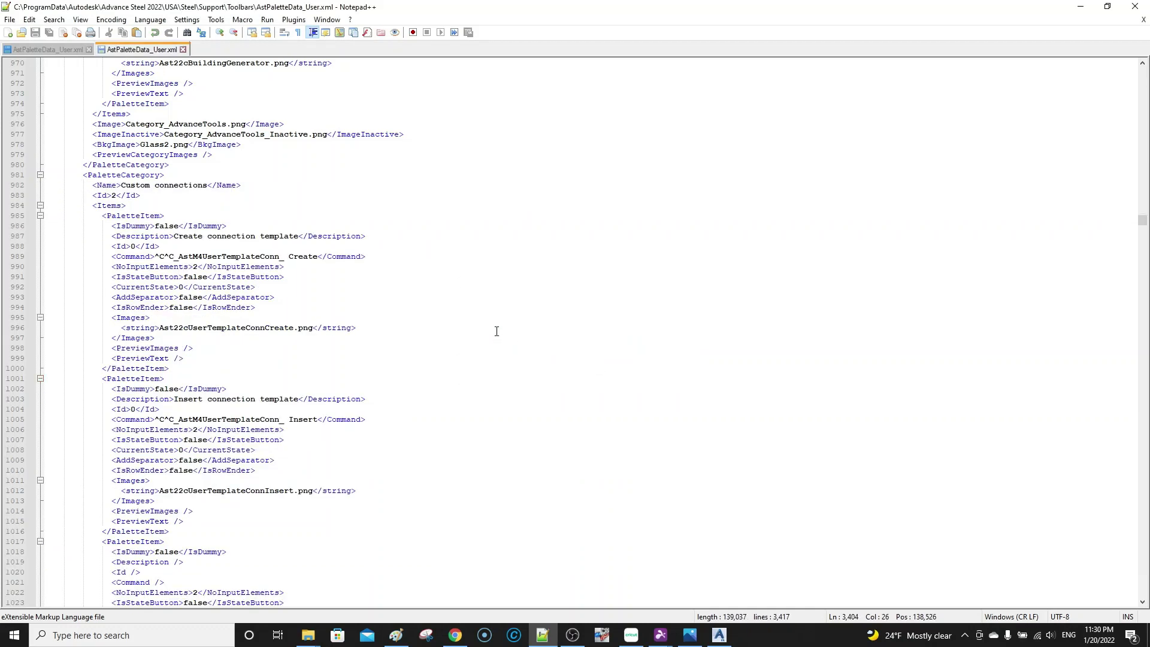
scroll(287, 292, down, 6)
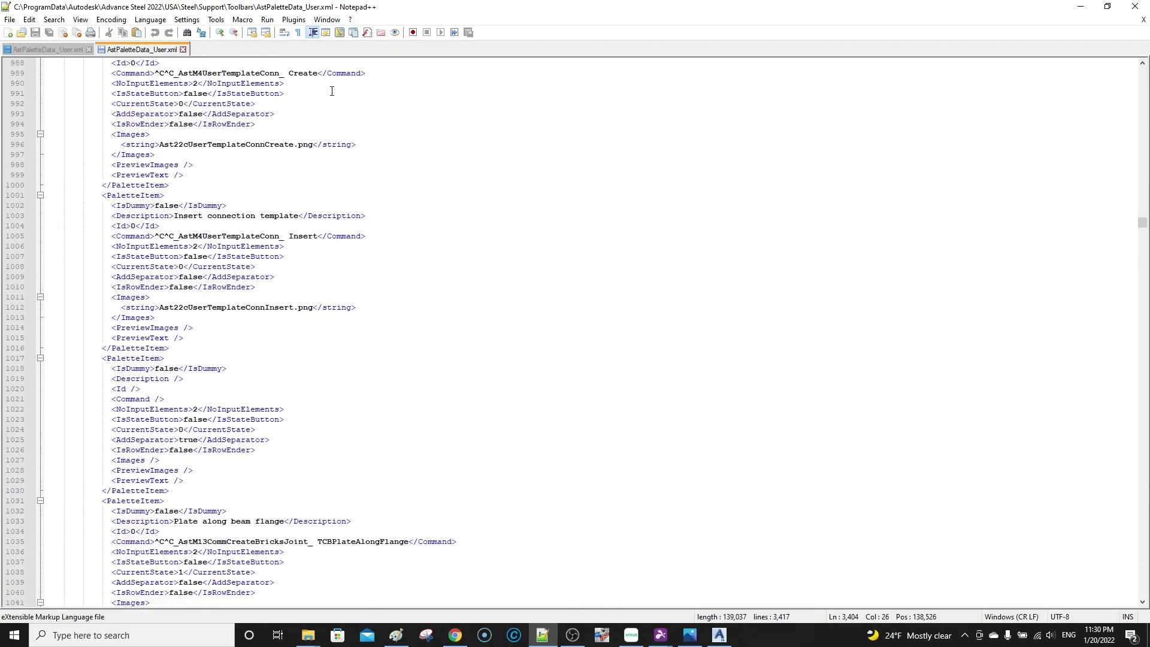
click(1135, 7)
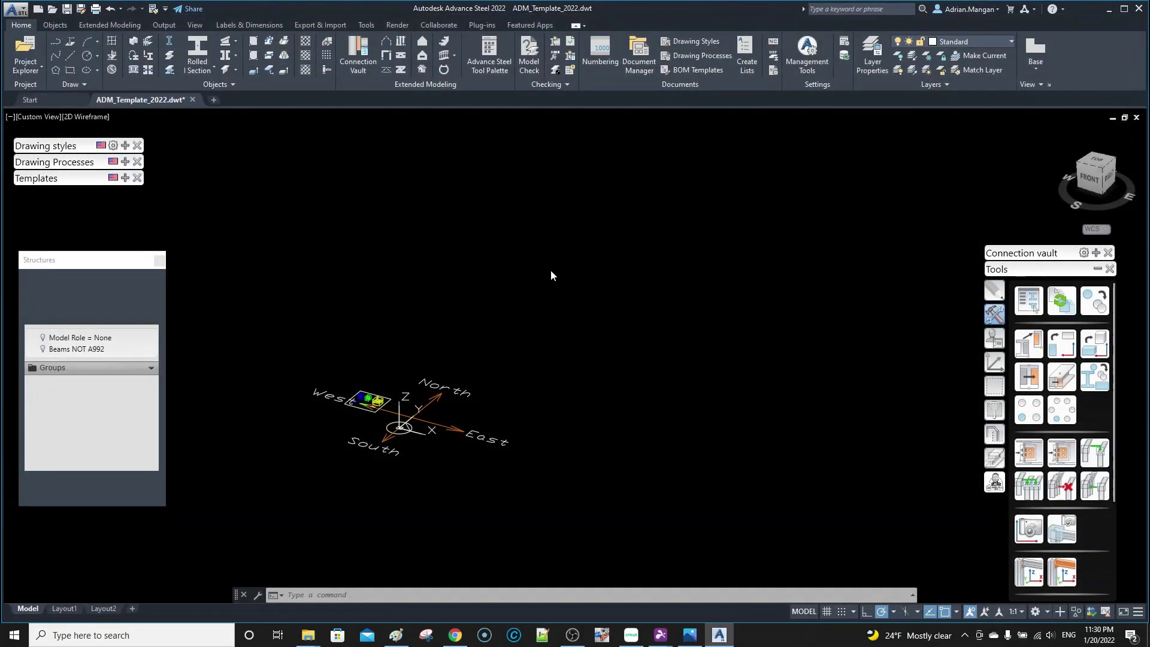
click(995, 482)
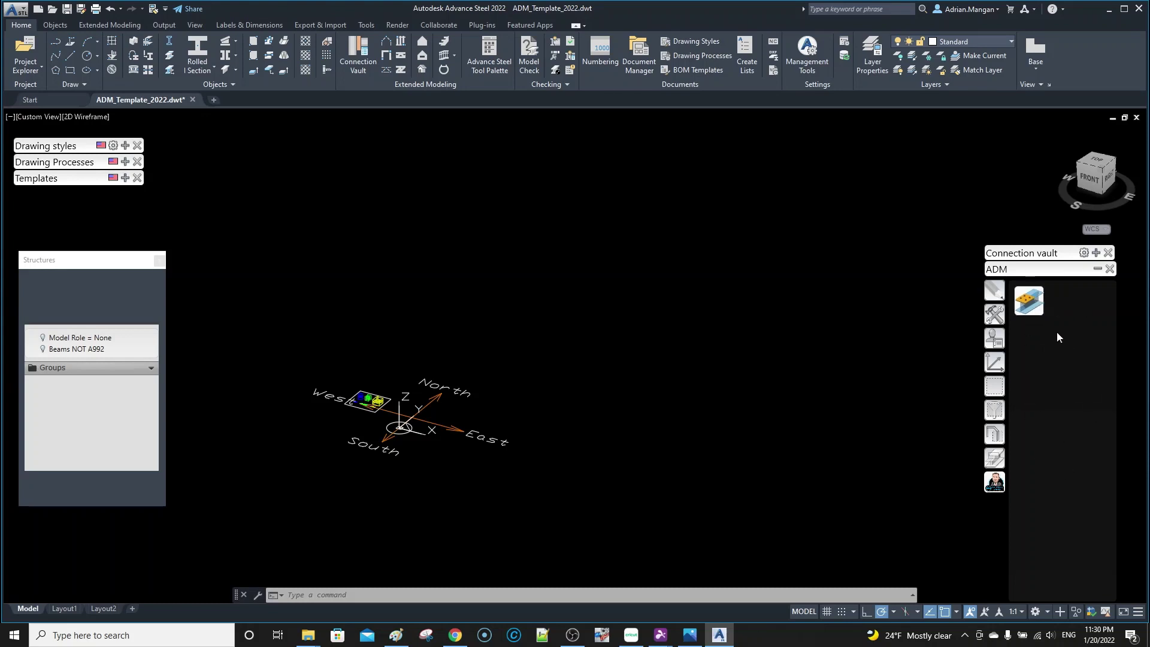
Switch to the Toolbars folder in File Explorer, go up to the Advance Steel 2022 folder and move the window clear of the tool palette
mouse_move(315, 640)
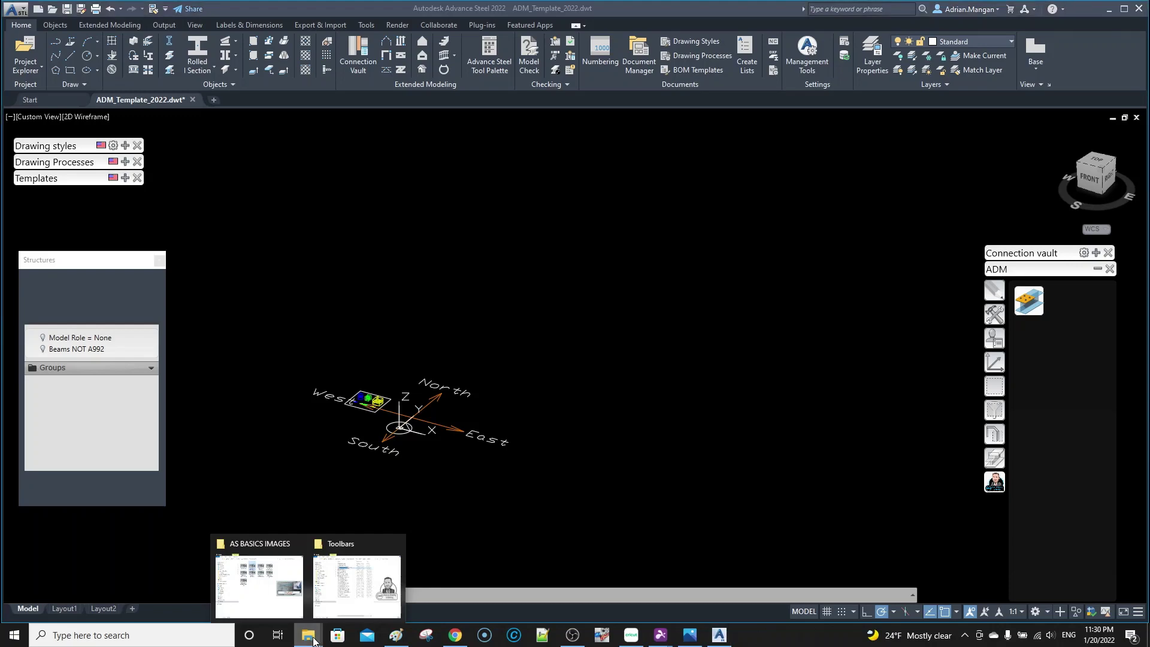
click(345, 606)
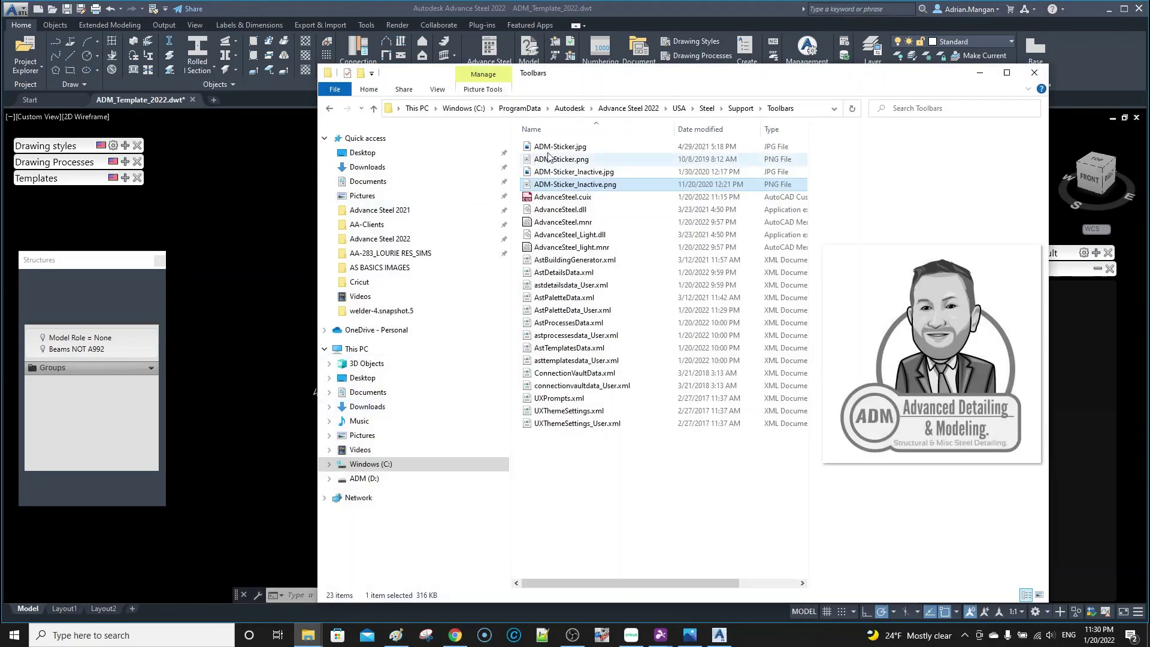
click(679, 108)
click(628, 108)
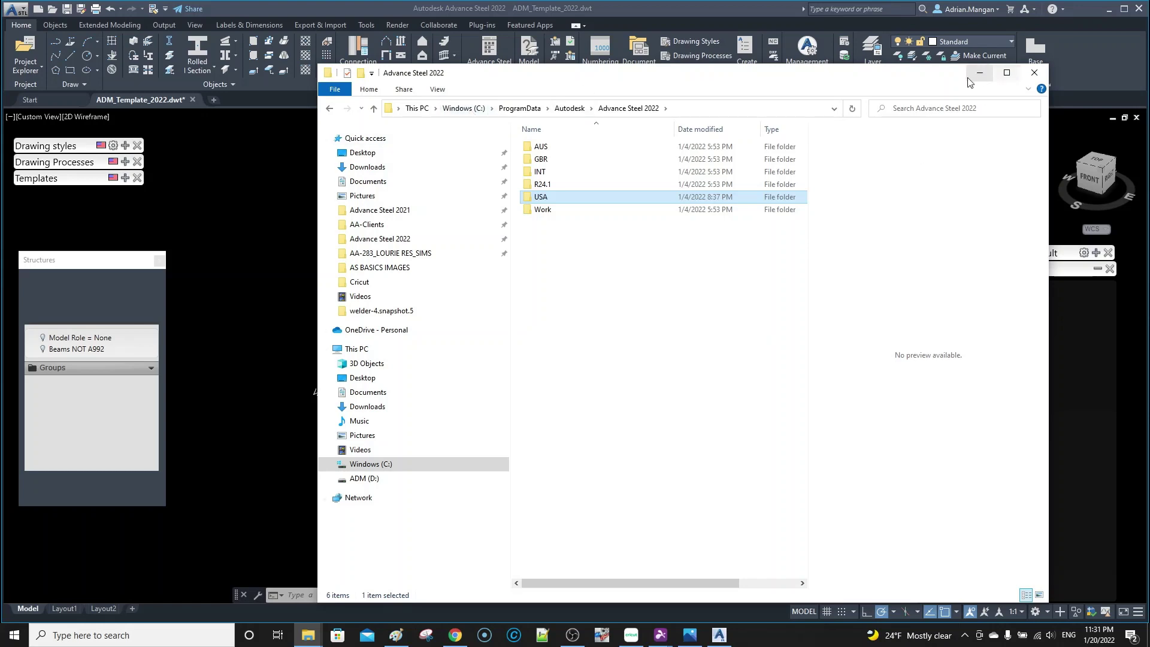
drag(962, 80, 791, 88)
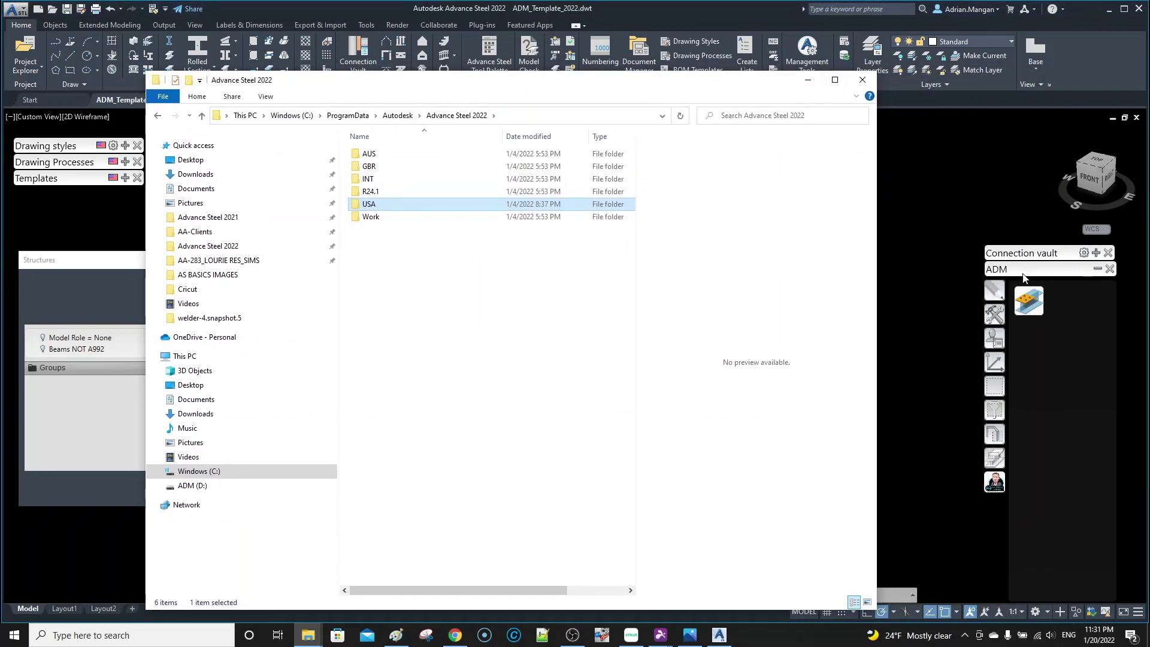